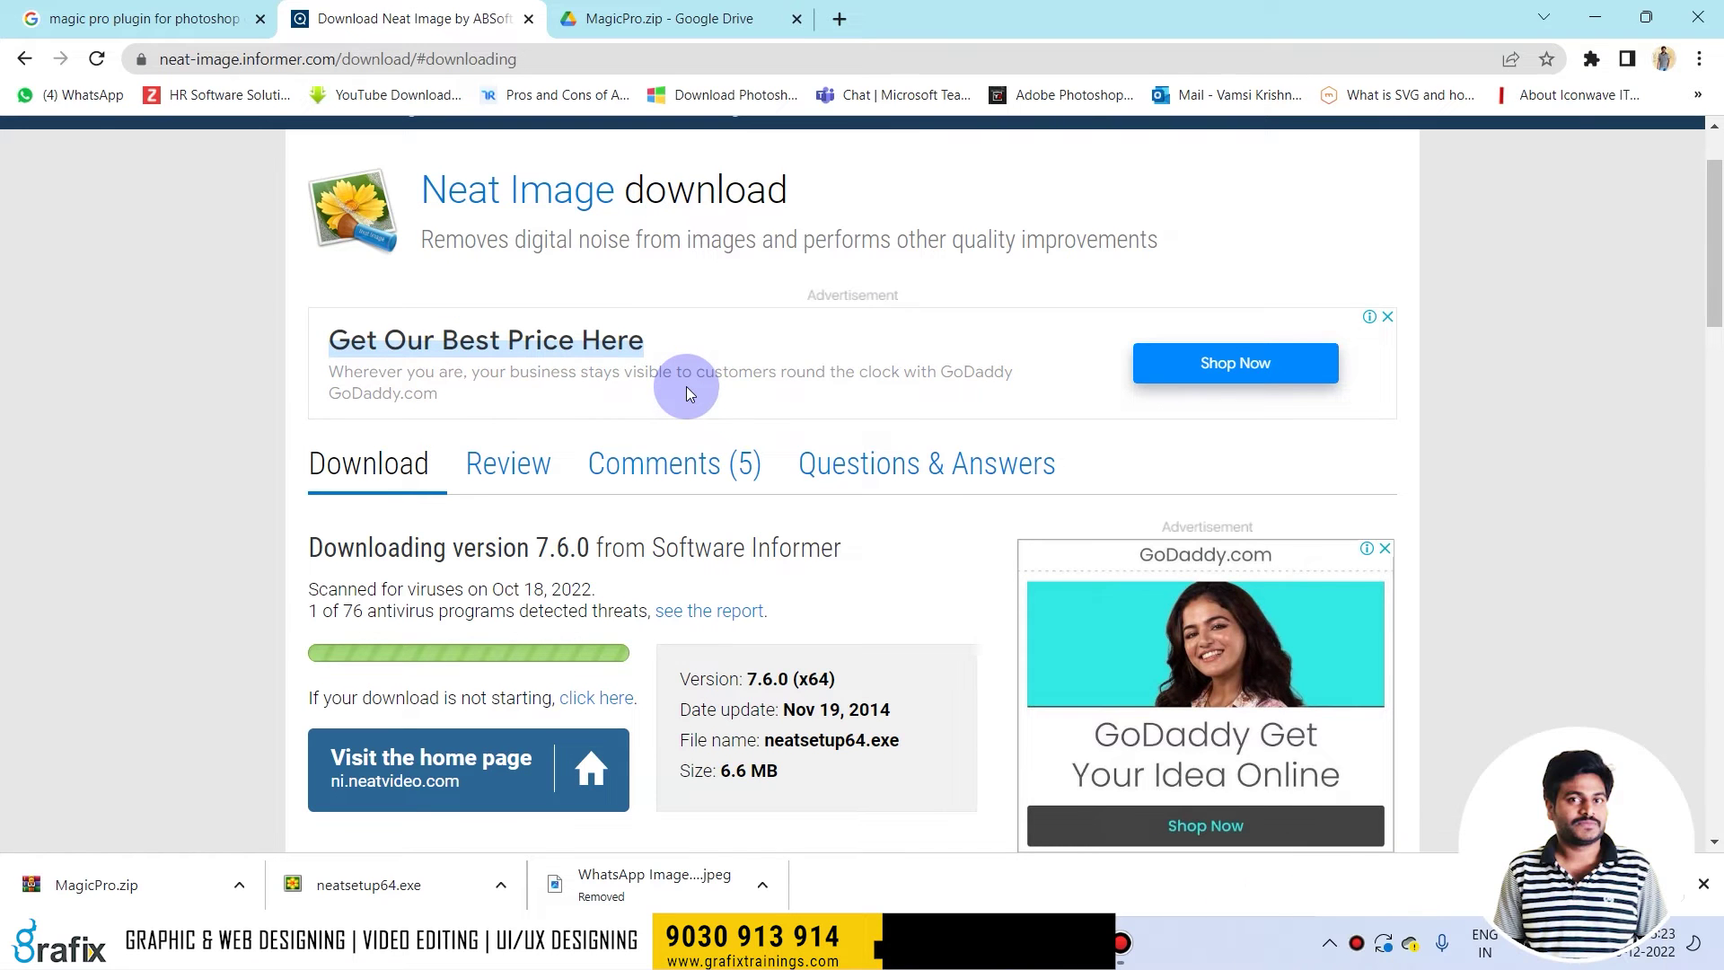
# Step: Show the downloaded files in the Downloads folder and run the neatsetup64 installer
pyautogui.click(837, 15)
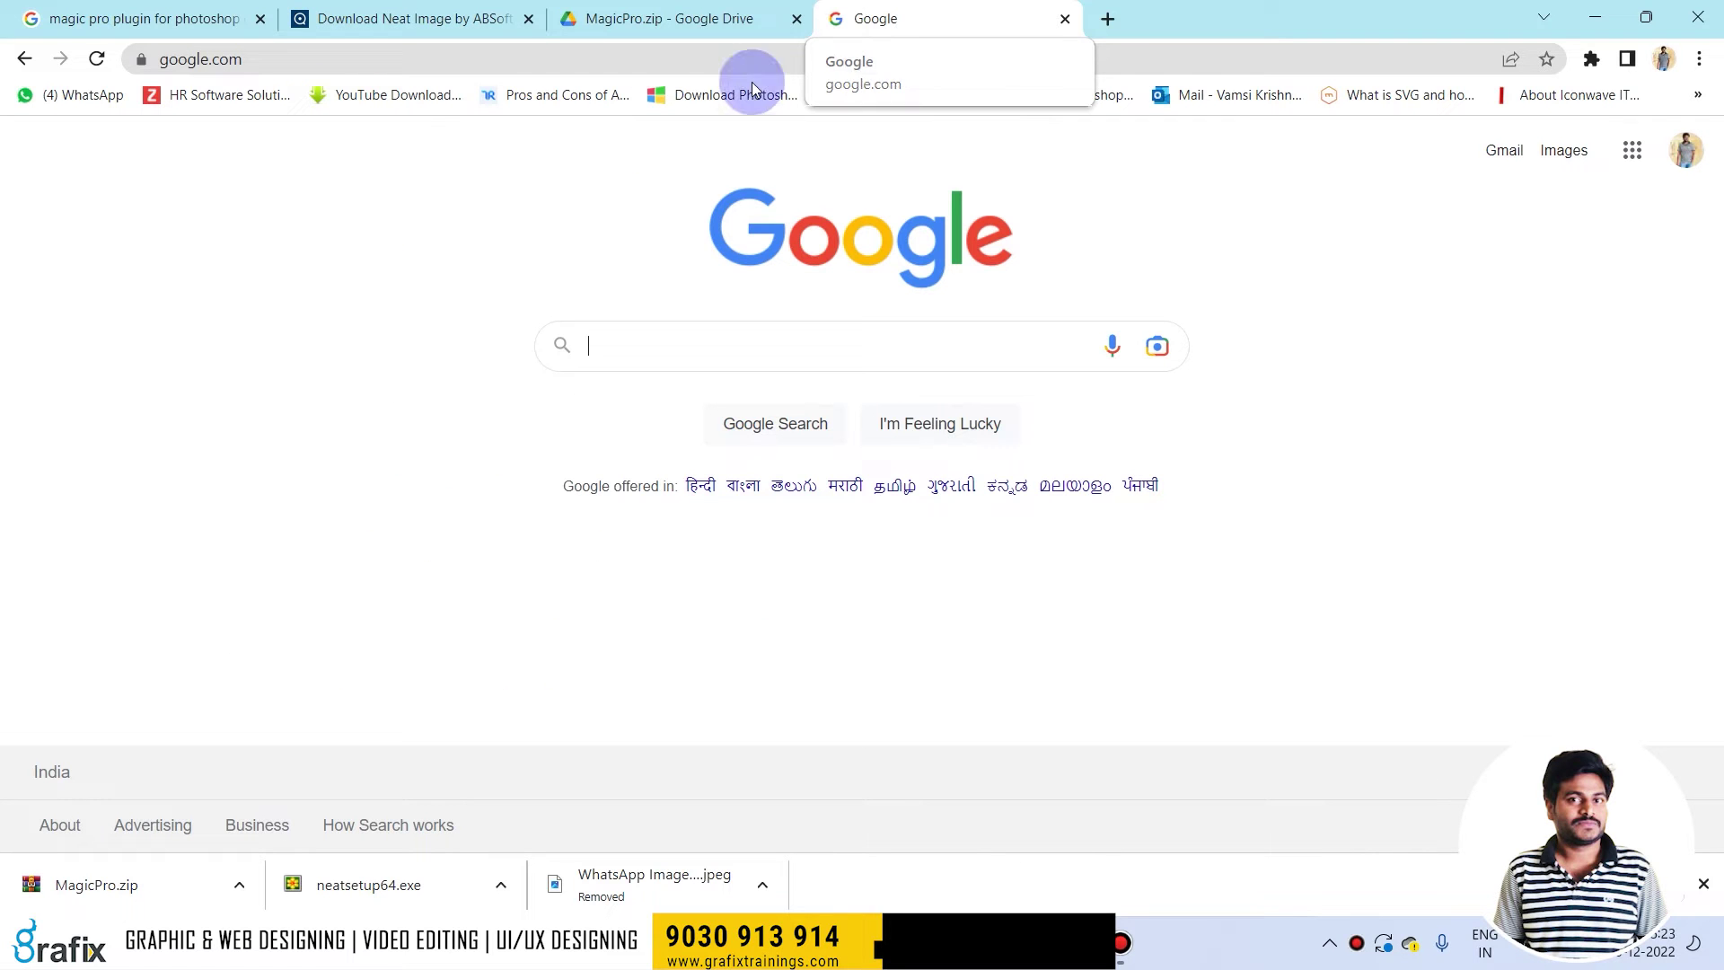
pyautogui.click(525, 891)
pyautogui.click(567, 805)
pyautogui.click(464, 248)
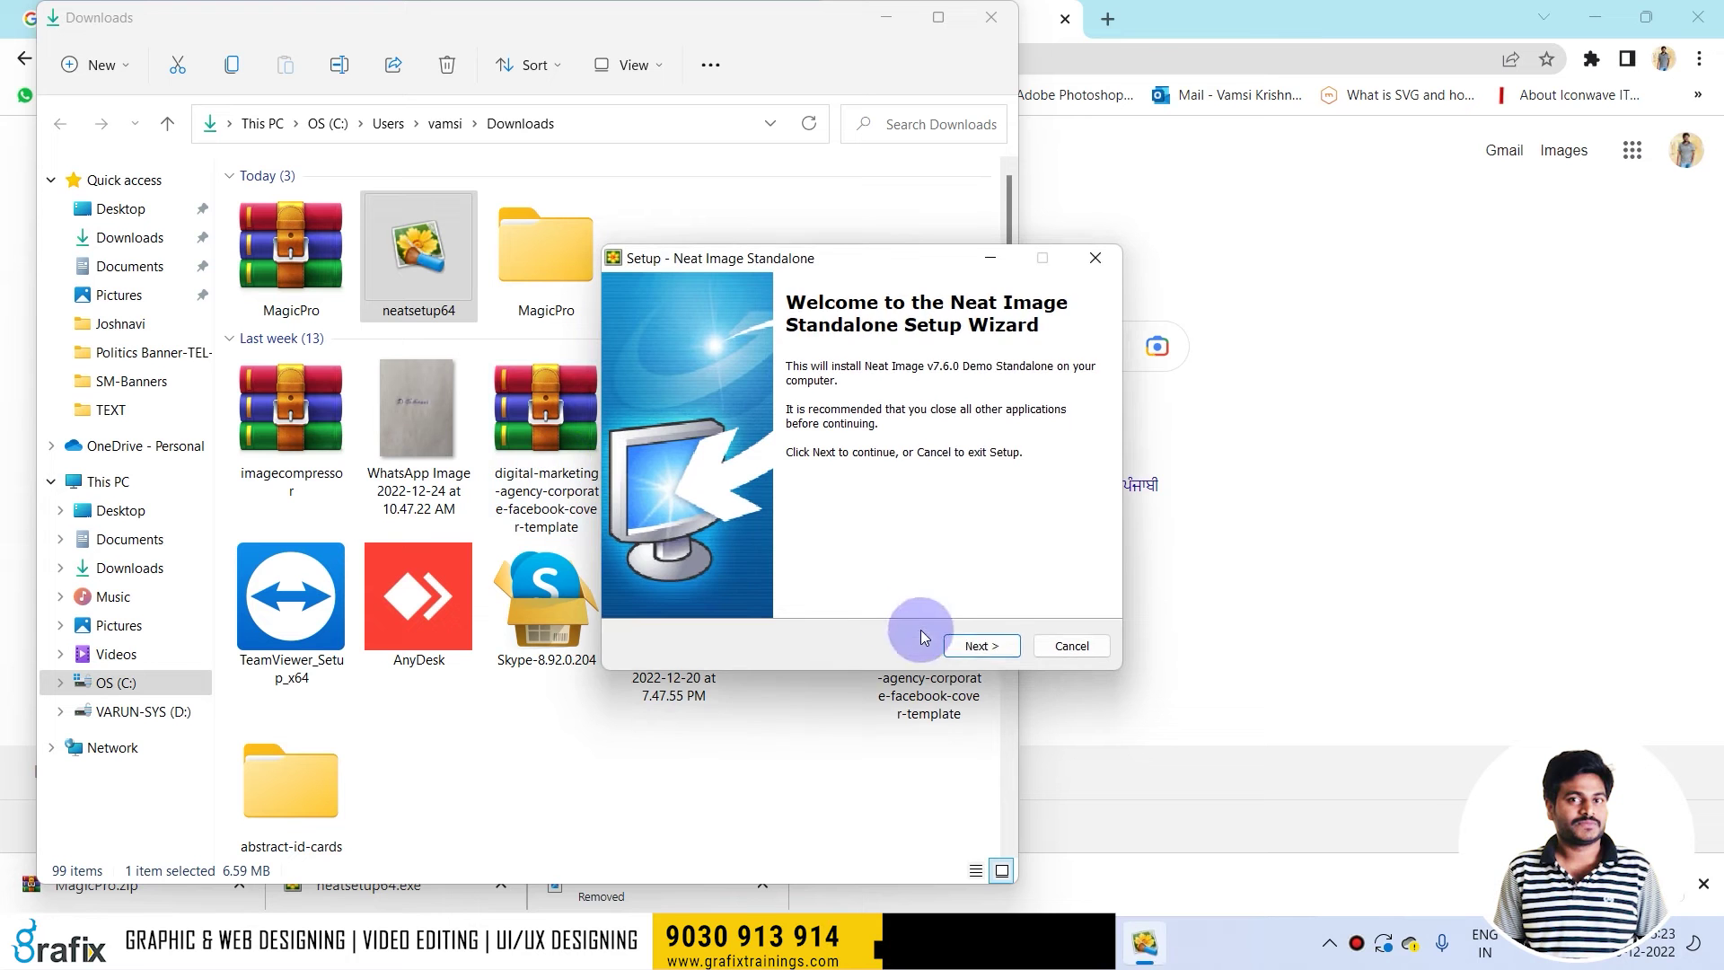
# Step: Install Neat Image Standalone with the licence accepted and default options, launch it on finishing, and dismiss its start screen
pyautogui.click(994, 644)
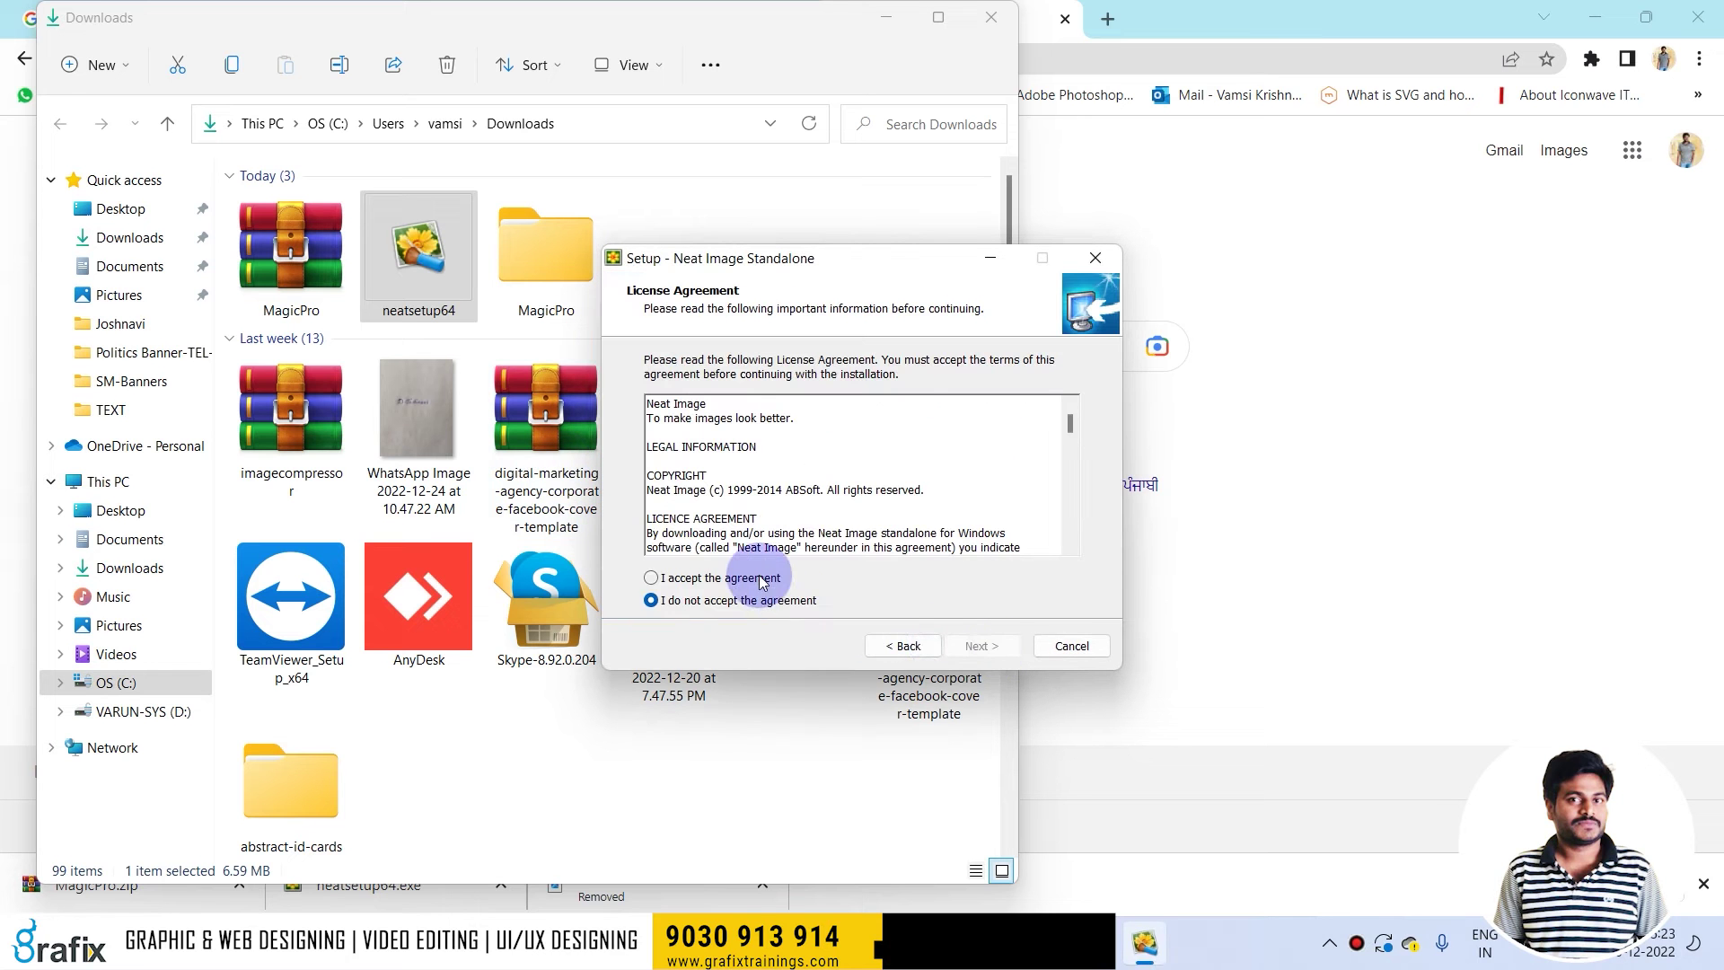
pyautogui.click(651, 578)
pyautogui.click(986, 660)
pyautogui.click(986, 660)
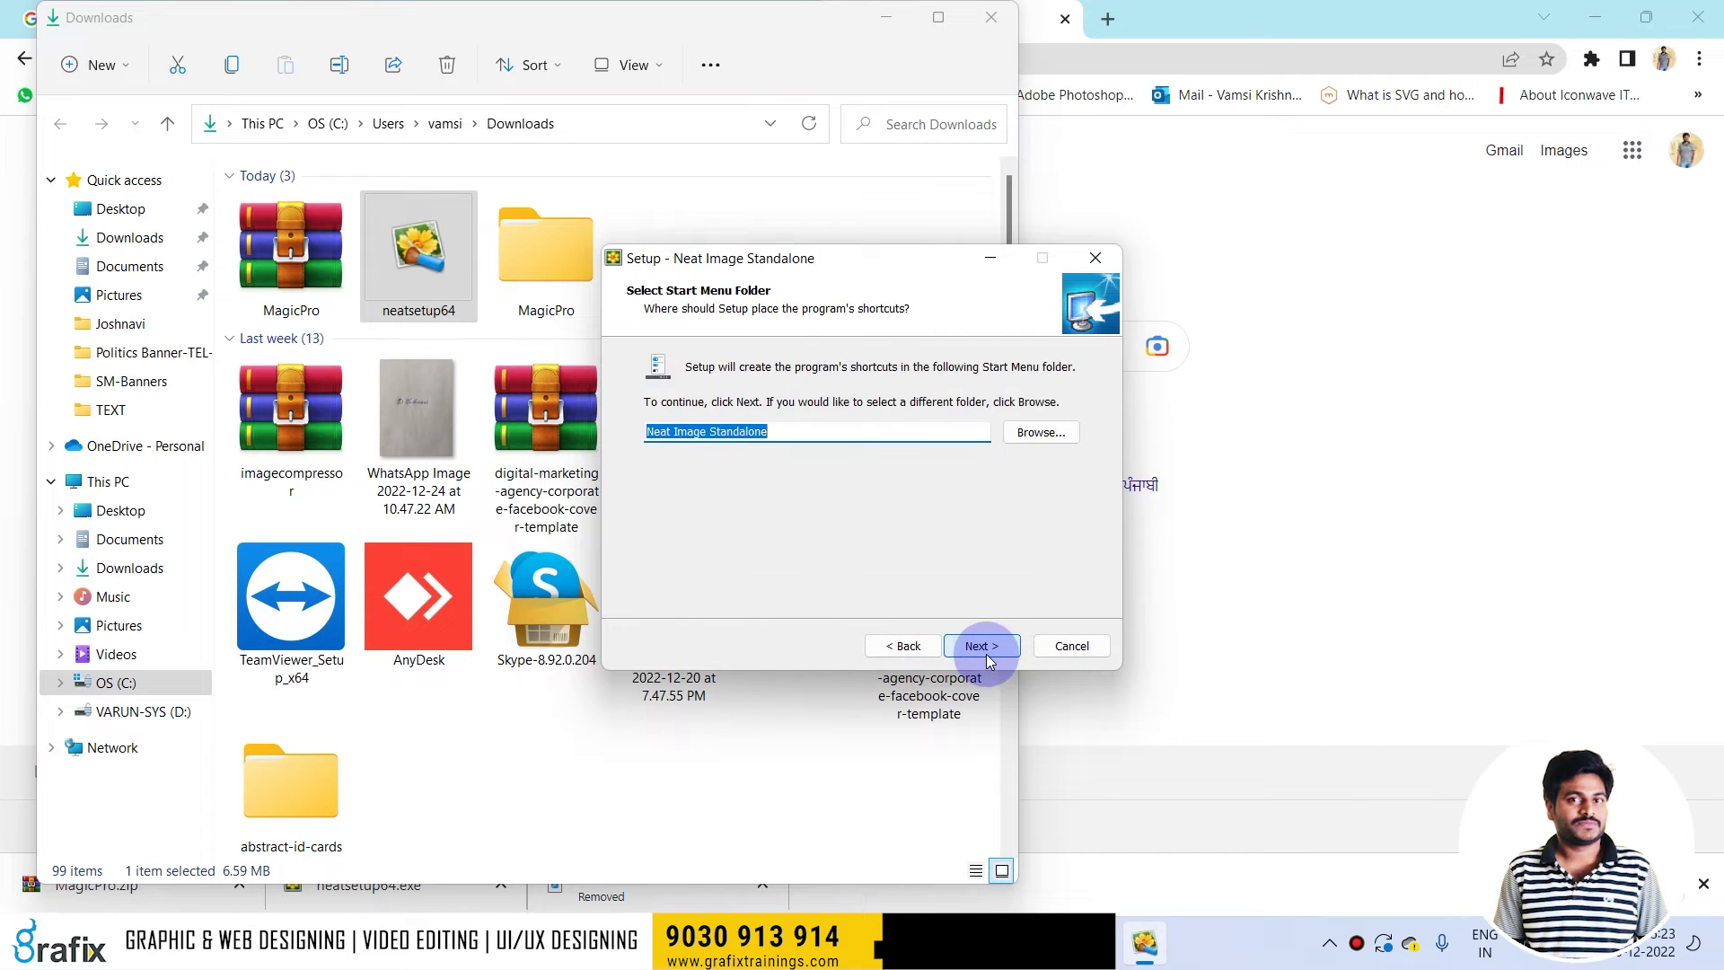
pyautogui.click(986, 659)
pyautogui.click(986, 656)
pyautogui.click(986, 656)
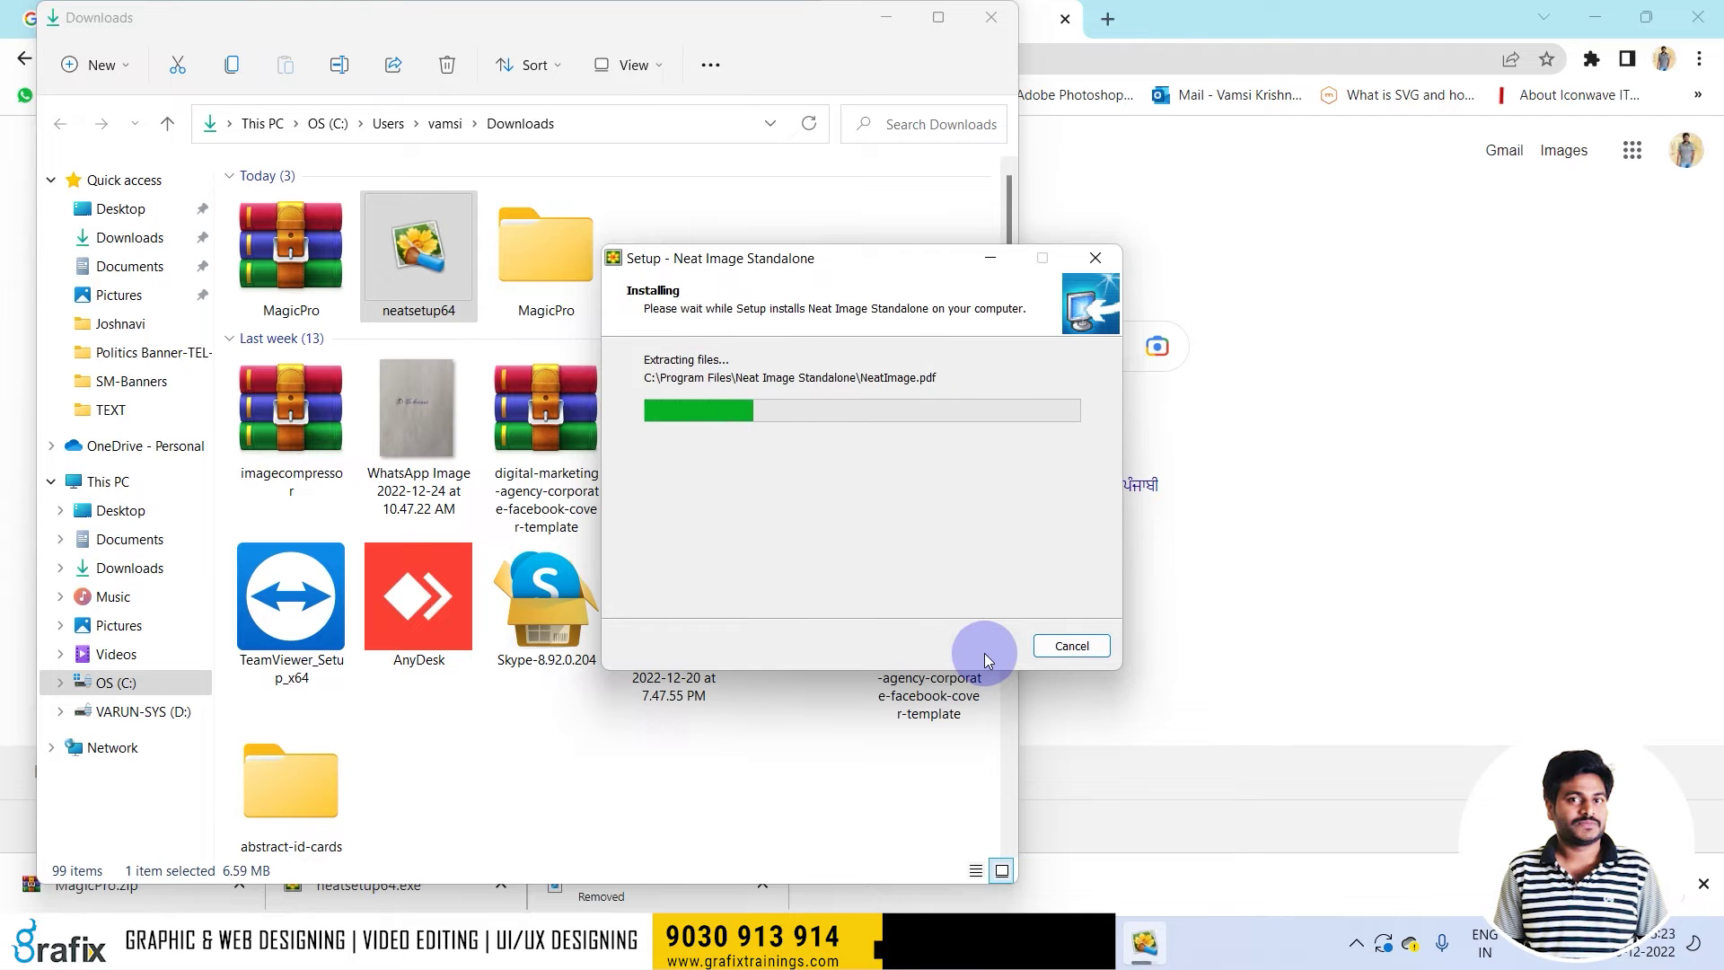
pyautogui.click(987, 660)
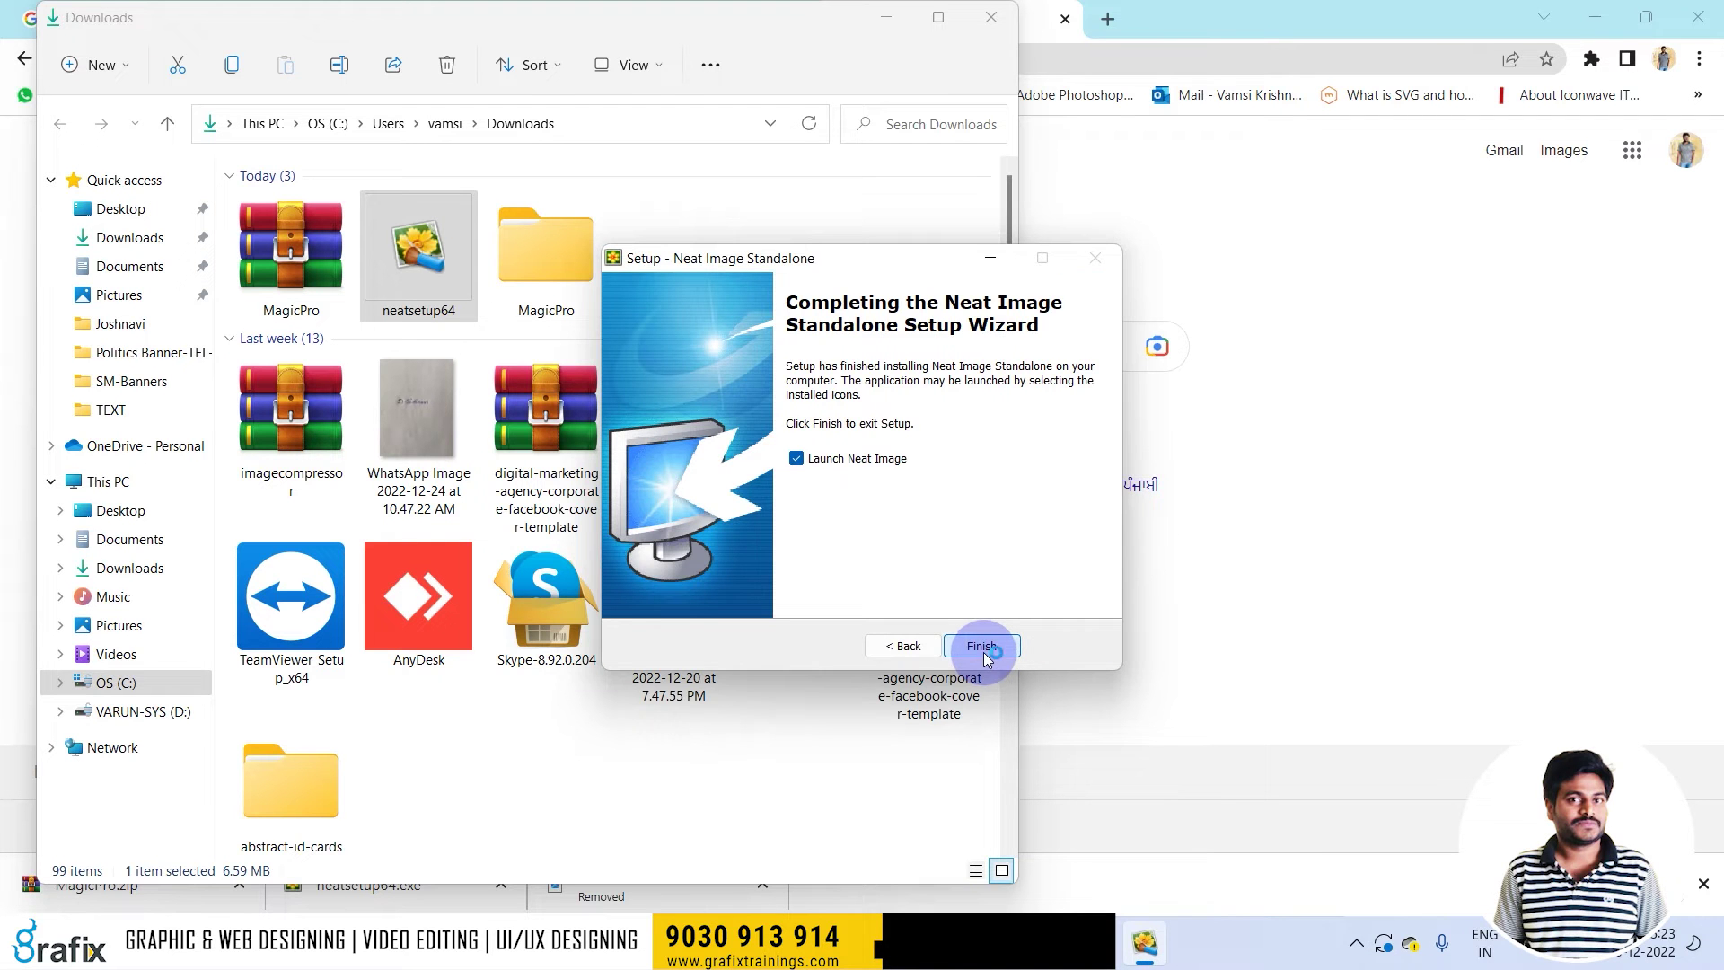
pyautogui.click(986, 659)
pyautogui.click(991, 17)
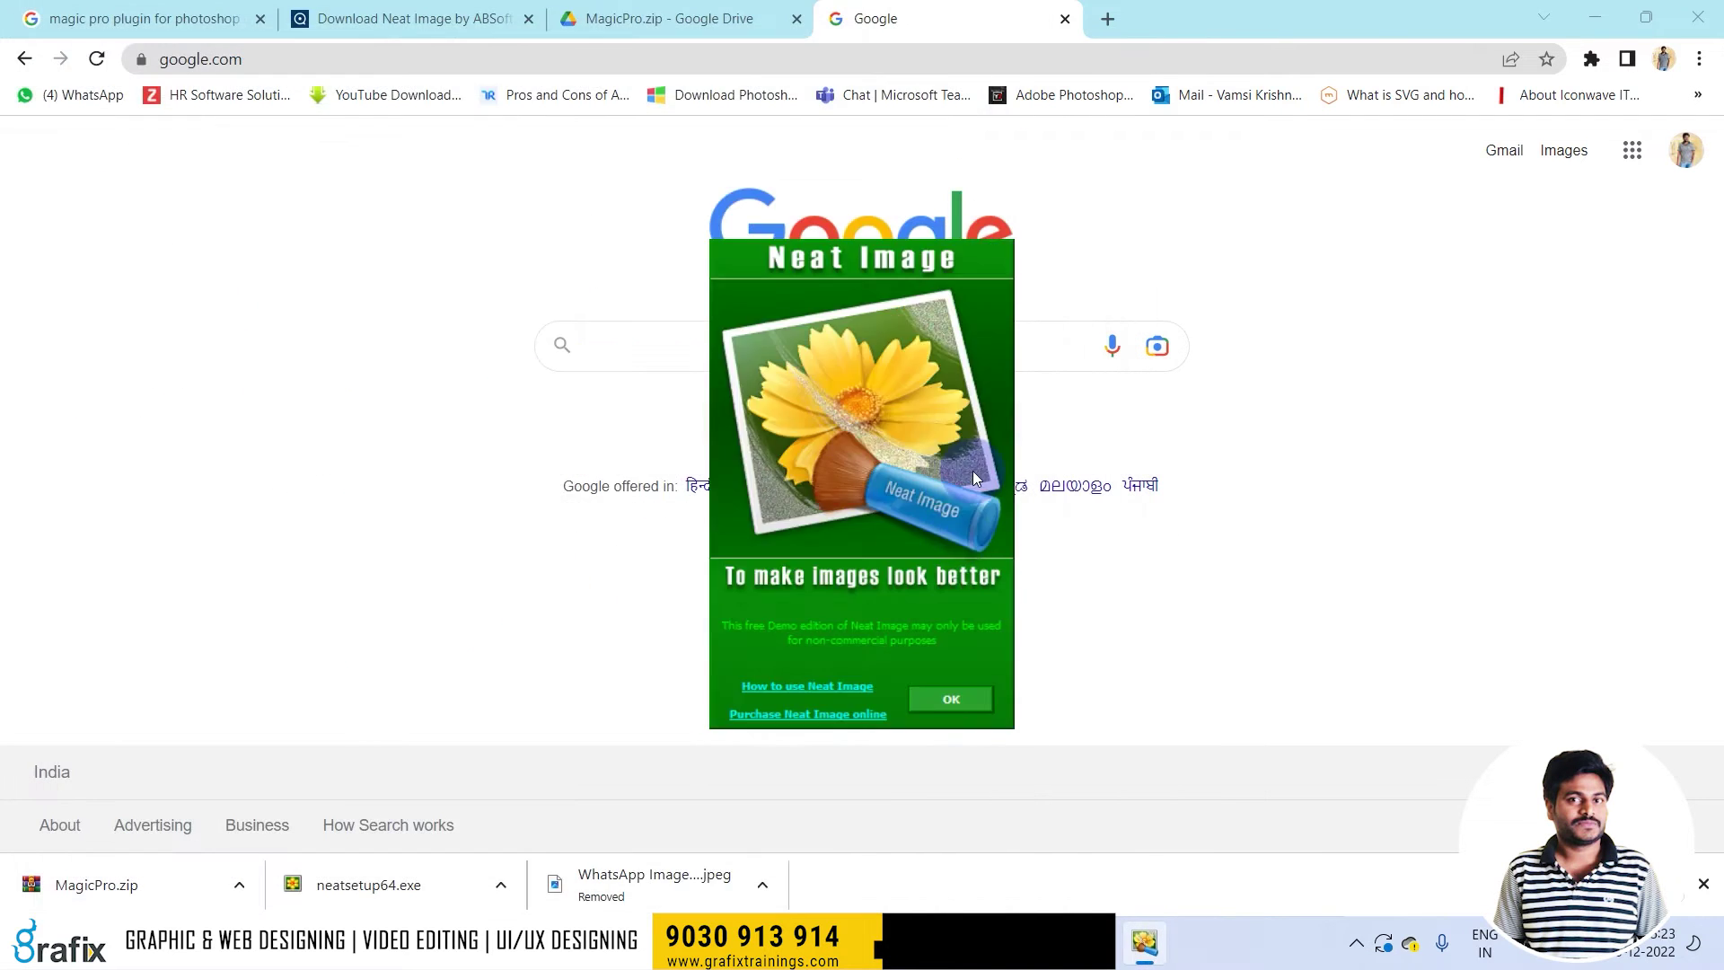
pyautogui.click(955, 700)
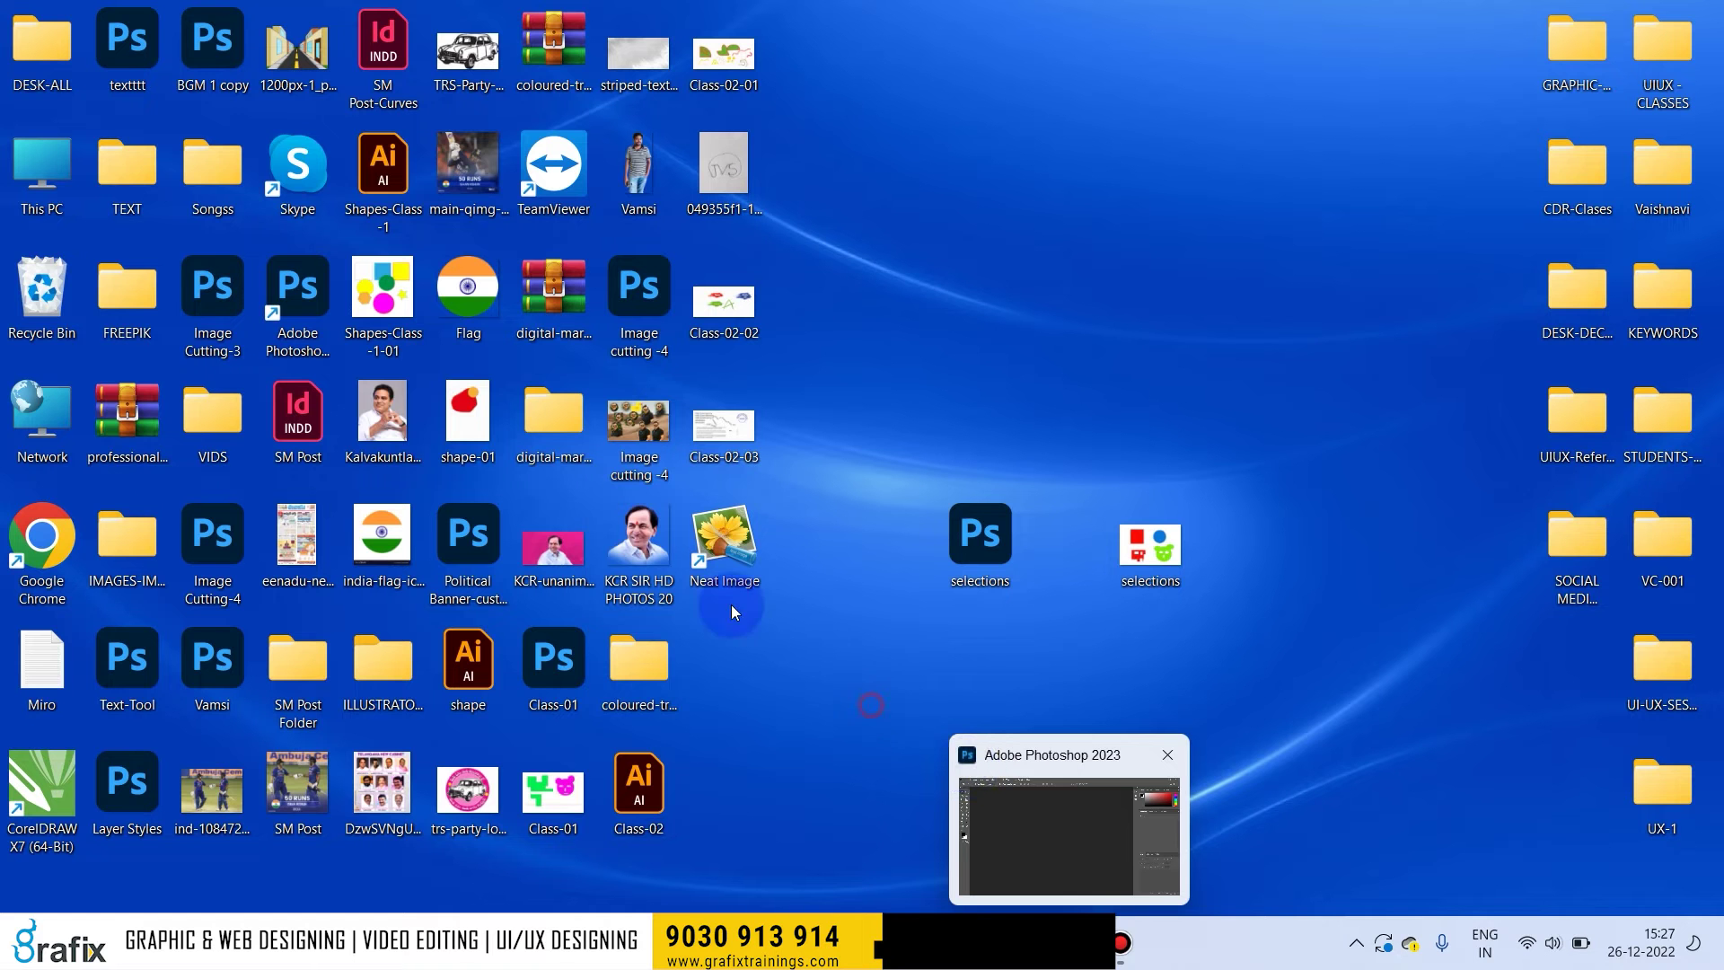
# Step: Launch Neat Image from the desktop and dismiss its start screen
pyautogui.click(752, 525)
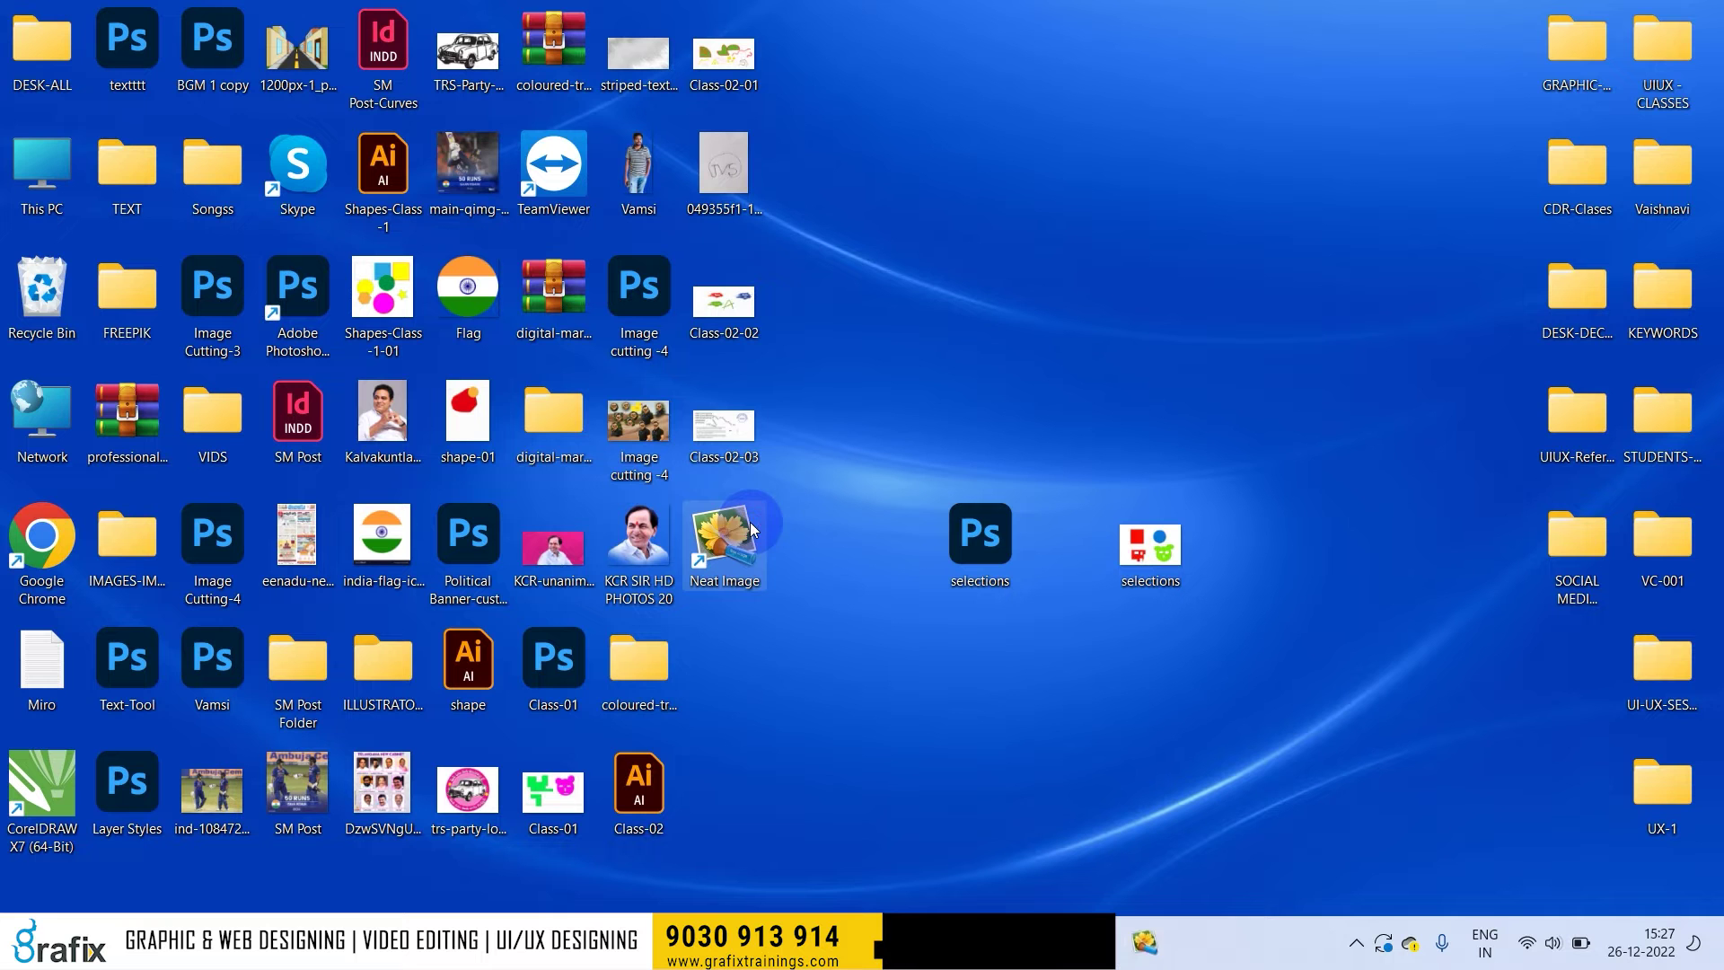
pyautogui.click(1165, 945)
pyautogui.click(972, 698)
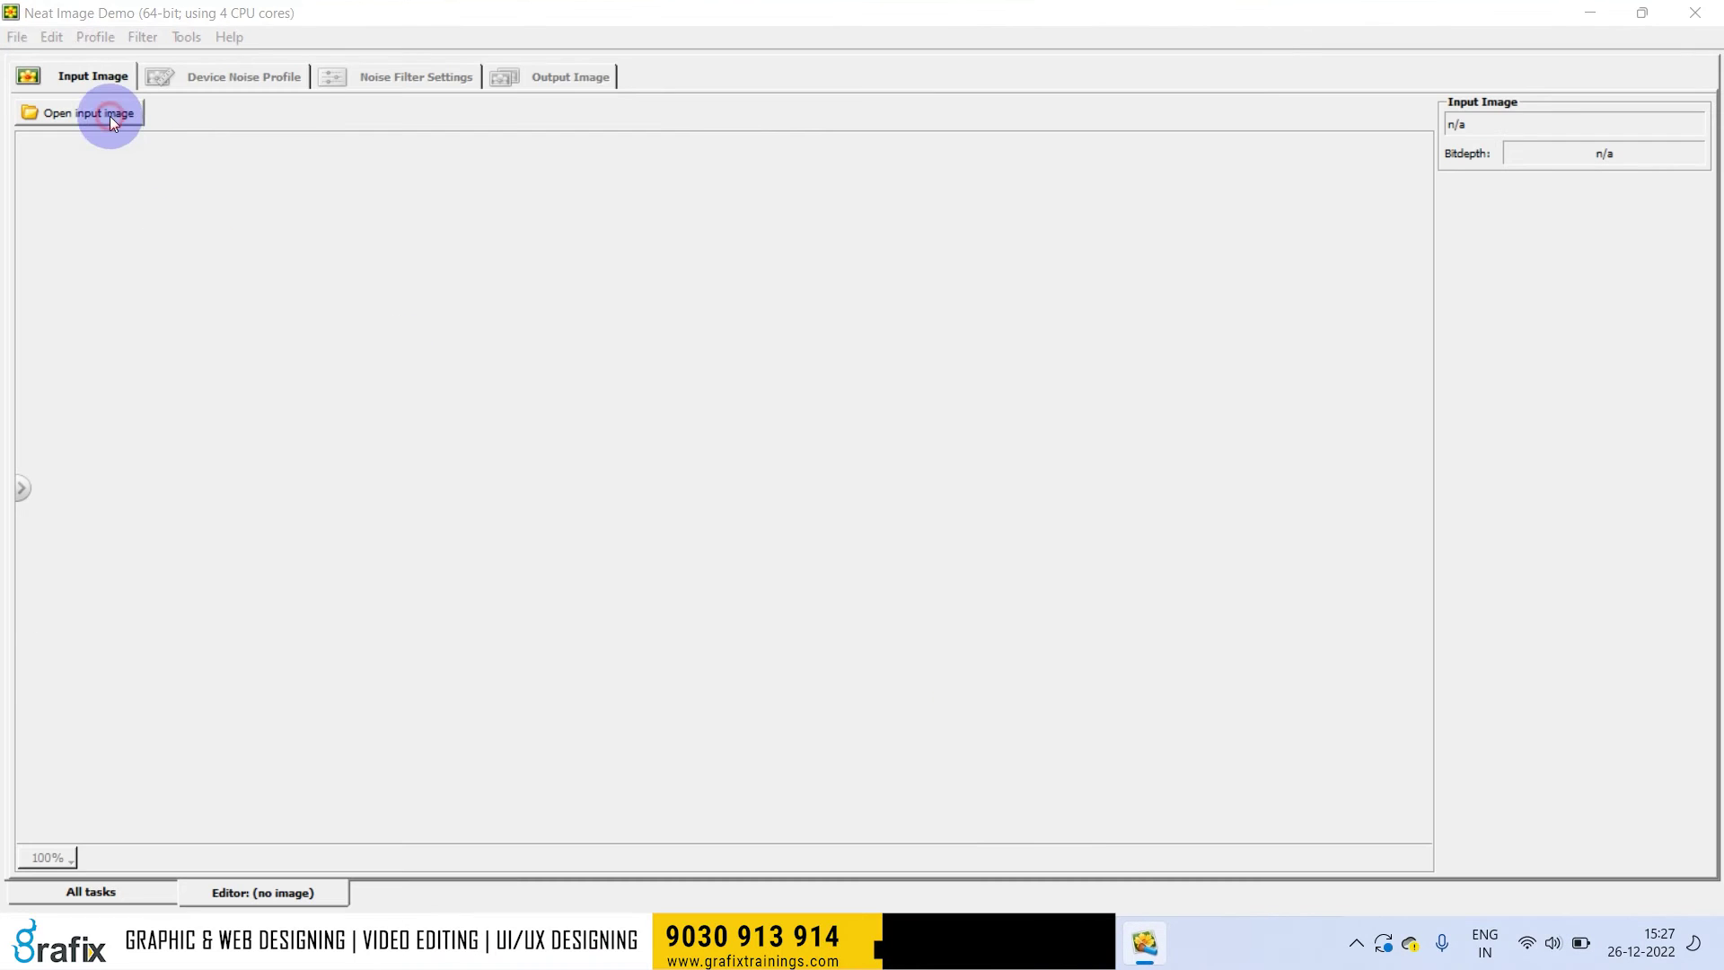
# Step: Load portrait-3113948_1920-1.jpg from the IMAGES-IMAGES folder as the input image
pyautogui.click(110, 114)
pyautogui.scroll(-3, 402, 330)
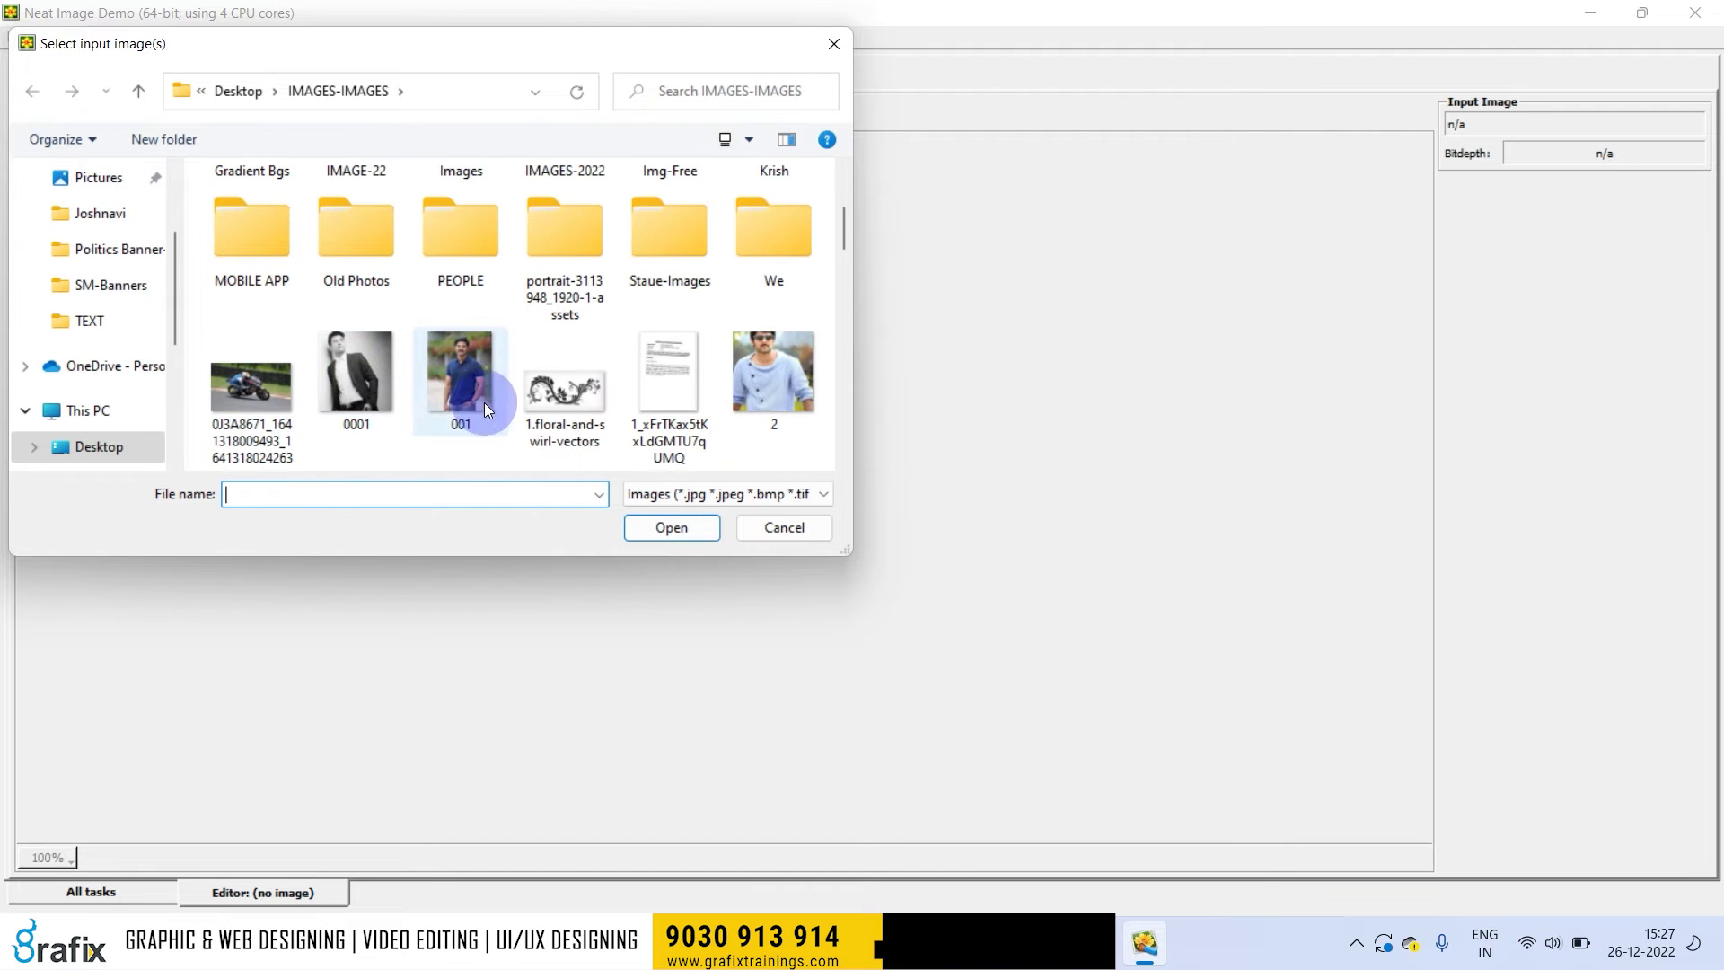
pyautogui.scroll(1, 656, 370)
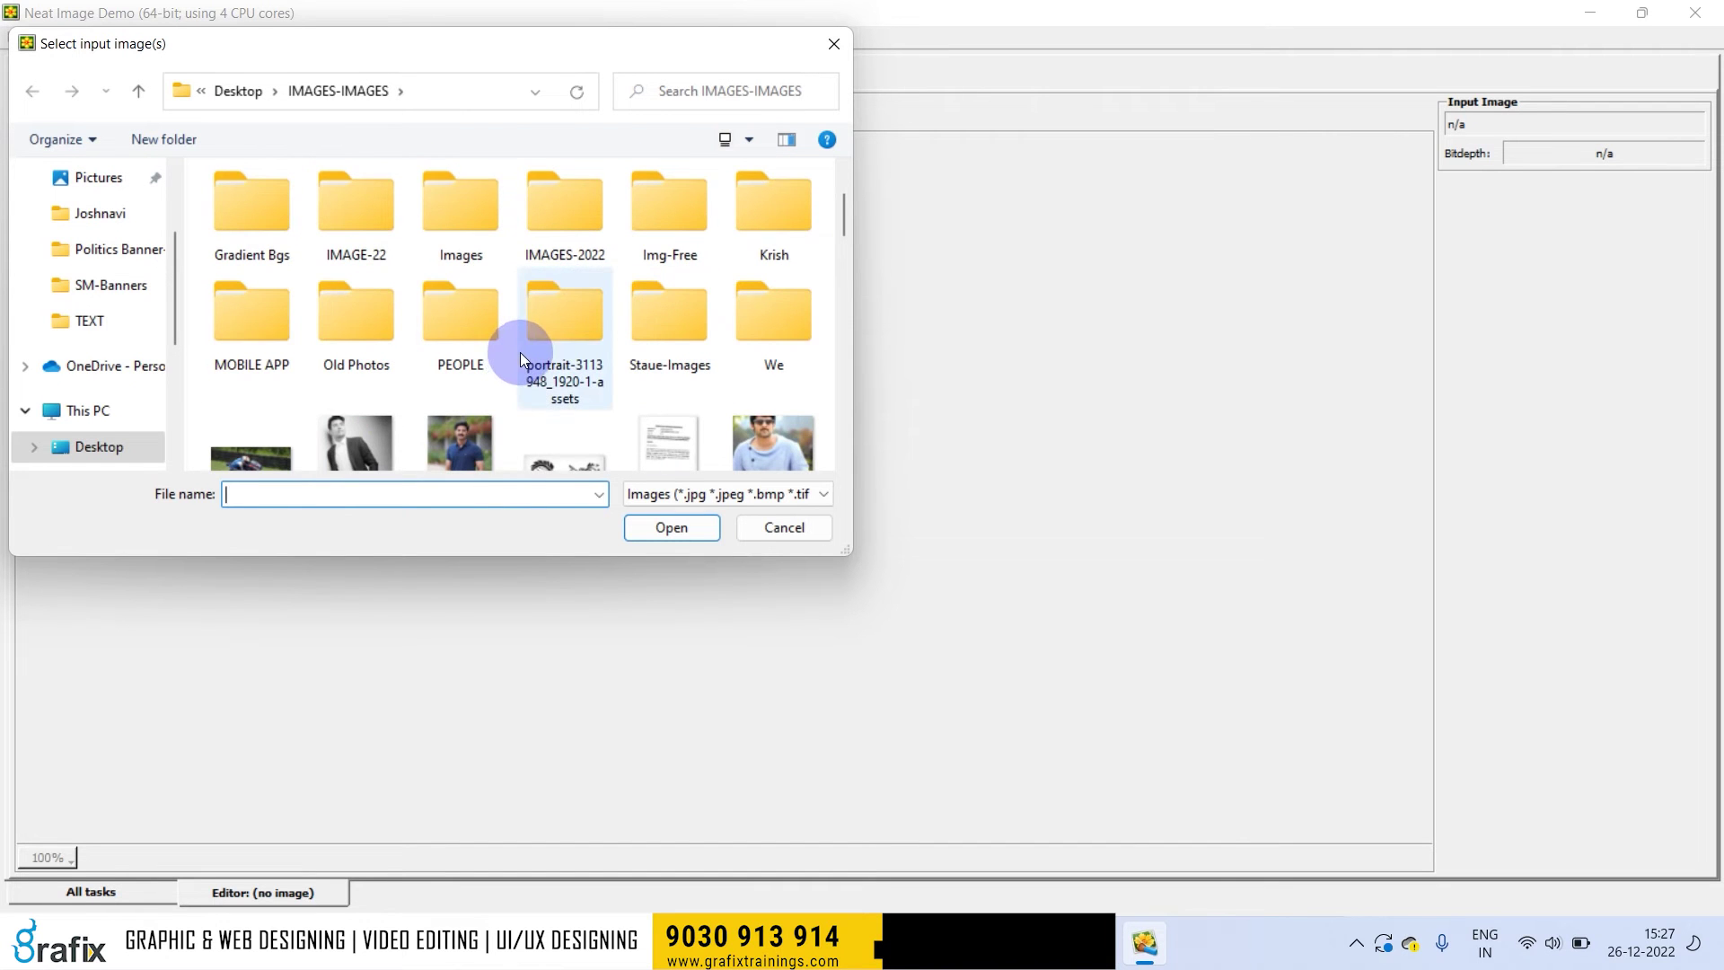
pyautogui.scroll(-10, 523, 353)
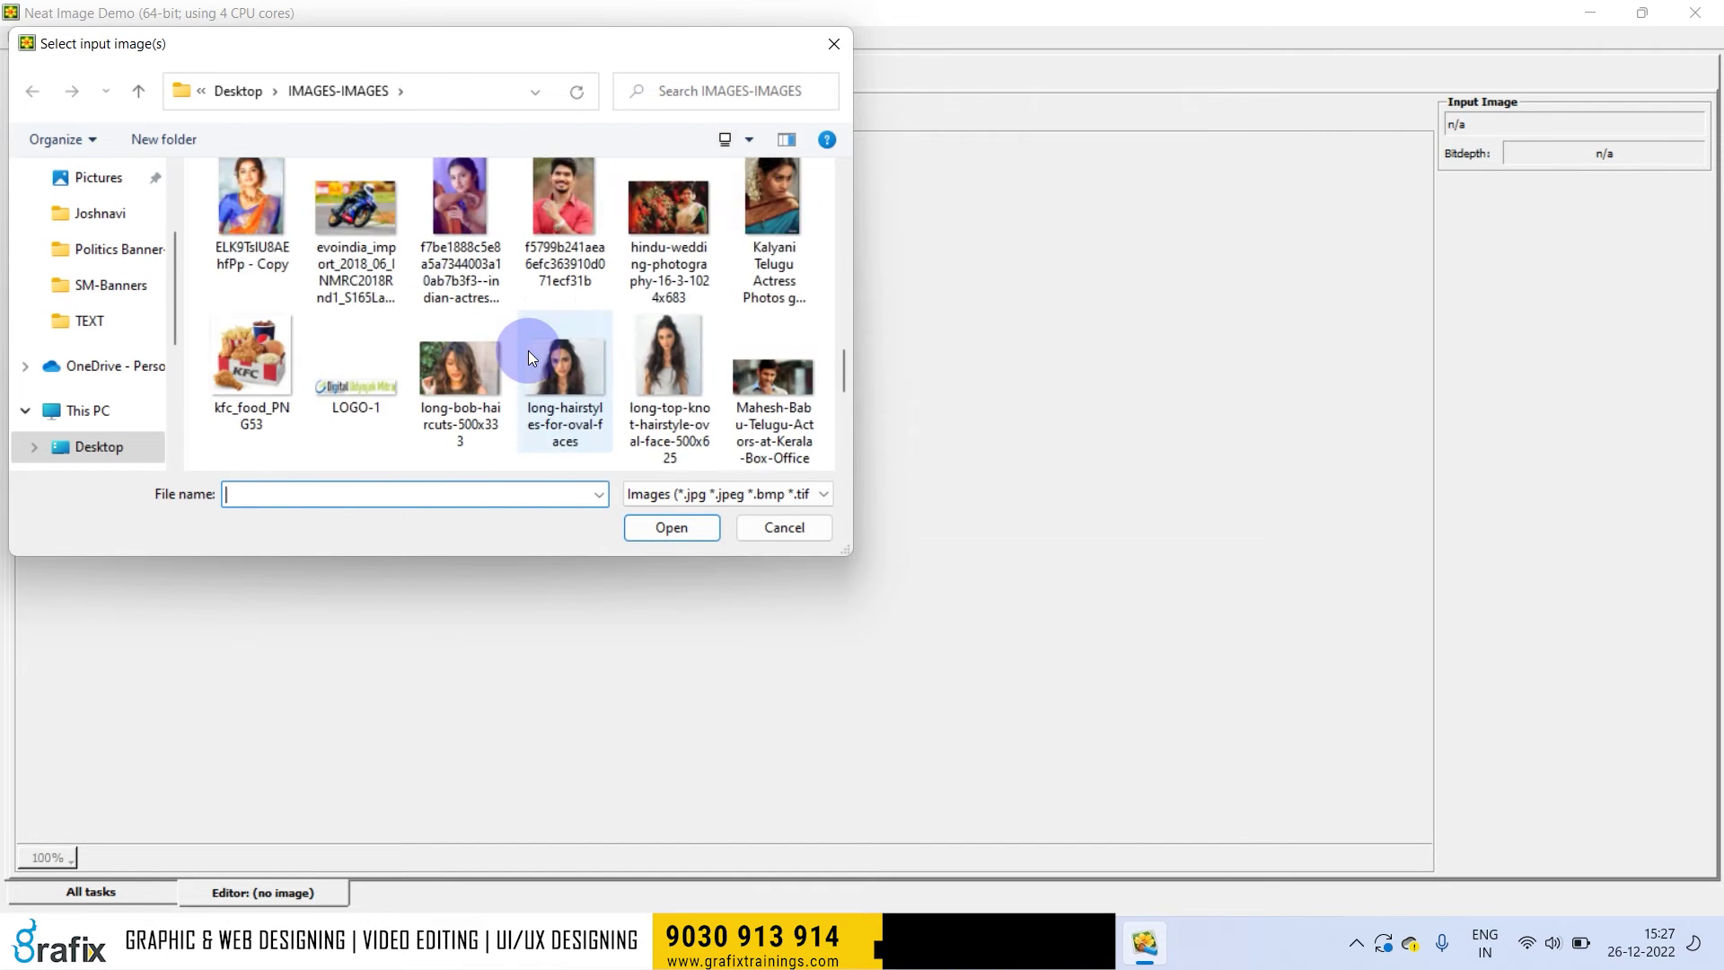
pyautogui.scroll(-3, 528, 357)
pyautogui.doubleClick(455, 220)
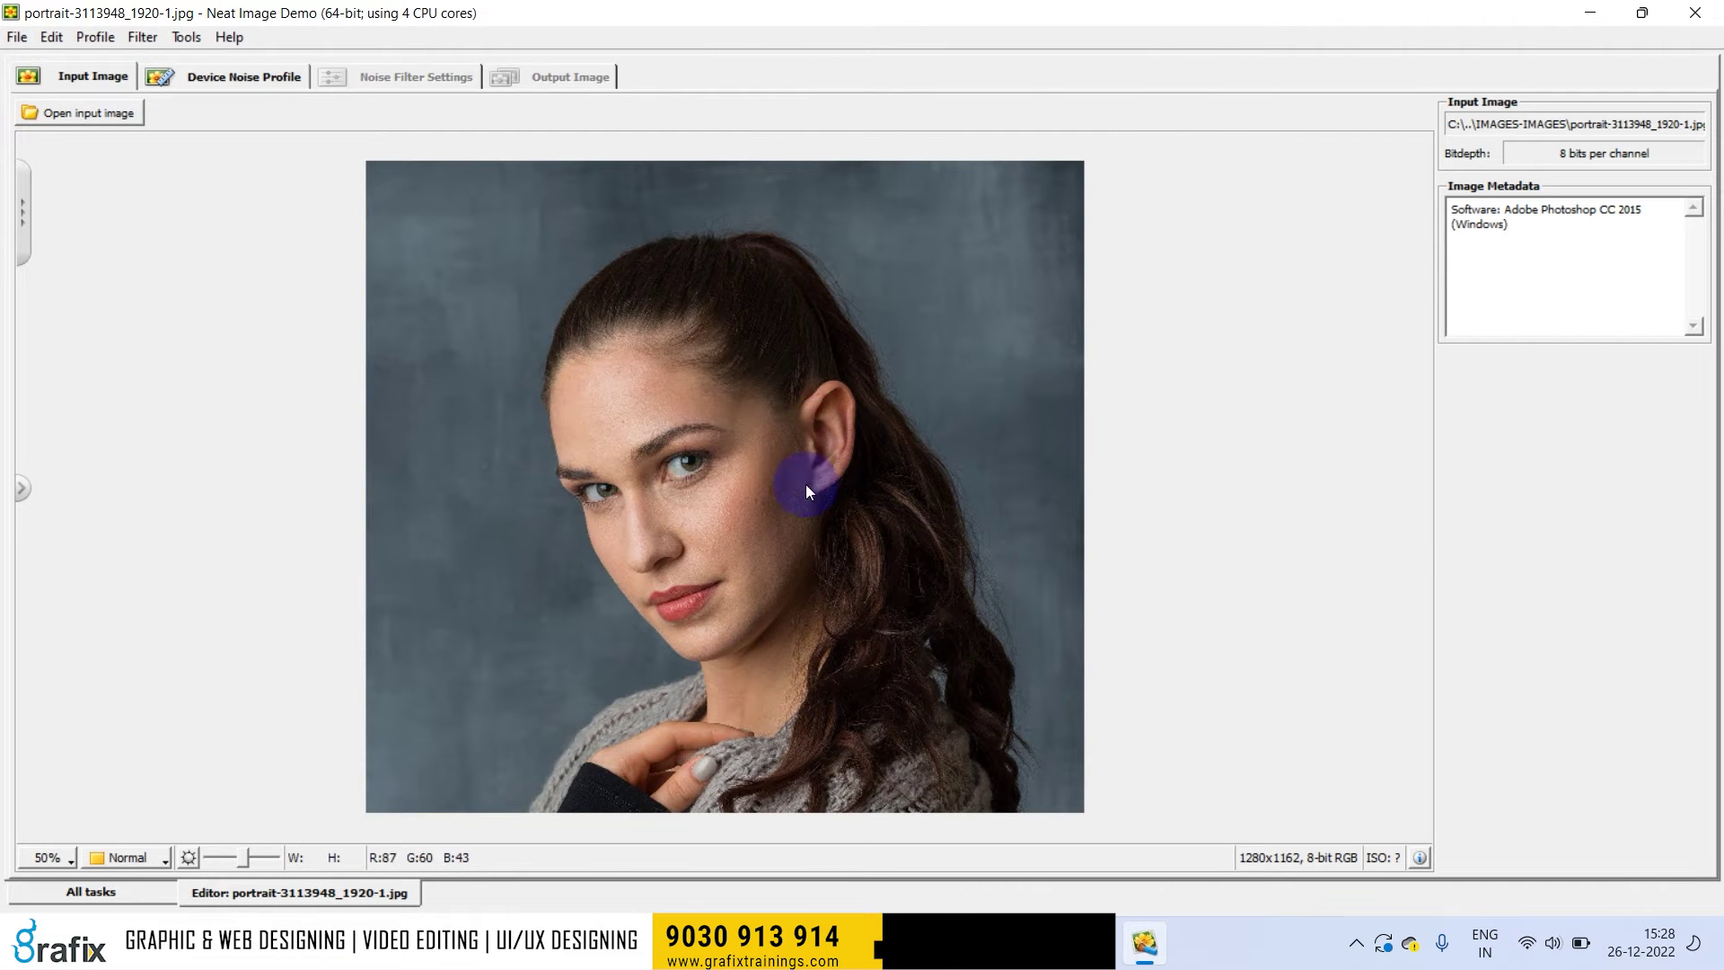
pyautogui.press('Escape')
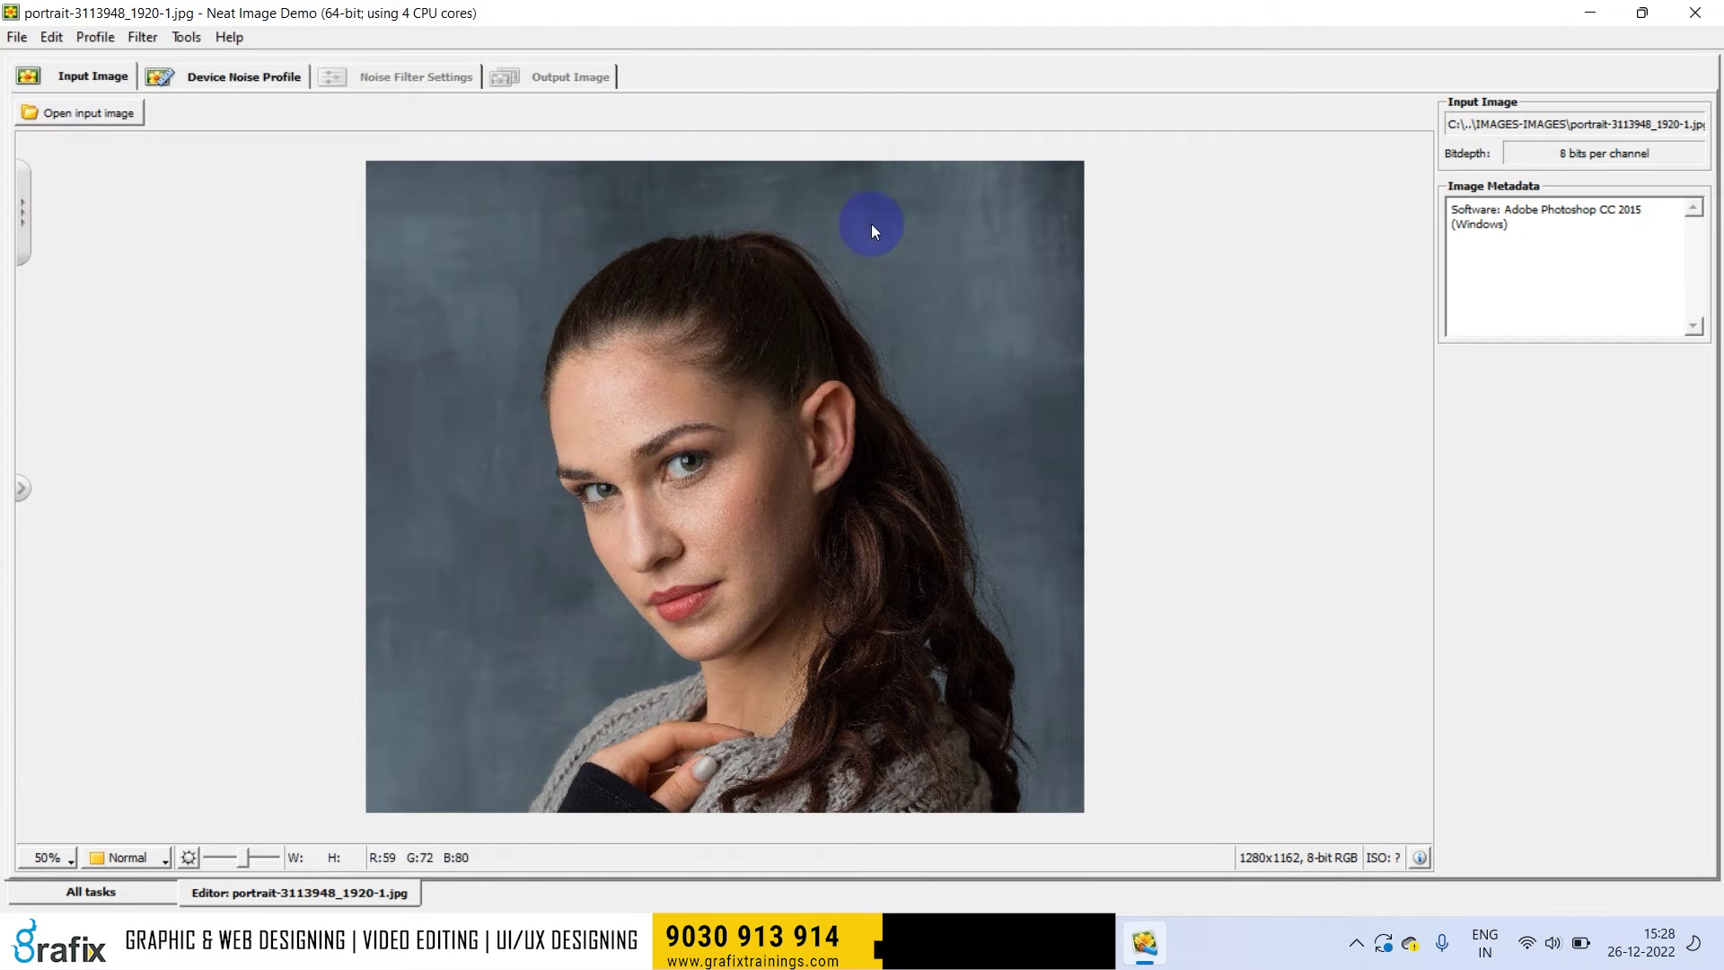
# Step: Build an automatic device noise profile for the portrait, continuing with the small auto-selected area
pyautogui.click(237, 76)
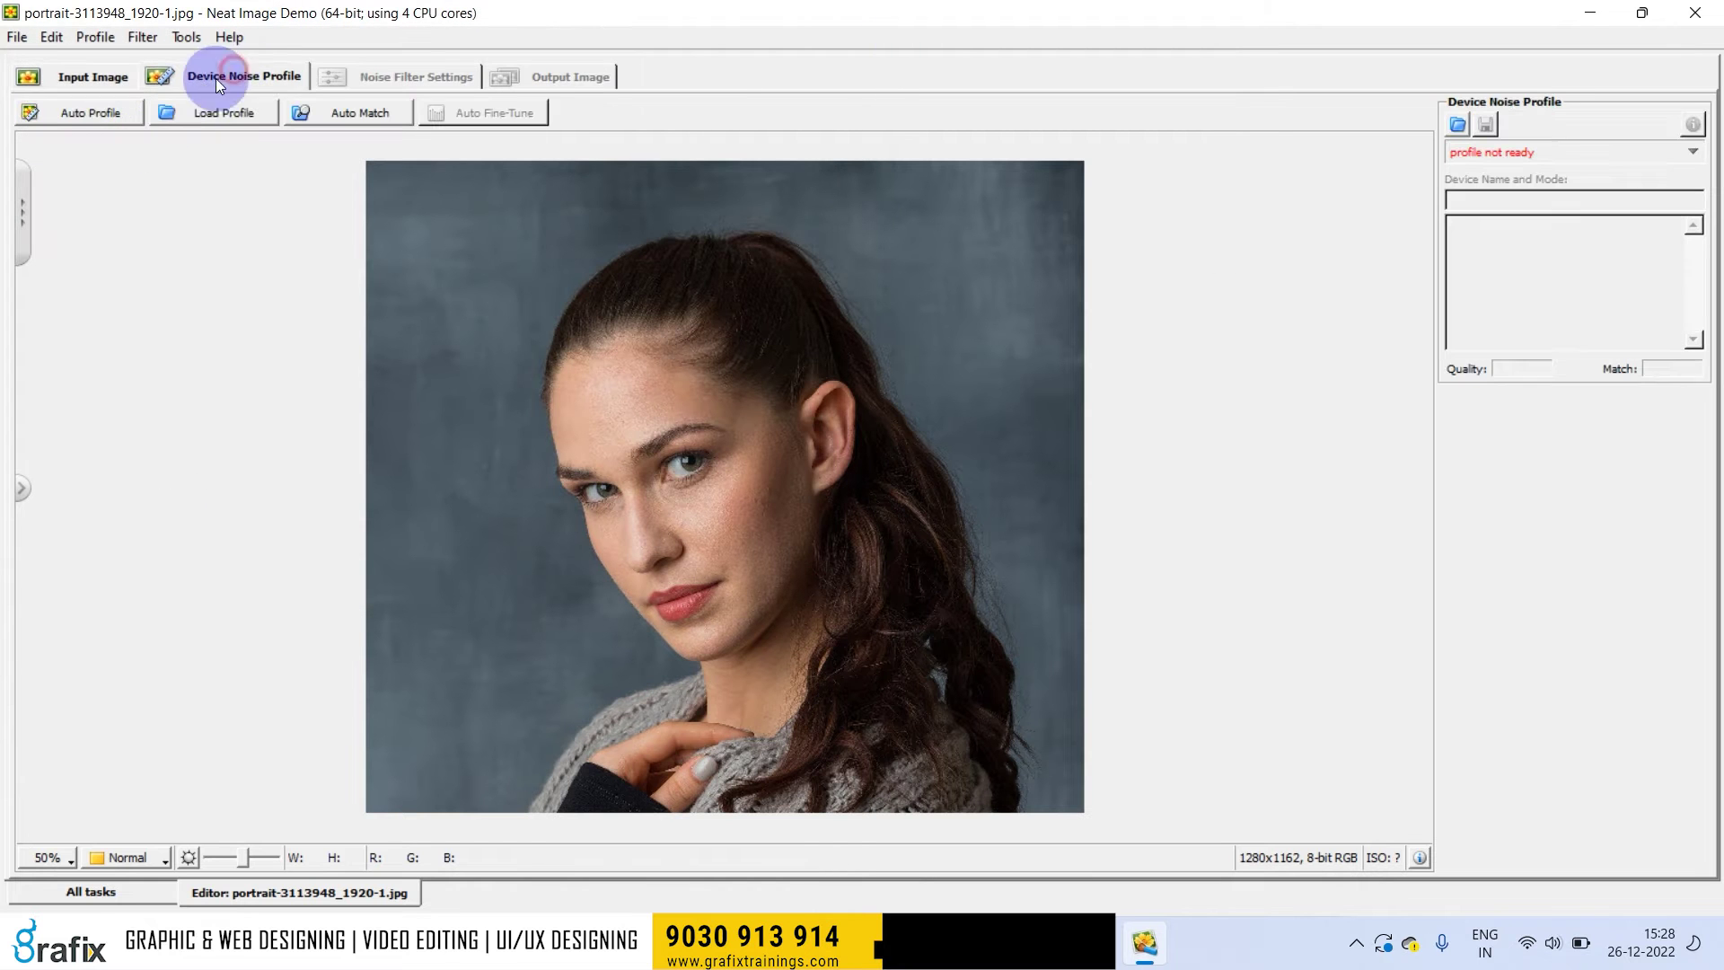
pyautogui.click(114, 113)
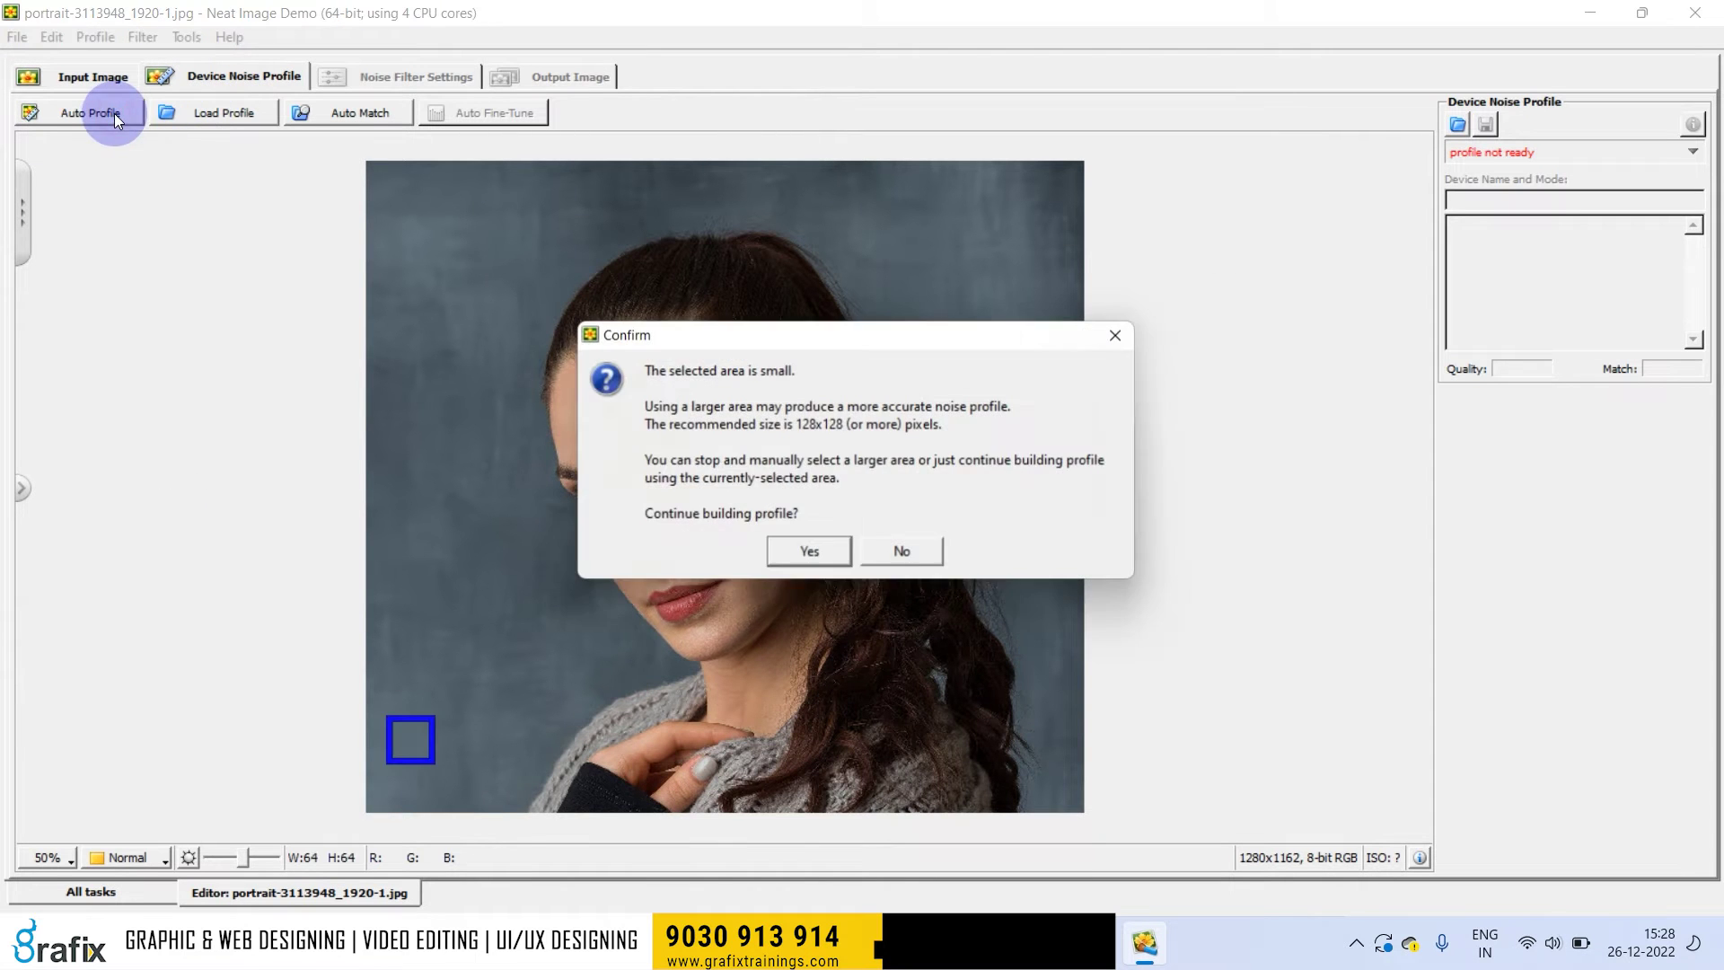
pyautogui.click(817, 552)
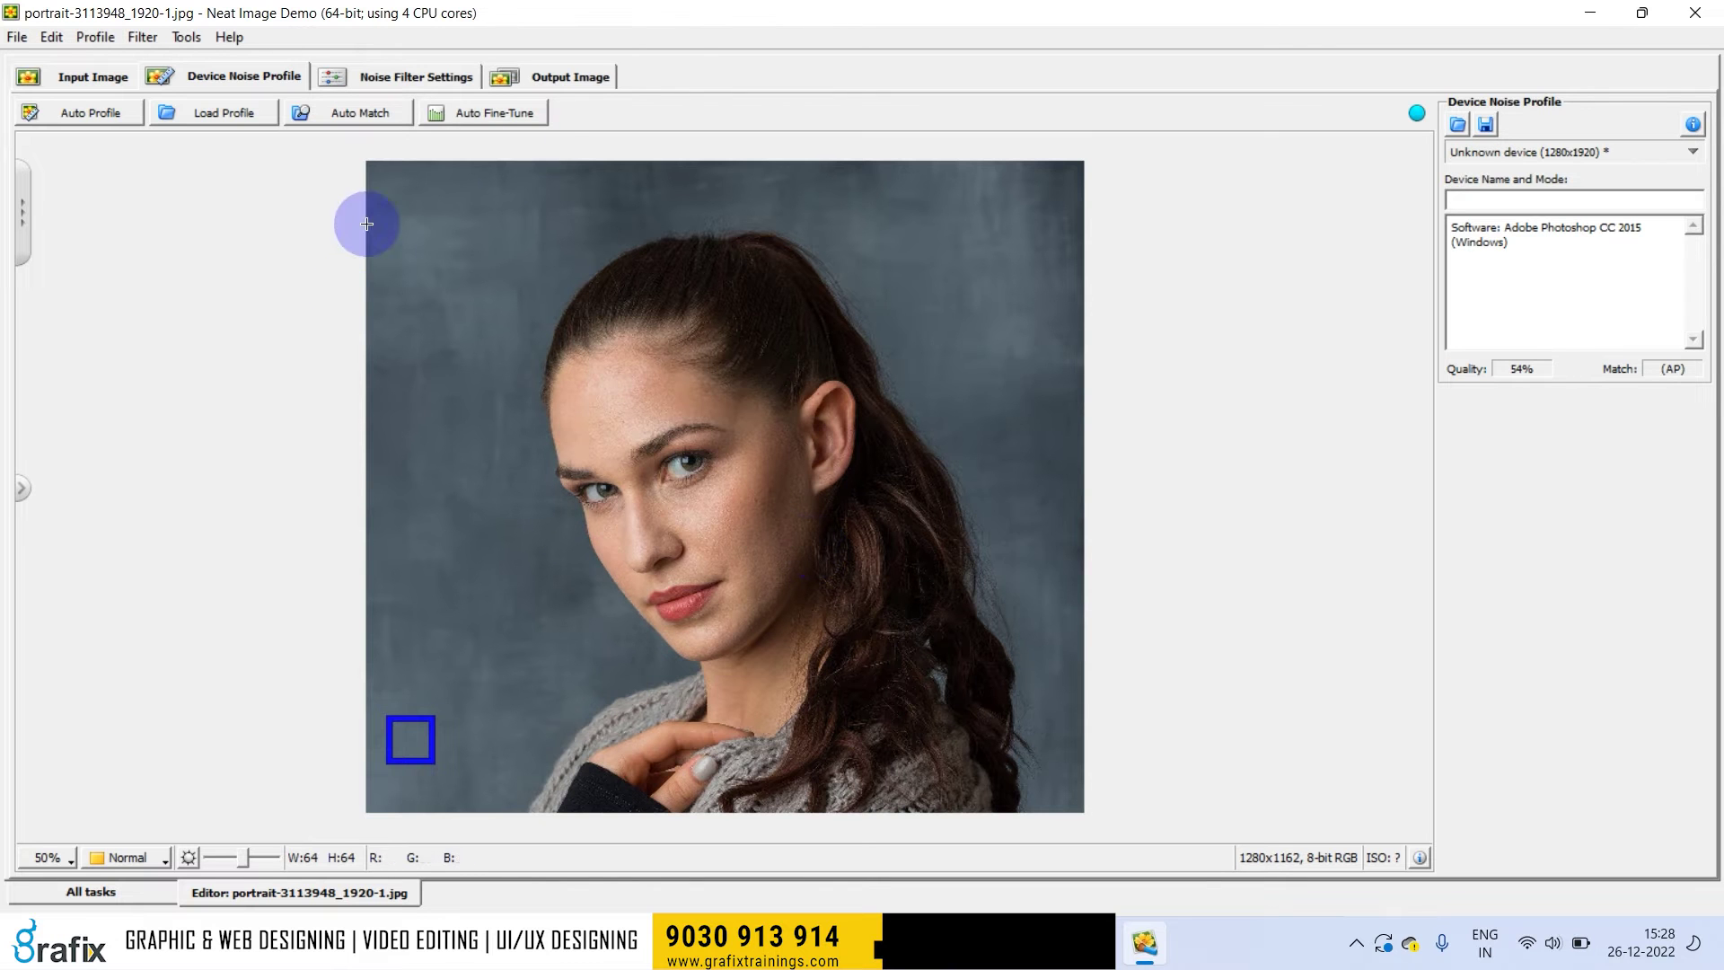
# Step: Mark a 256 × 256 pixel analysis area on the woman's face, around her eye and nose
pyautogui.moveTo(588, 394); pyautogui.dragTo(842, 652)
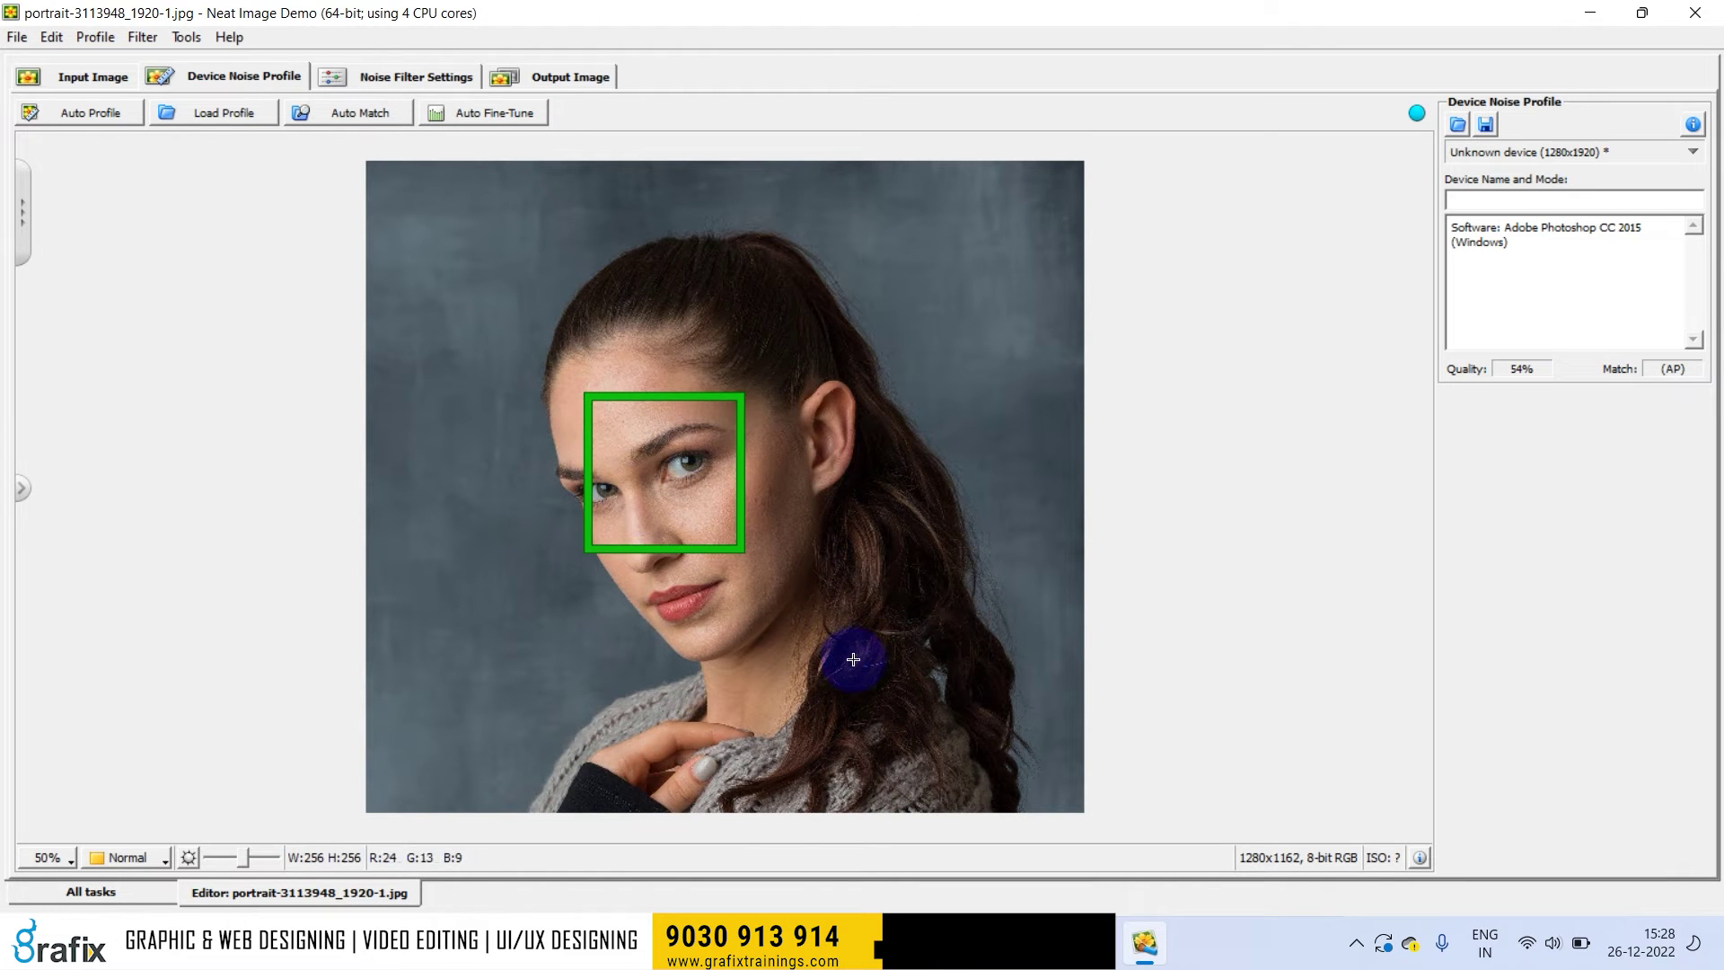
pyautogui.moveTo(635, 502); pyautogui.dragTo(706, 513)
pyautogui.scroll(2, 706, 513)
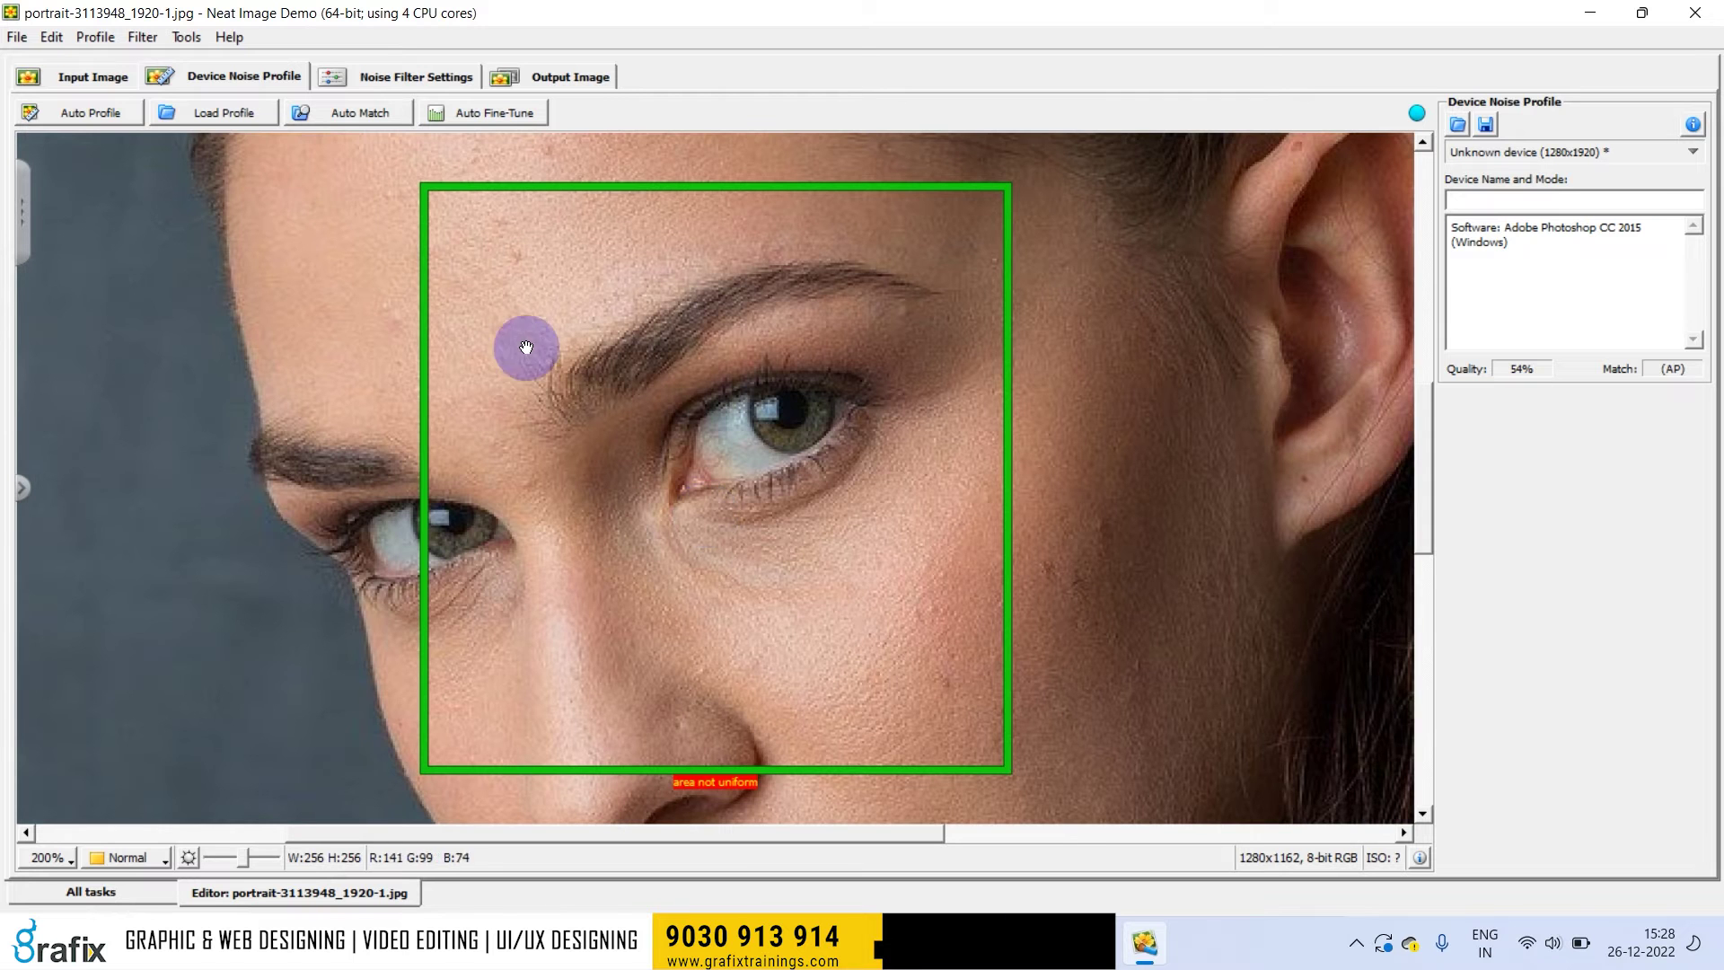
# Step: Try to auto-match a stored noise profile to the portrait
pyautogui.click(440, 77)
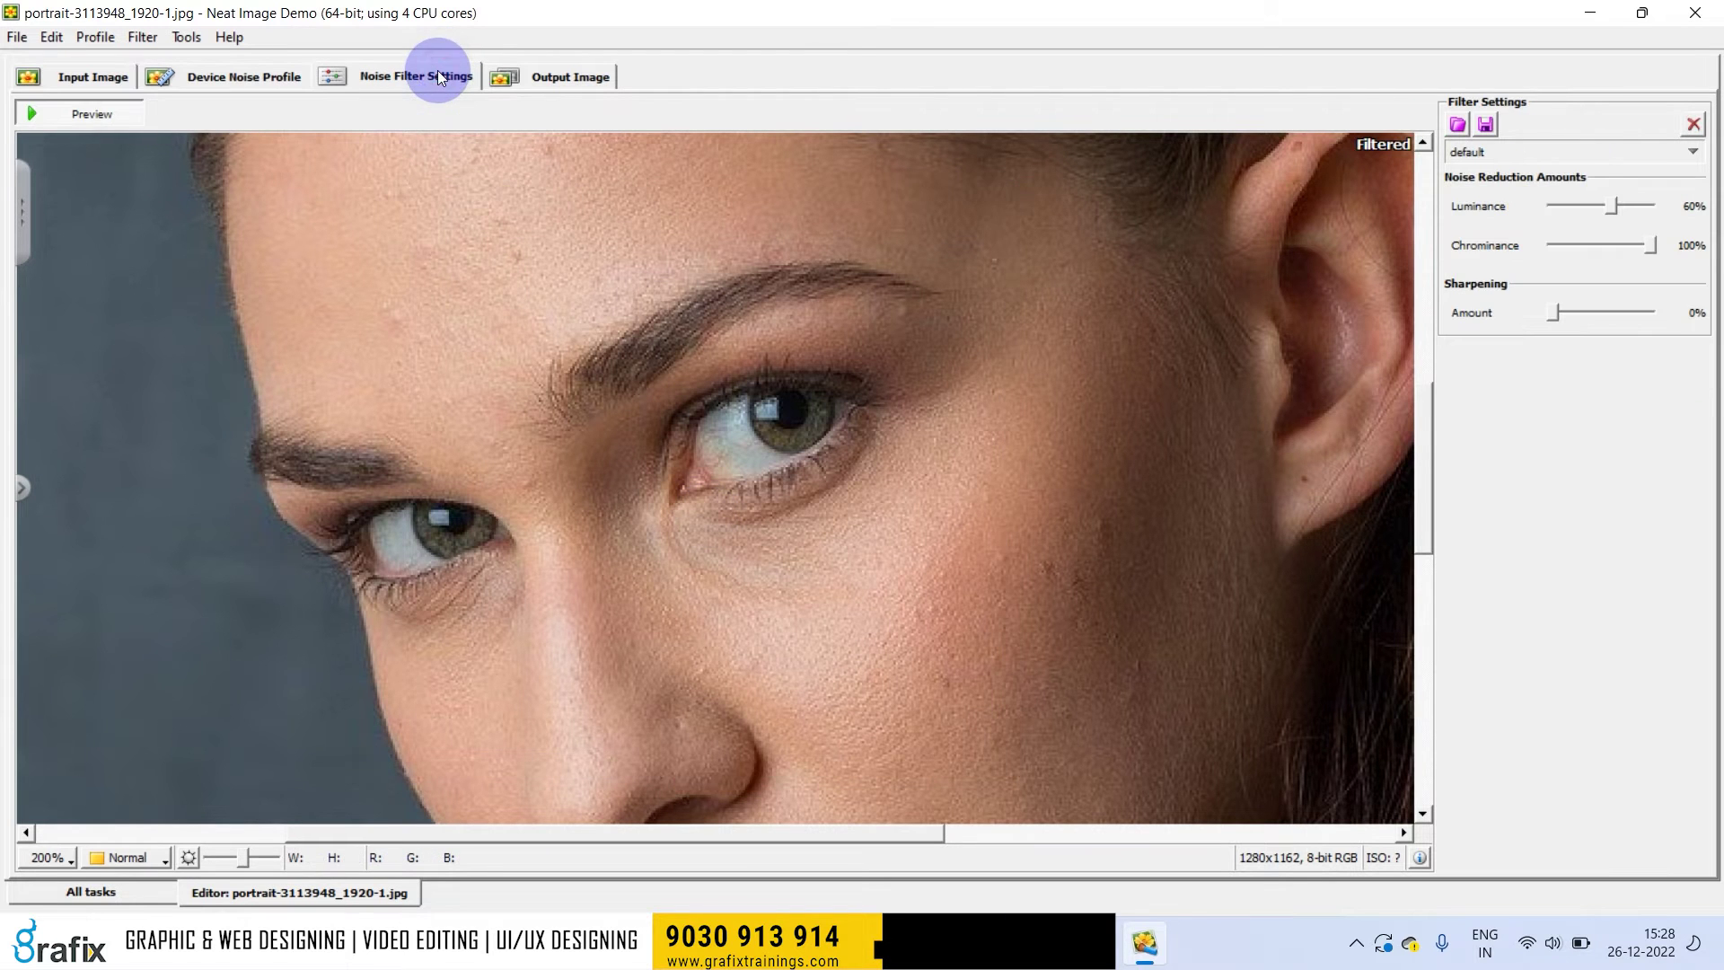
pyautogui.click(274, 83)
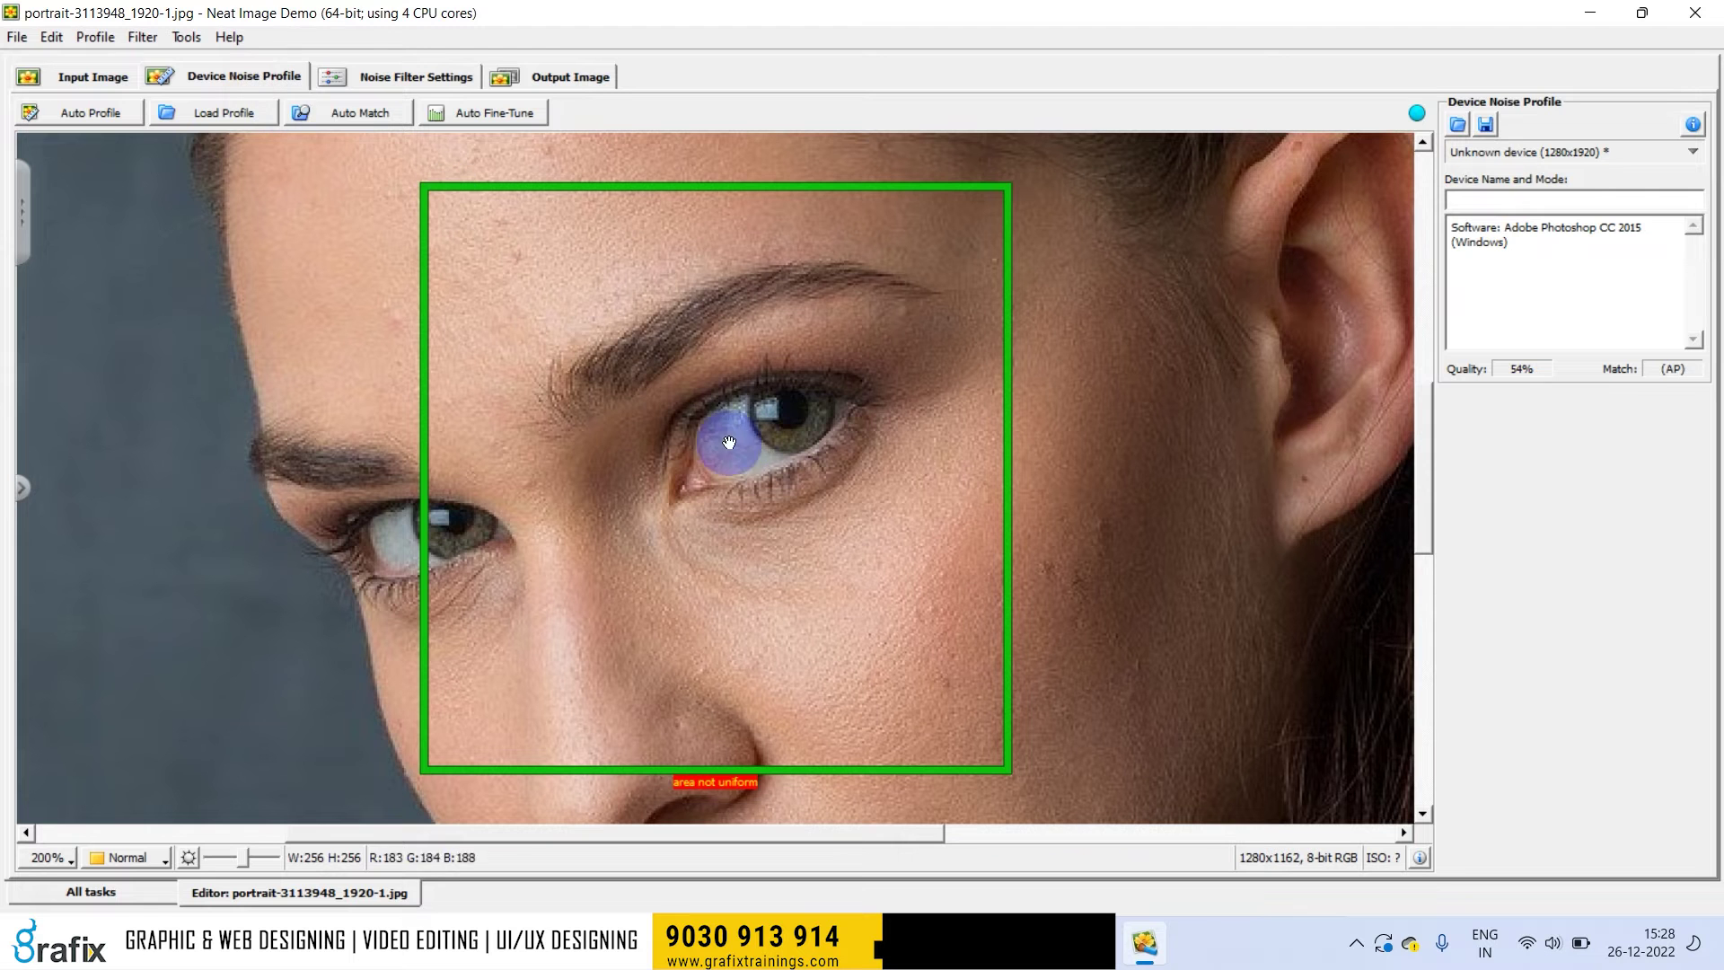
pyautogui.click(338, 109)
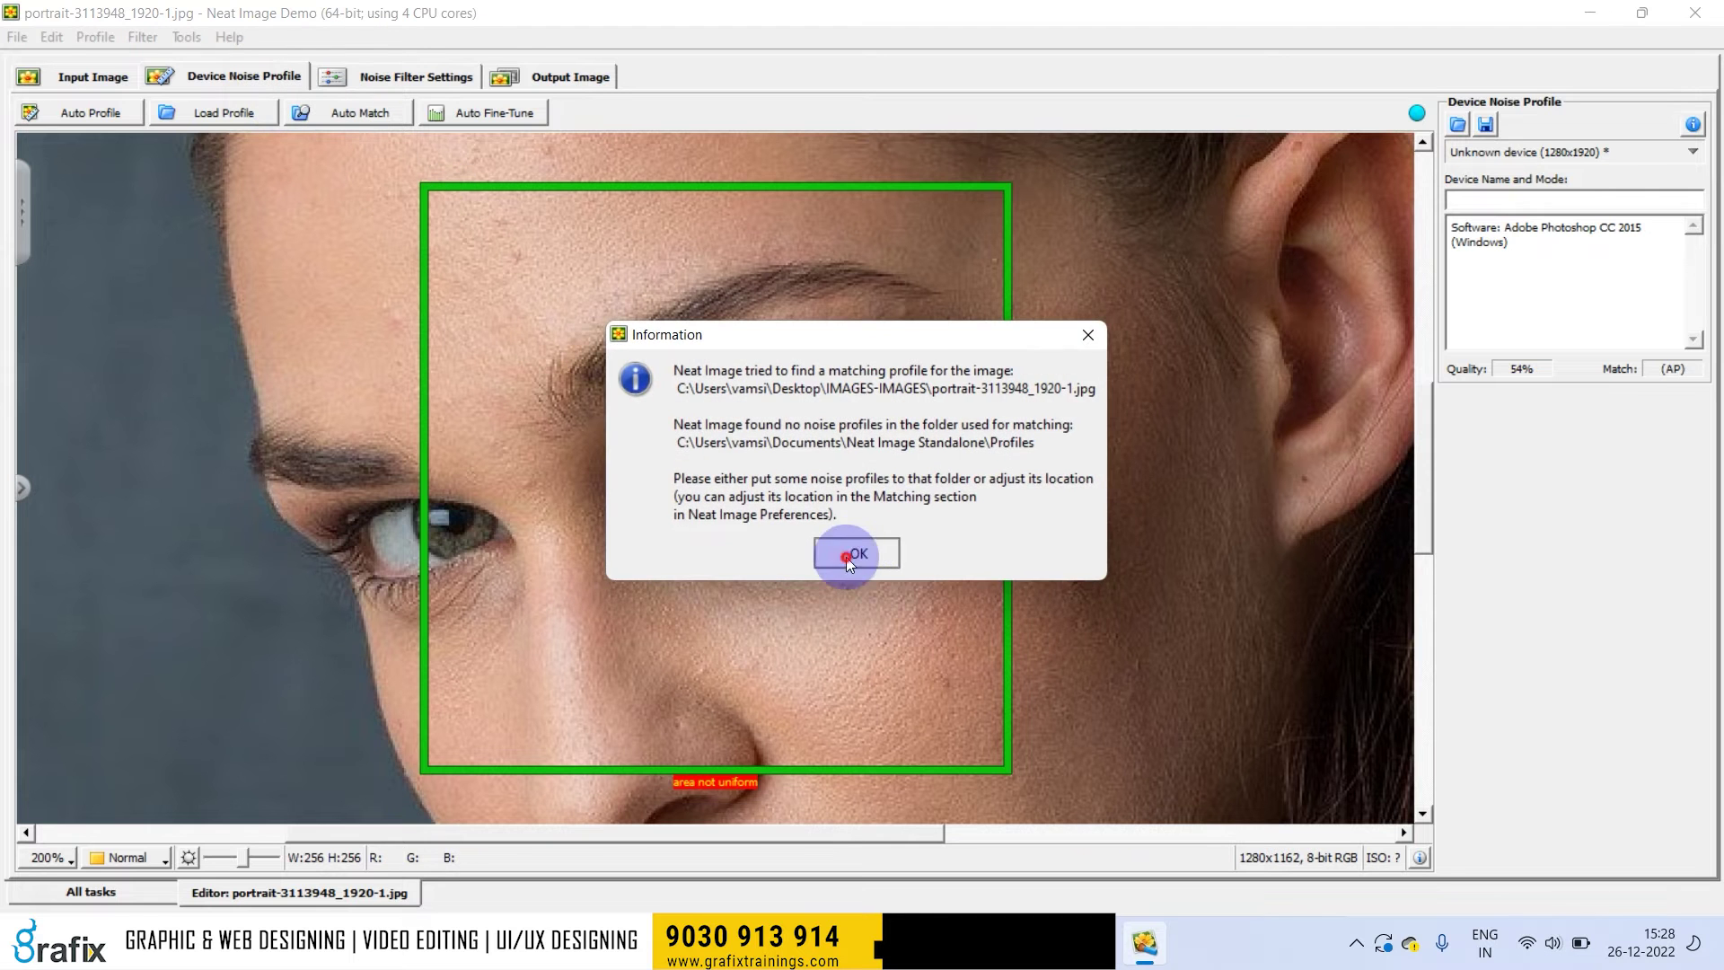
pyautogui.click(853, 553)
# Step: Shift the analysis area lower on the face and auto fine-tune the noise profile
pyautogui.moveTo(712, 464); pyautogui.dragTo(751, 559)
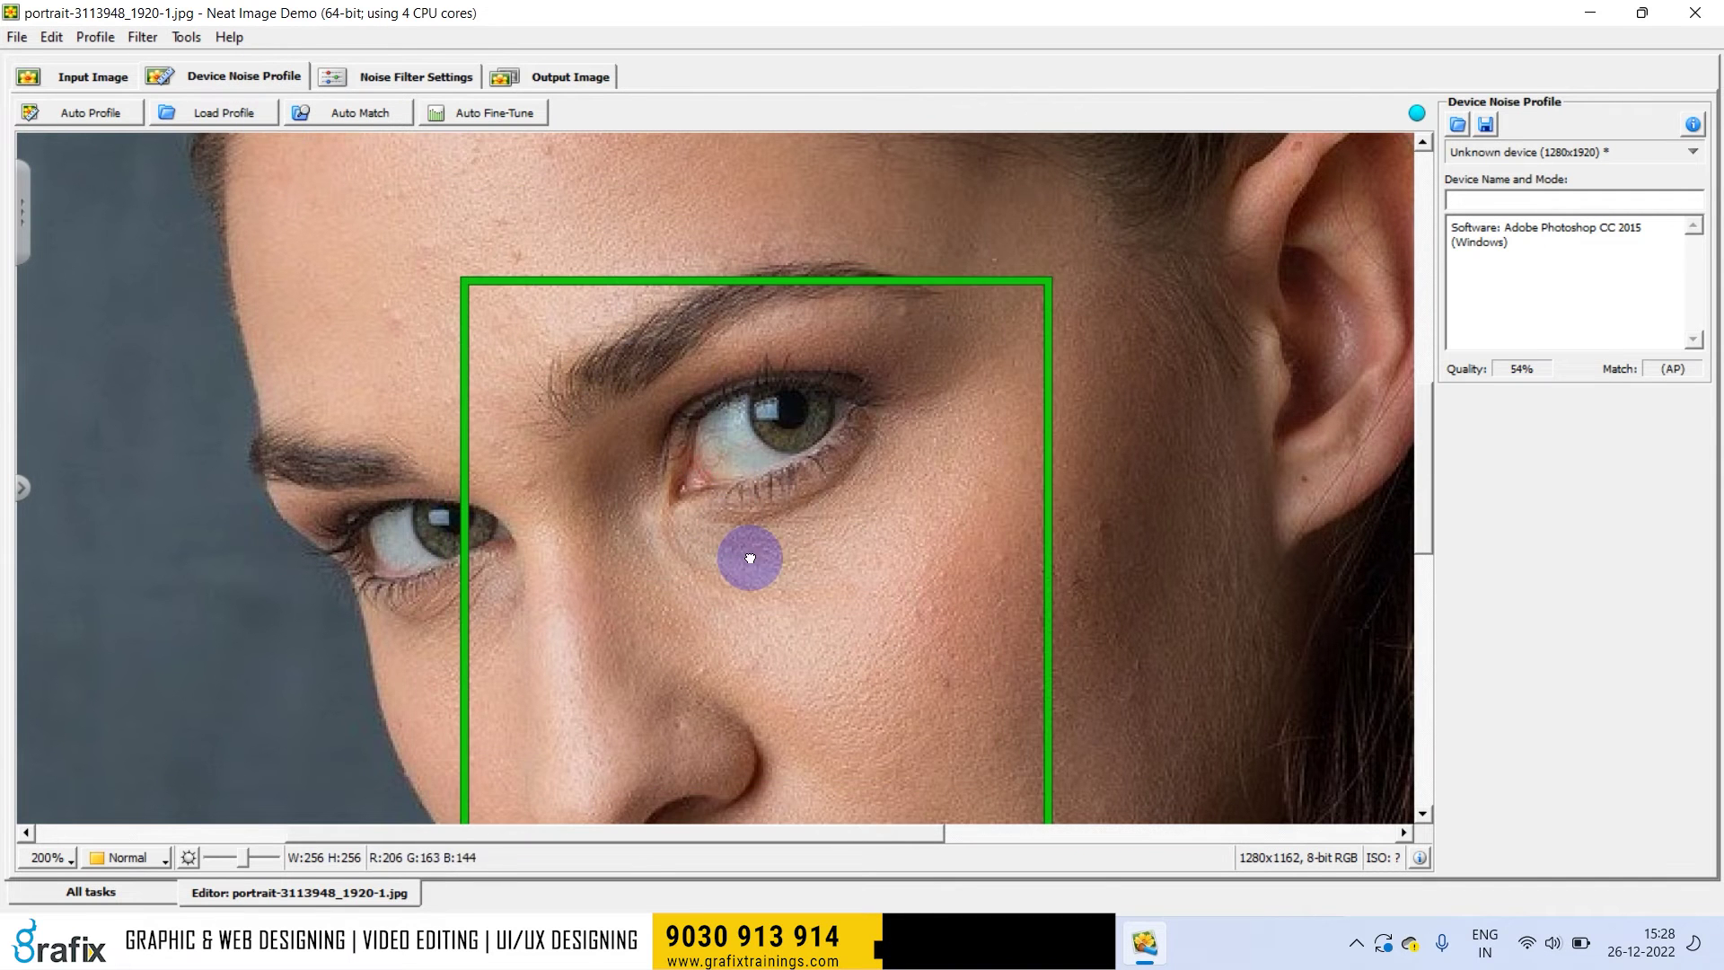
pyautogui.click(503, 121)
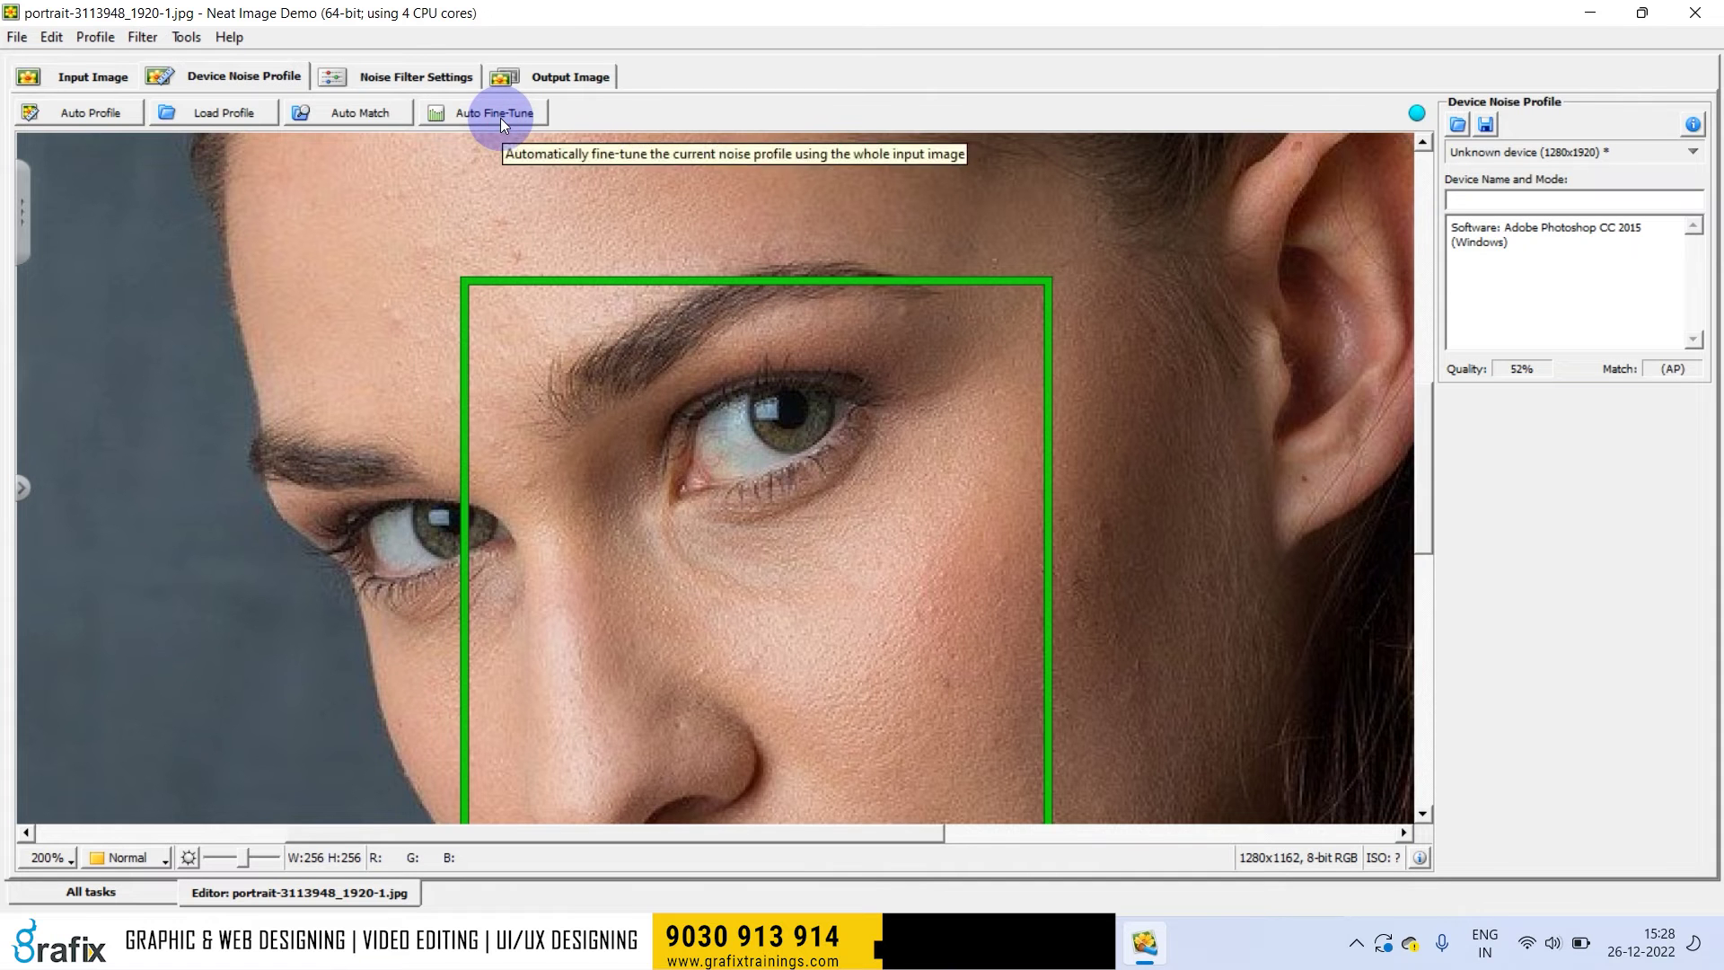
# Step: Preview the noise filter on the portrait and compare the filtered skin with the unfiltered image
pyautogui.click(392, 81)
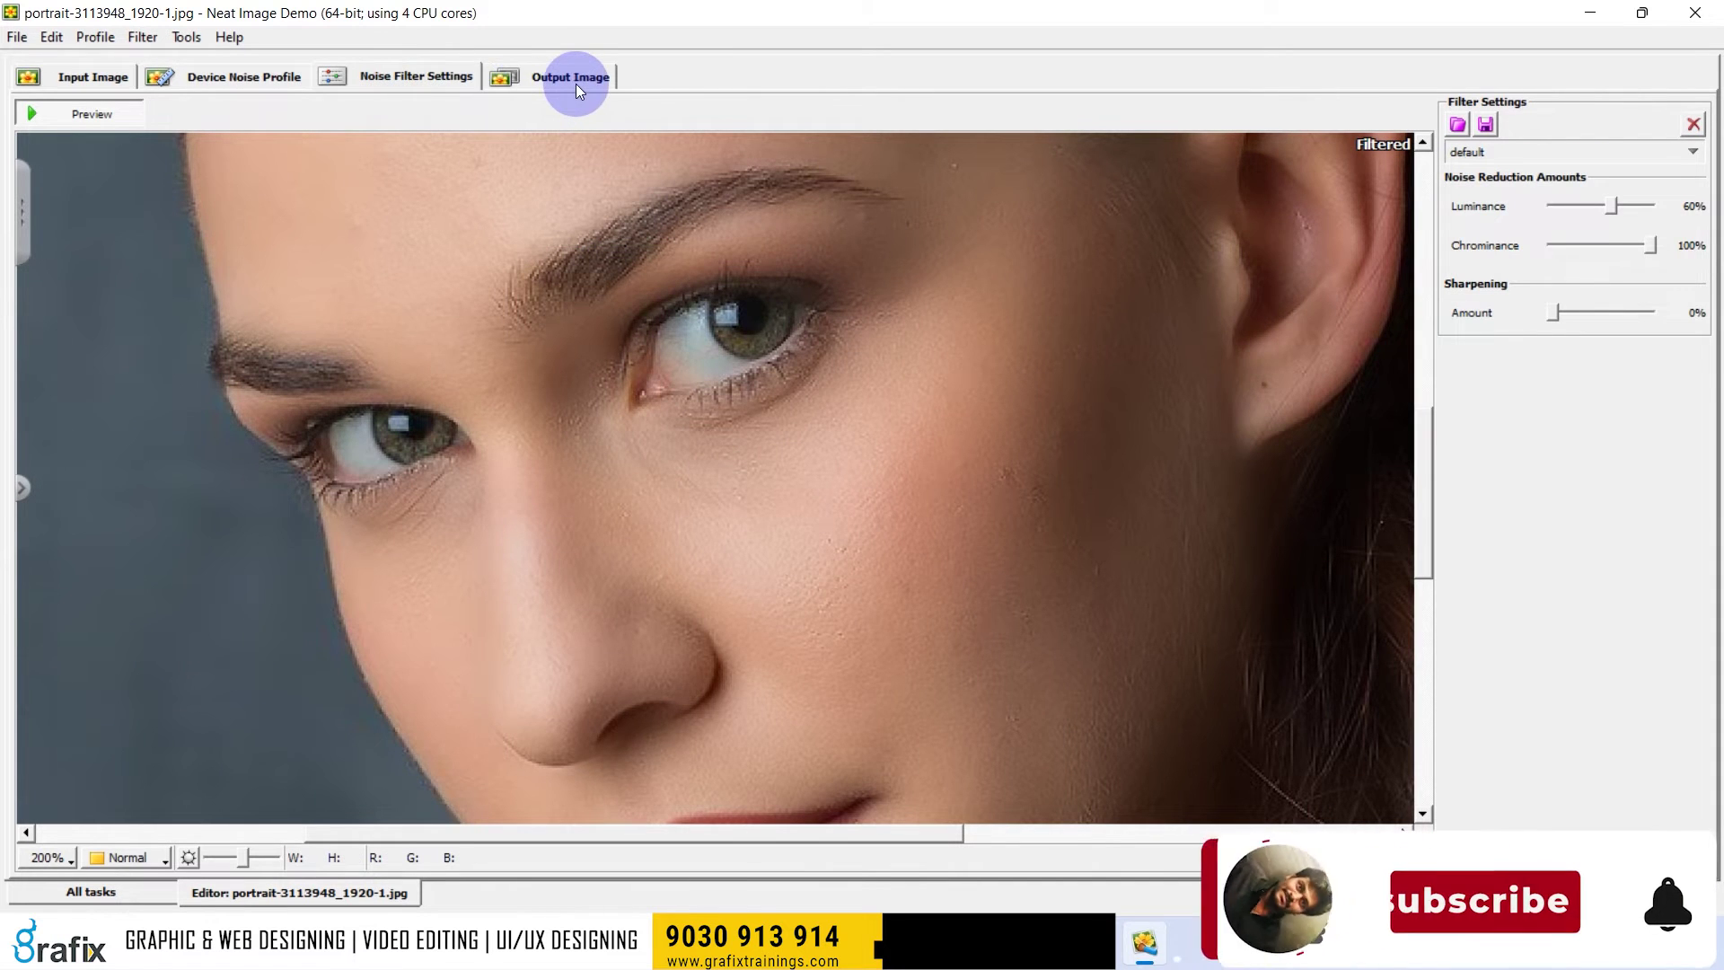
pyautogui.click(268, 84)
pyautogui.click(411, 79)
pyautogui.click(269, 79)
pyautogui.click(416, 81)
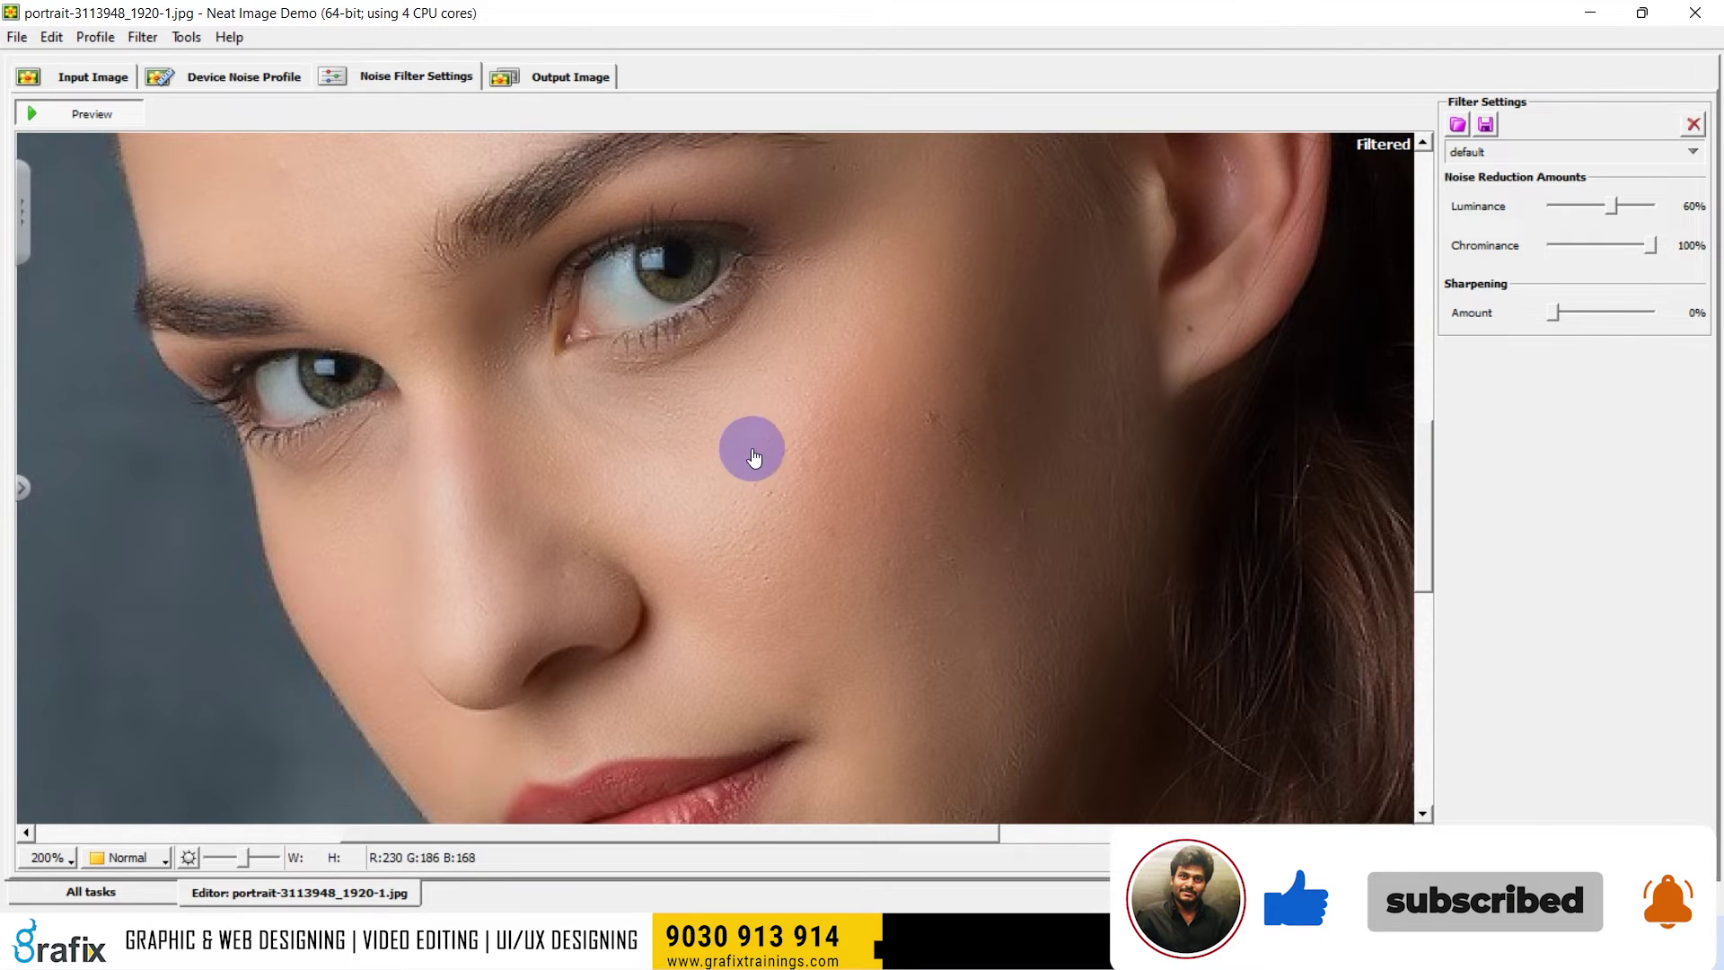
# Step: Save the filtered output image to the Desktop as the JPEG portrait-3113948_1920-1_filtered
pyautogui.click(579, 77)
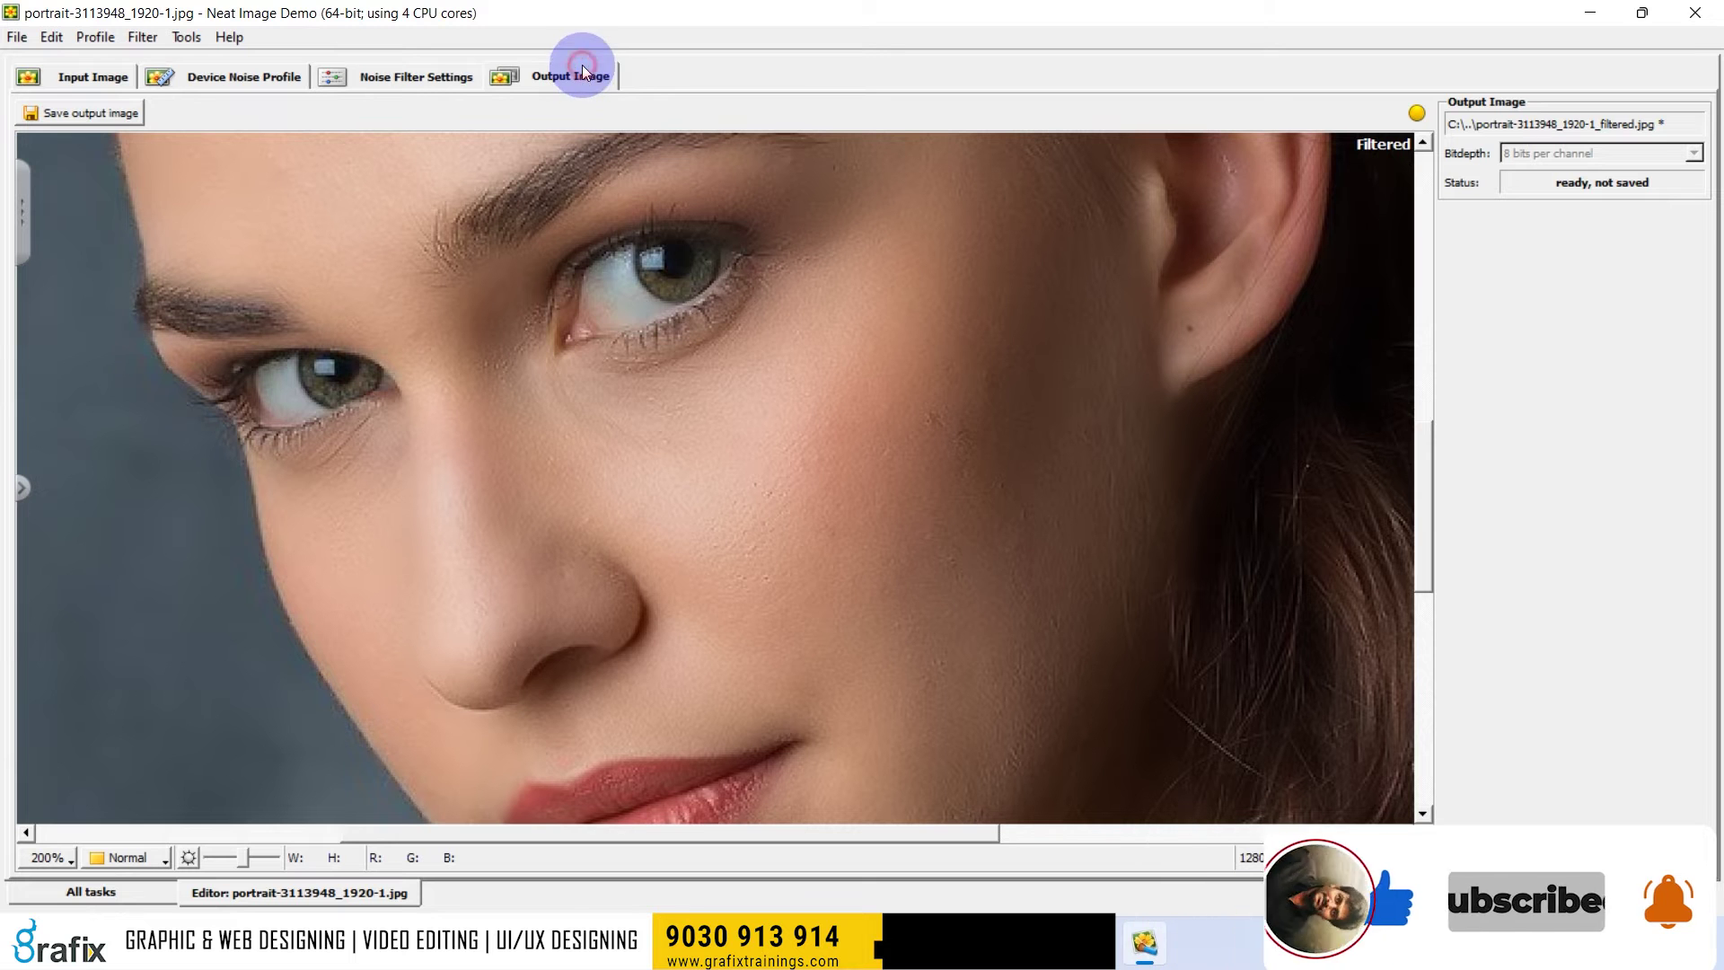
pyautogui.click(84, 115)
pyautogui.click(873, 584)
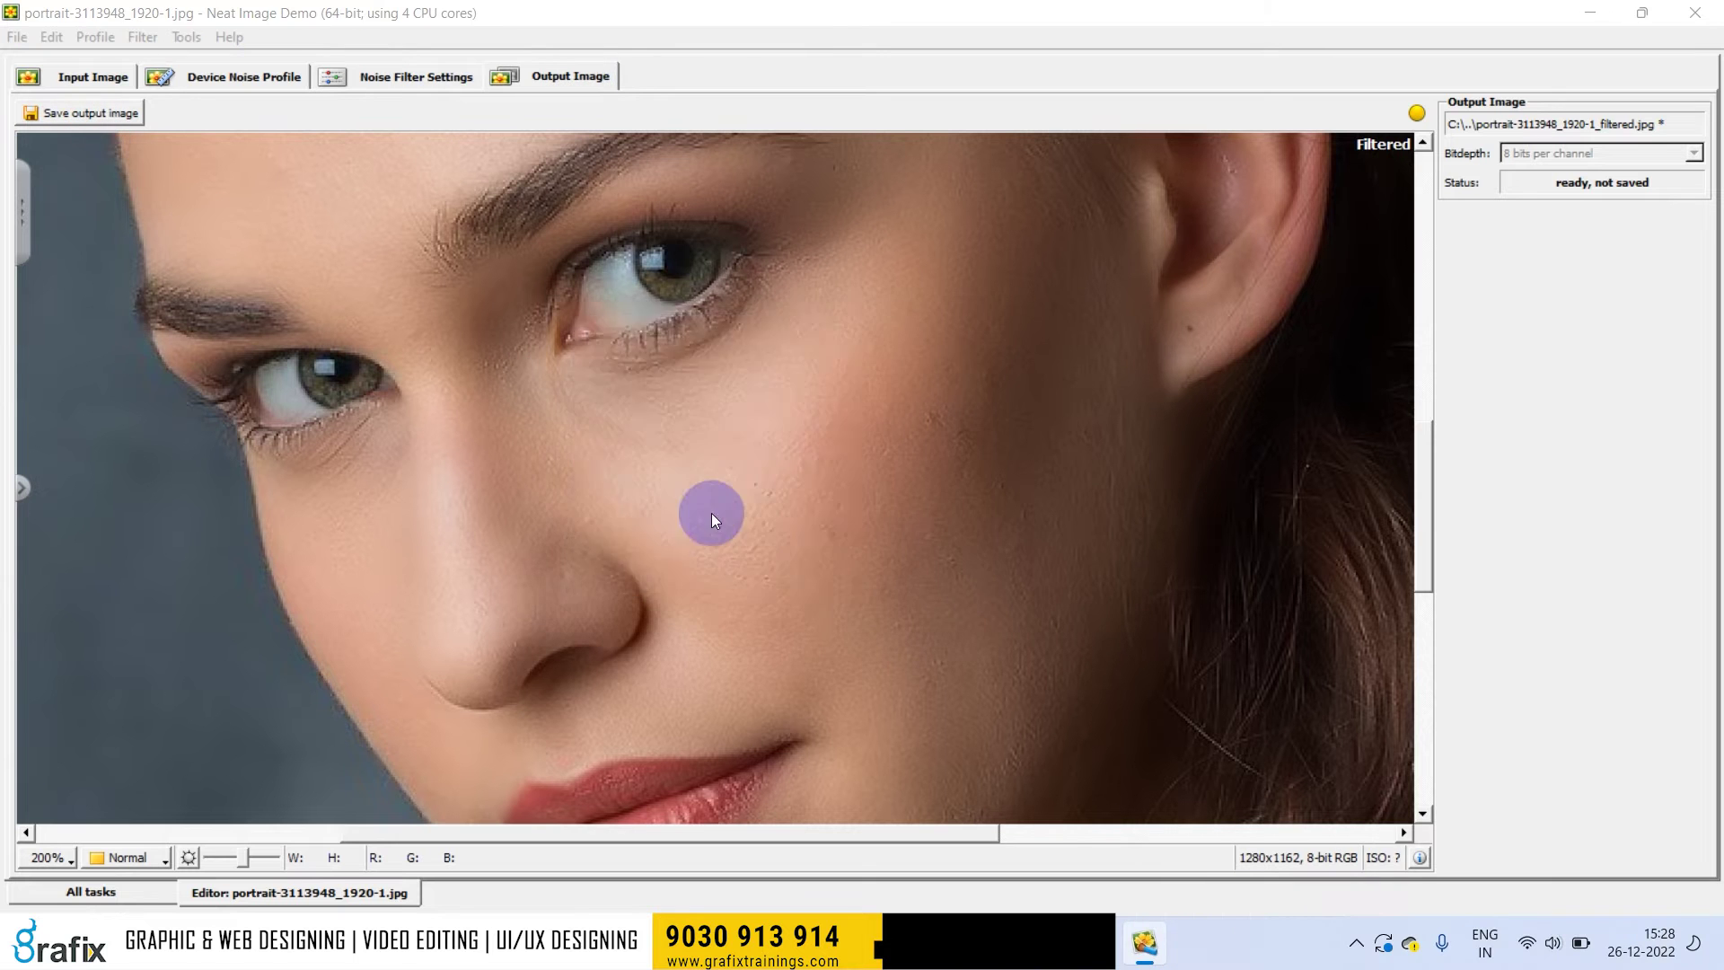
pyautogui.click(132, 373)
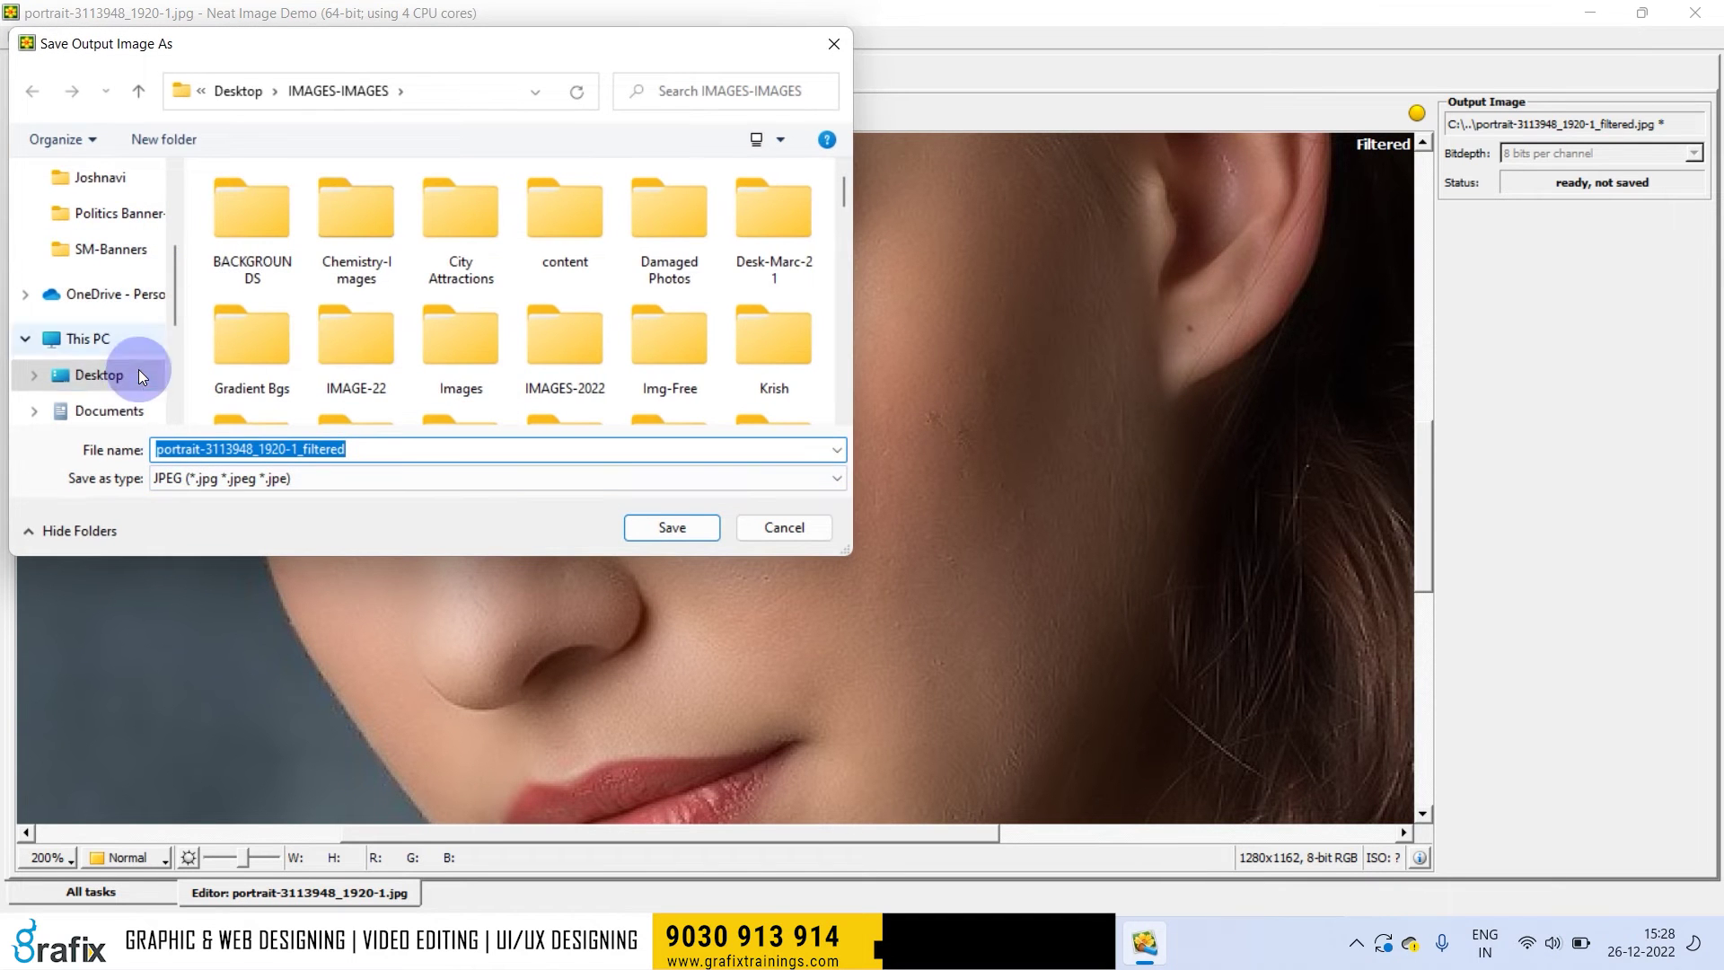
pyautogui.click(564, 458)
pyautogui.click(675, 530)
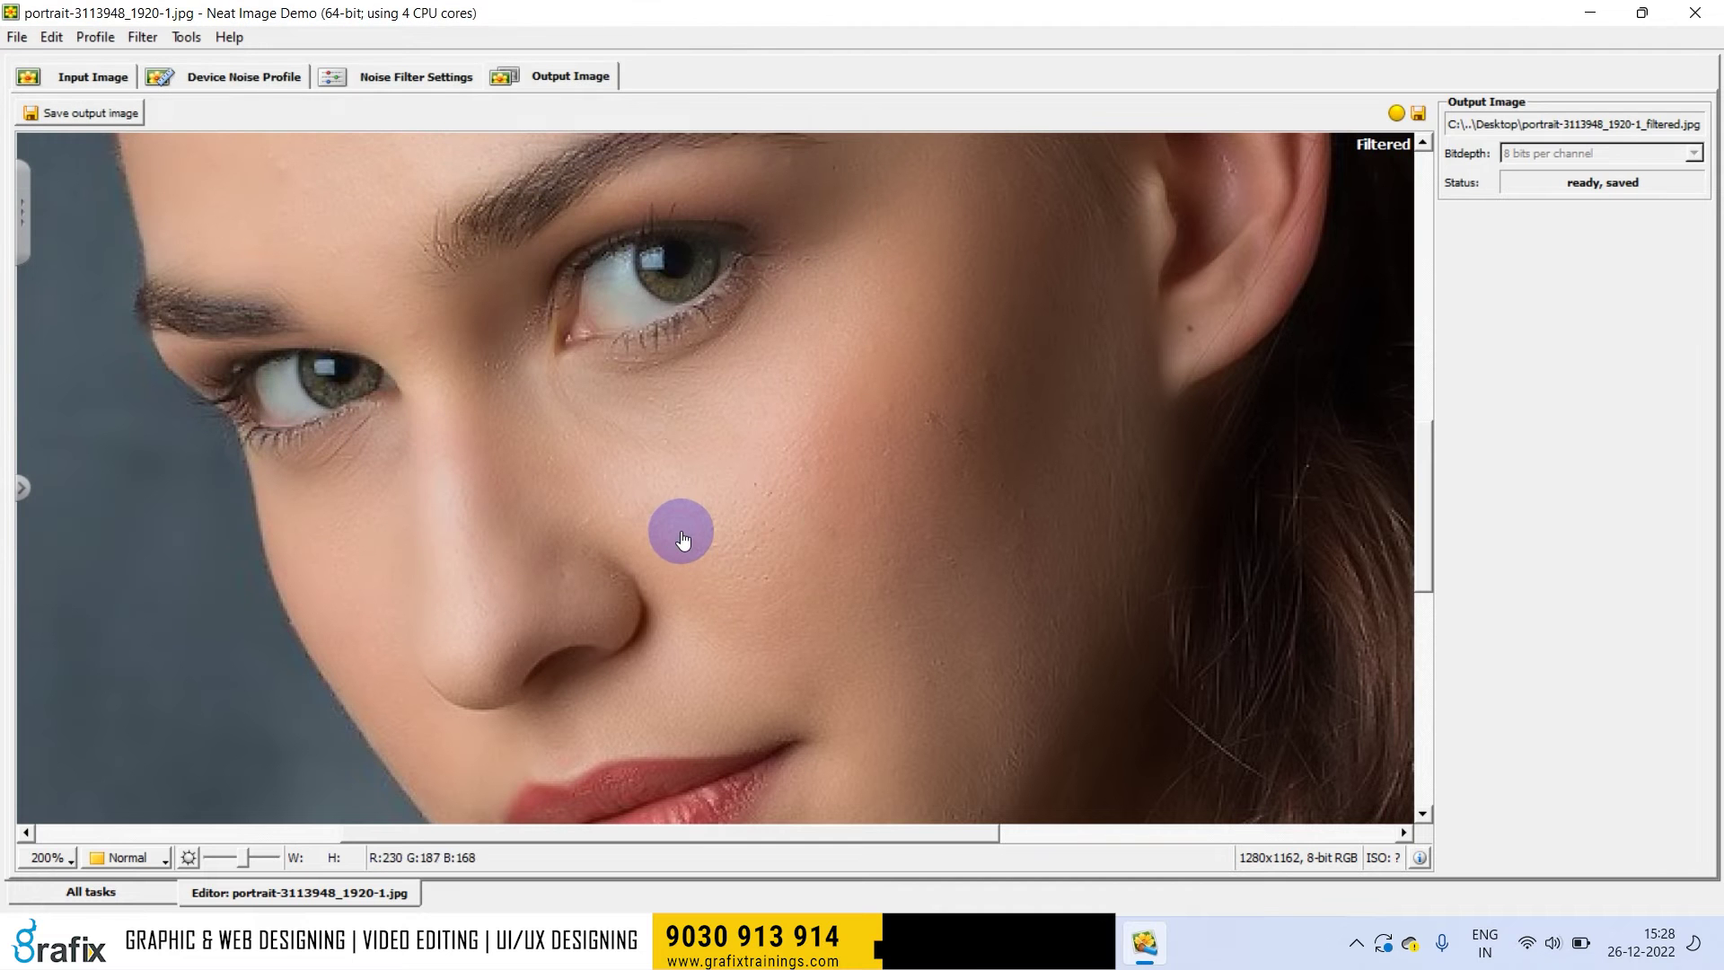
# Step: Copy the original portrait-3113948_1920-1 image from the IMAGES-IMAGES folder on the desktop
pyautogui.press('super+d')
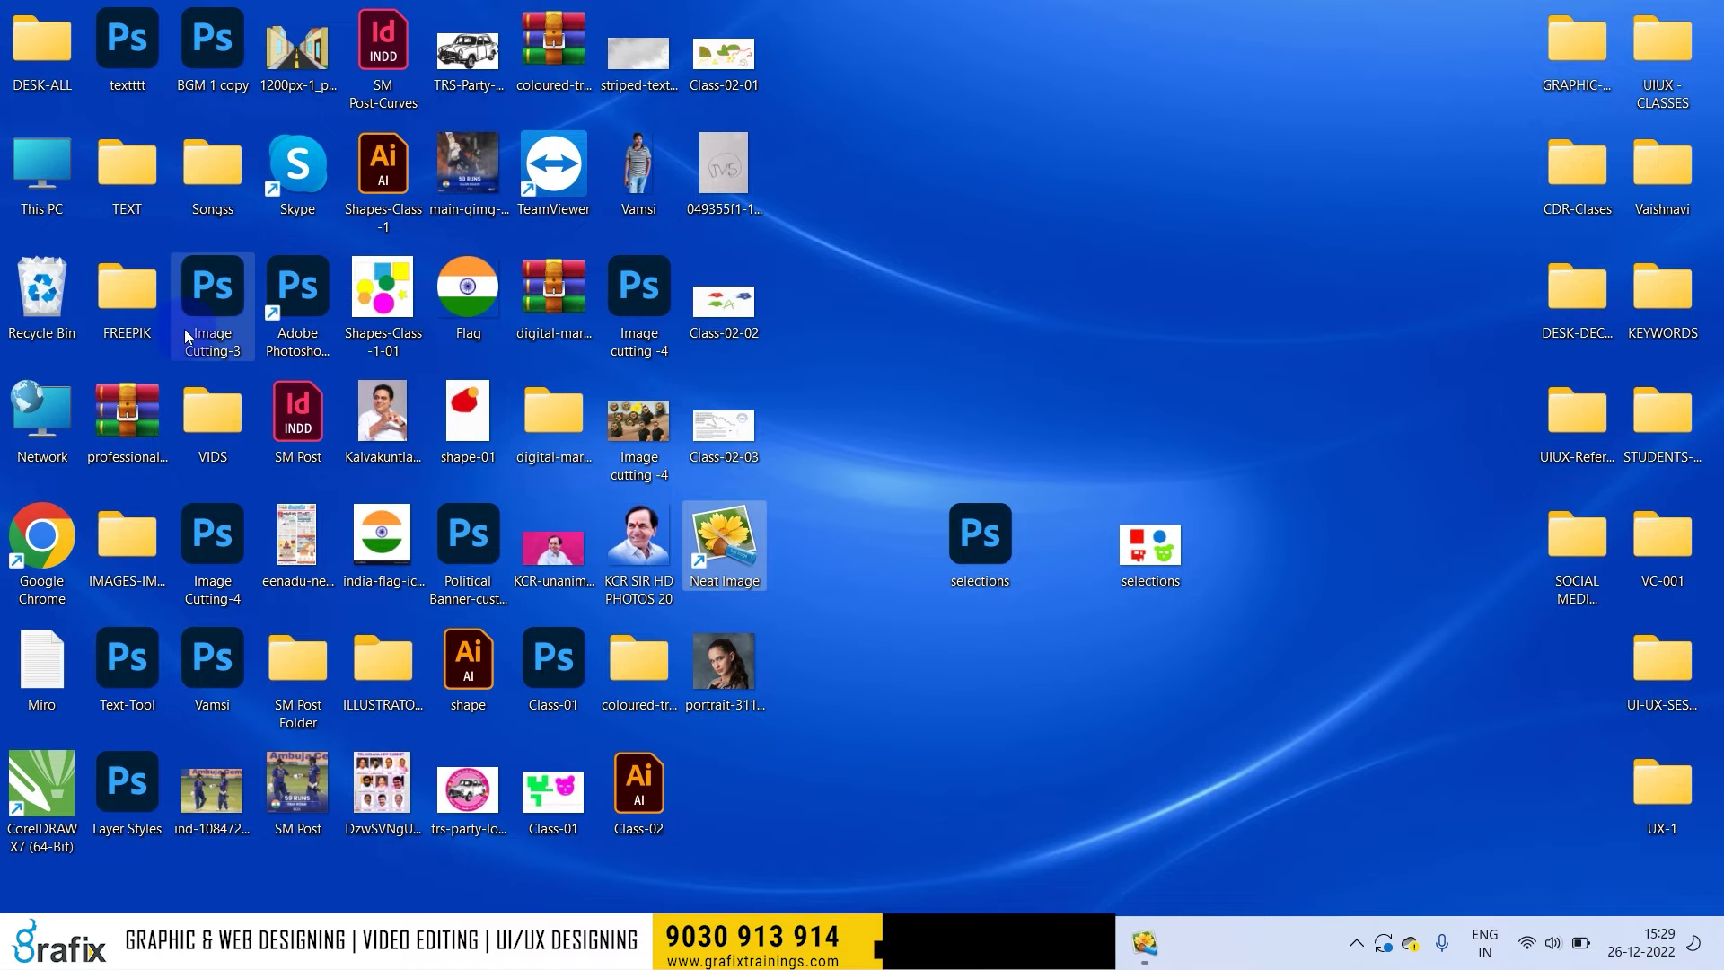
pyautogui.doubleClick(142, 537)
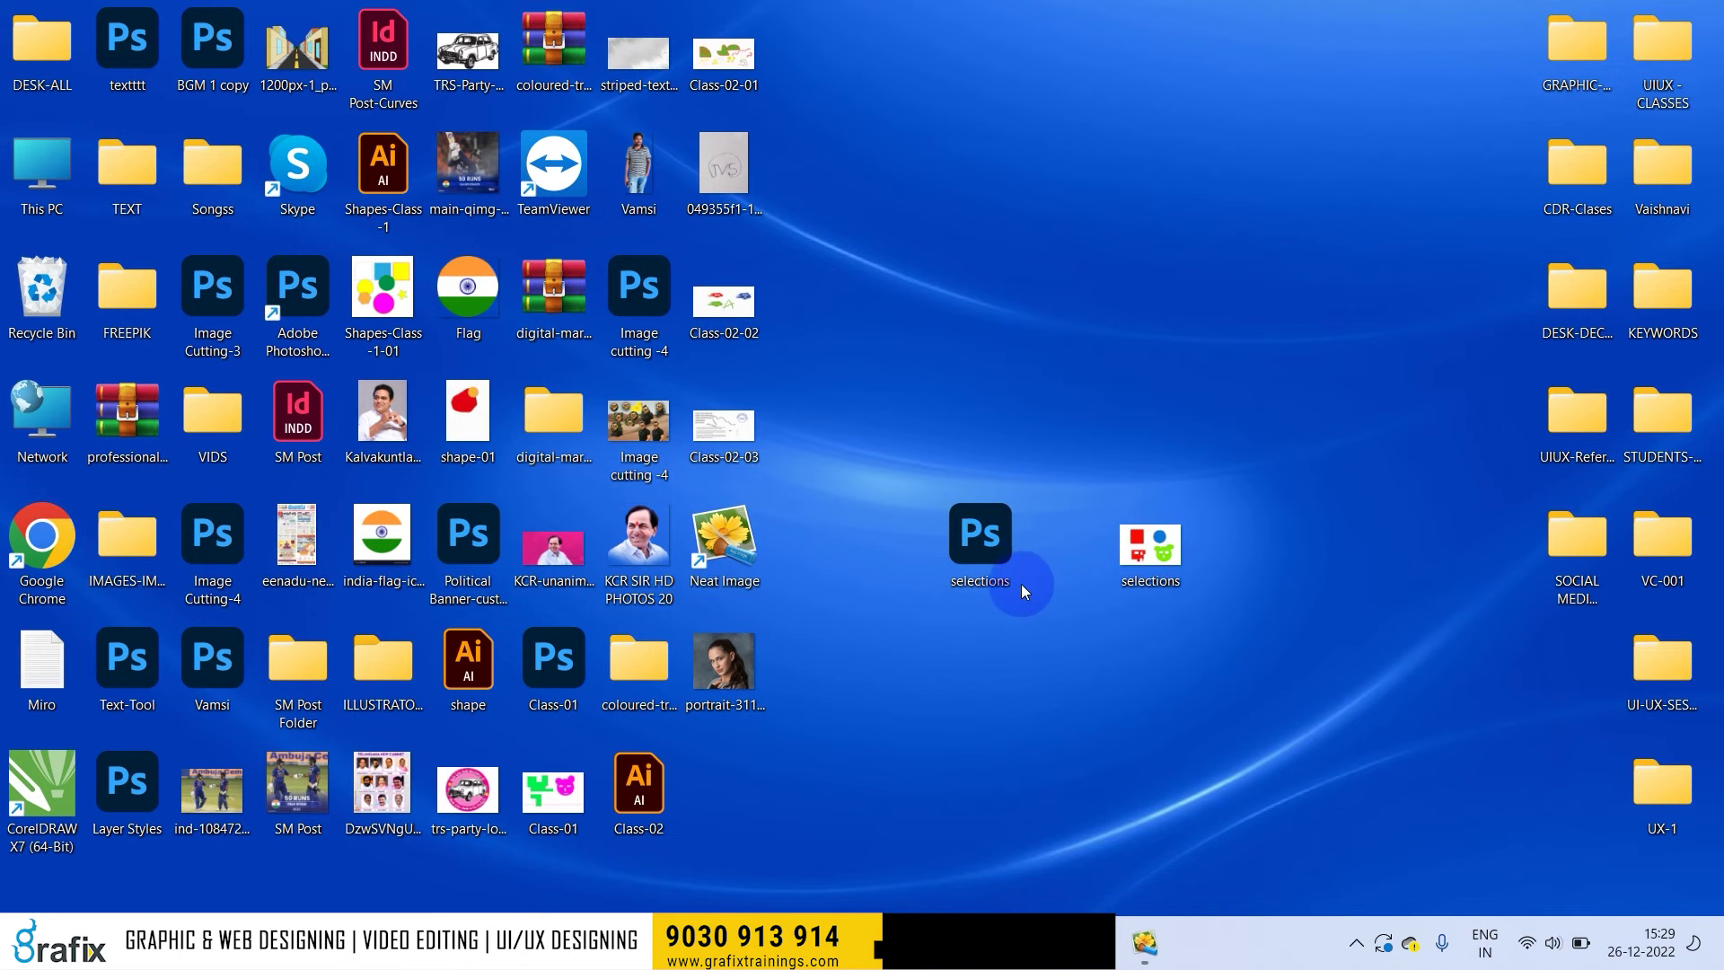
pyautogui.scroll(-15, 1042, 584)
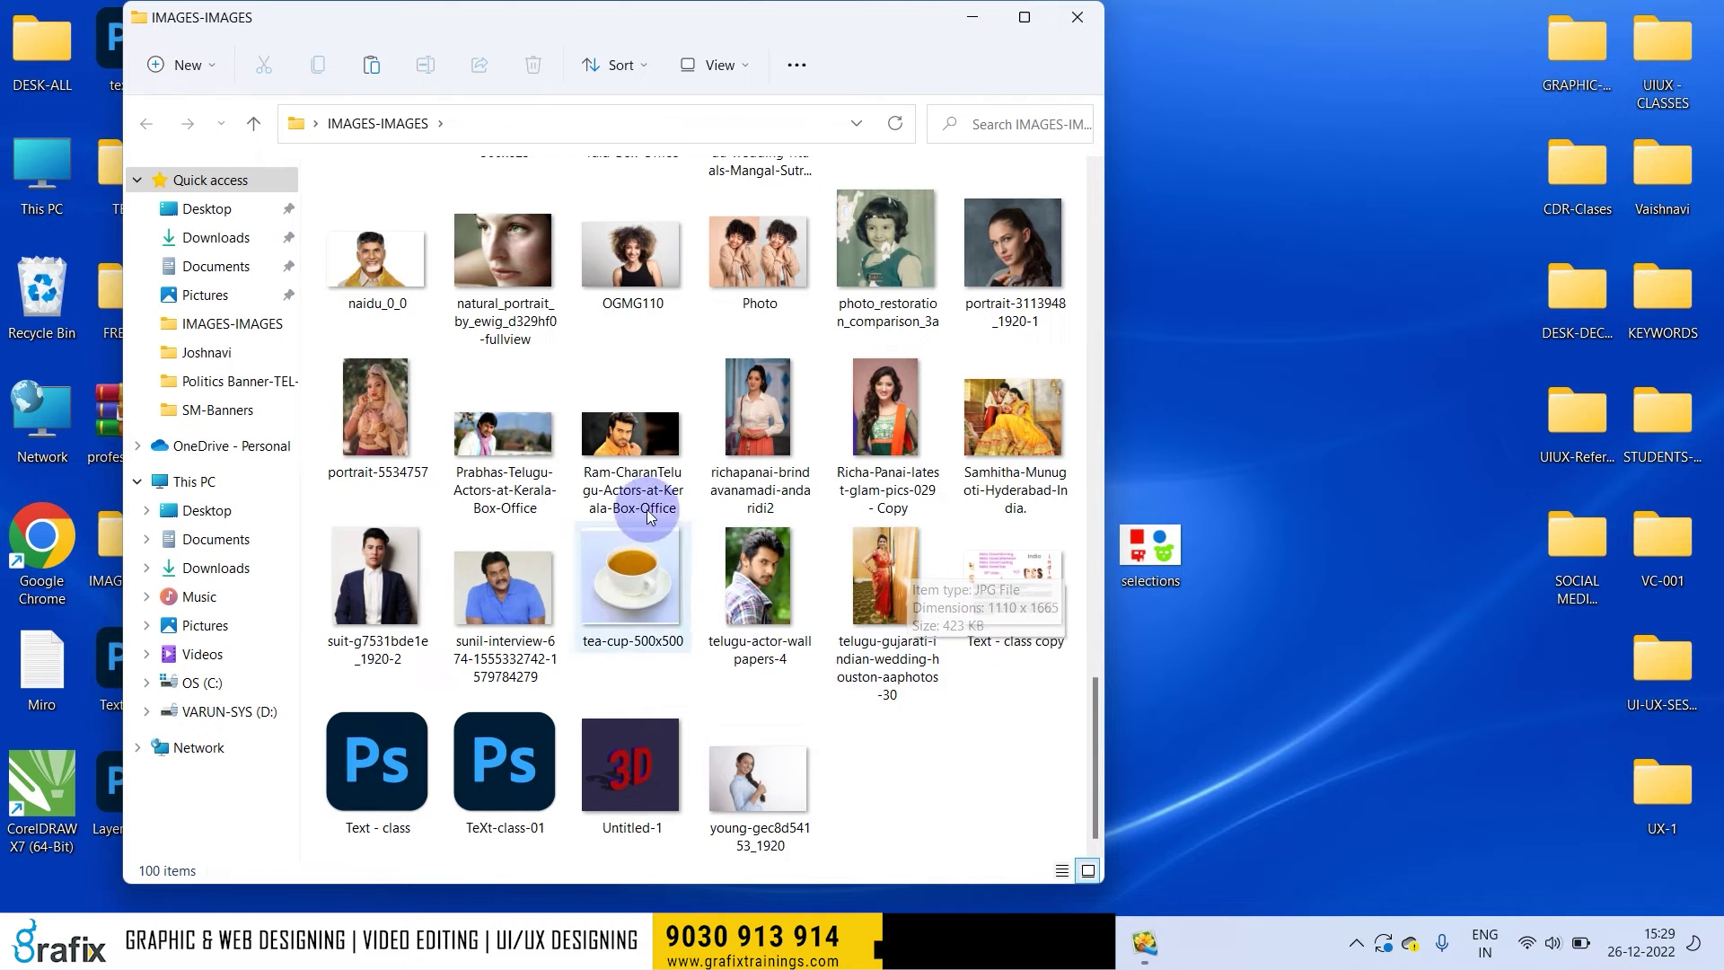
pyautogui.scroll(3, 891, 573)
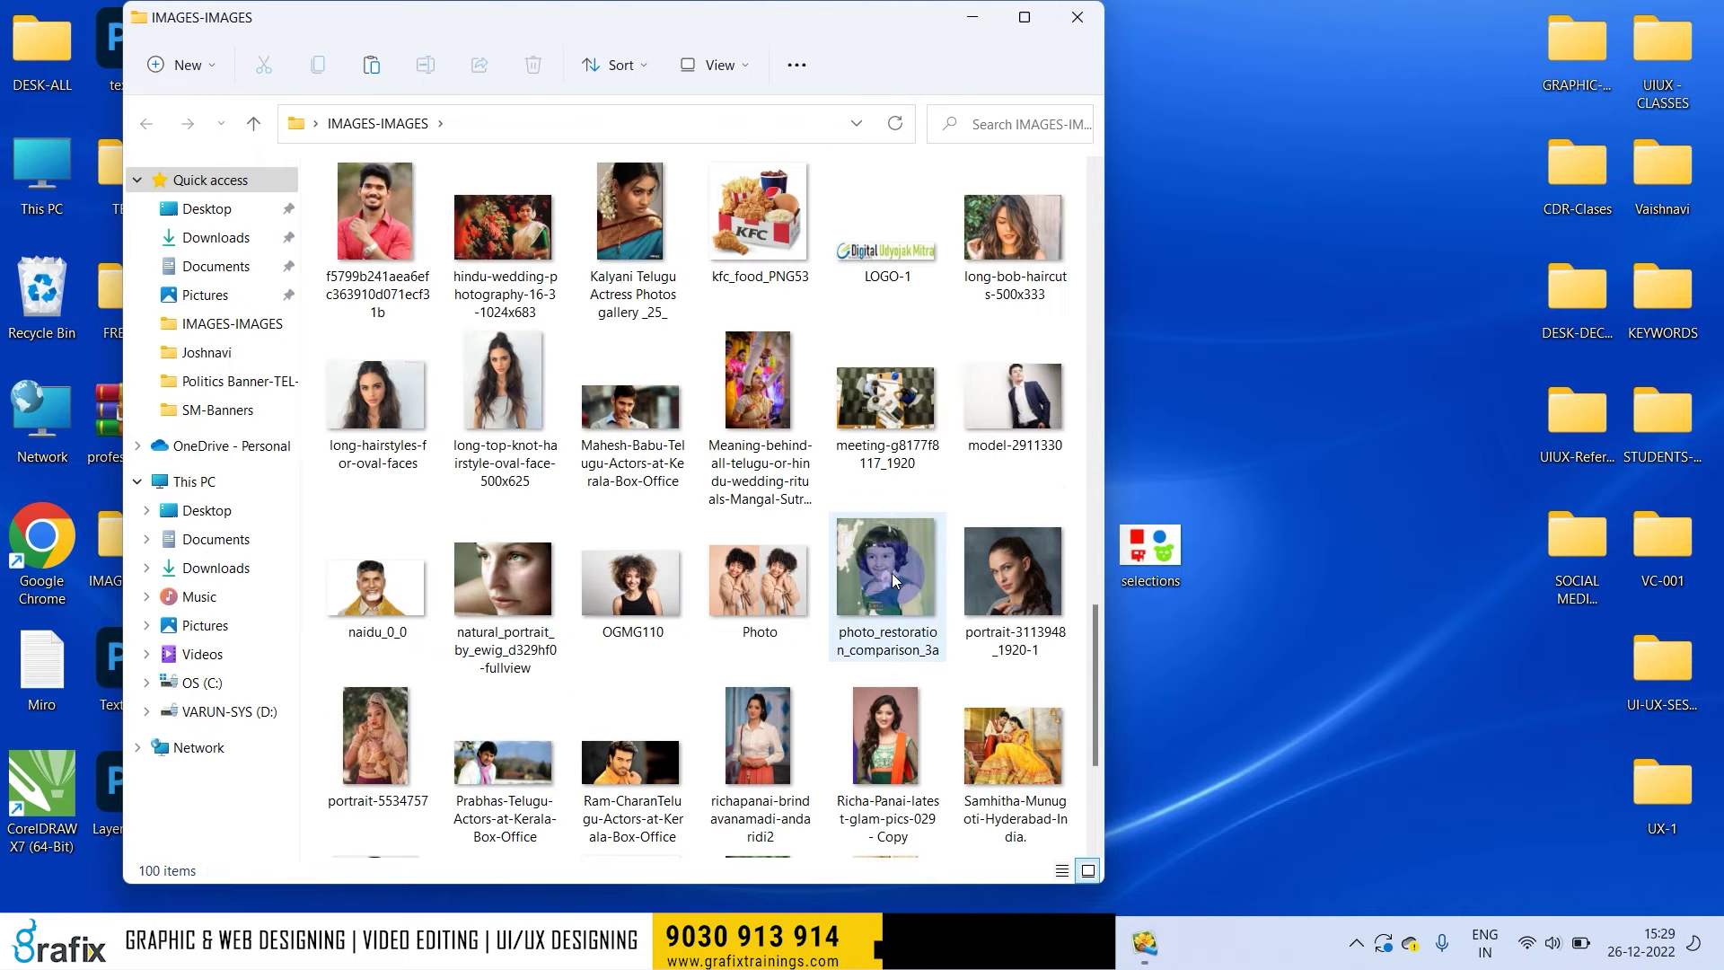
pyautogui.click(1013, 575)
pyautogui.click(1078, 17)
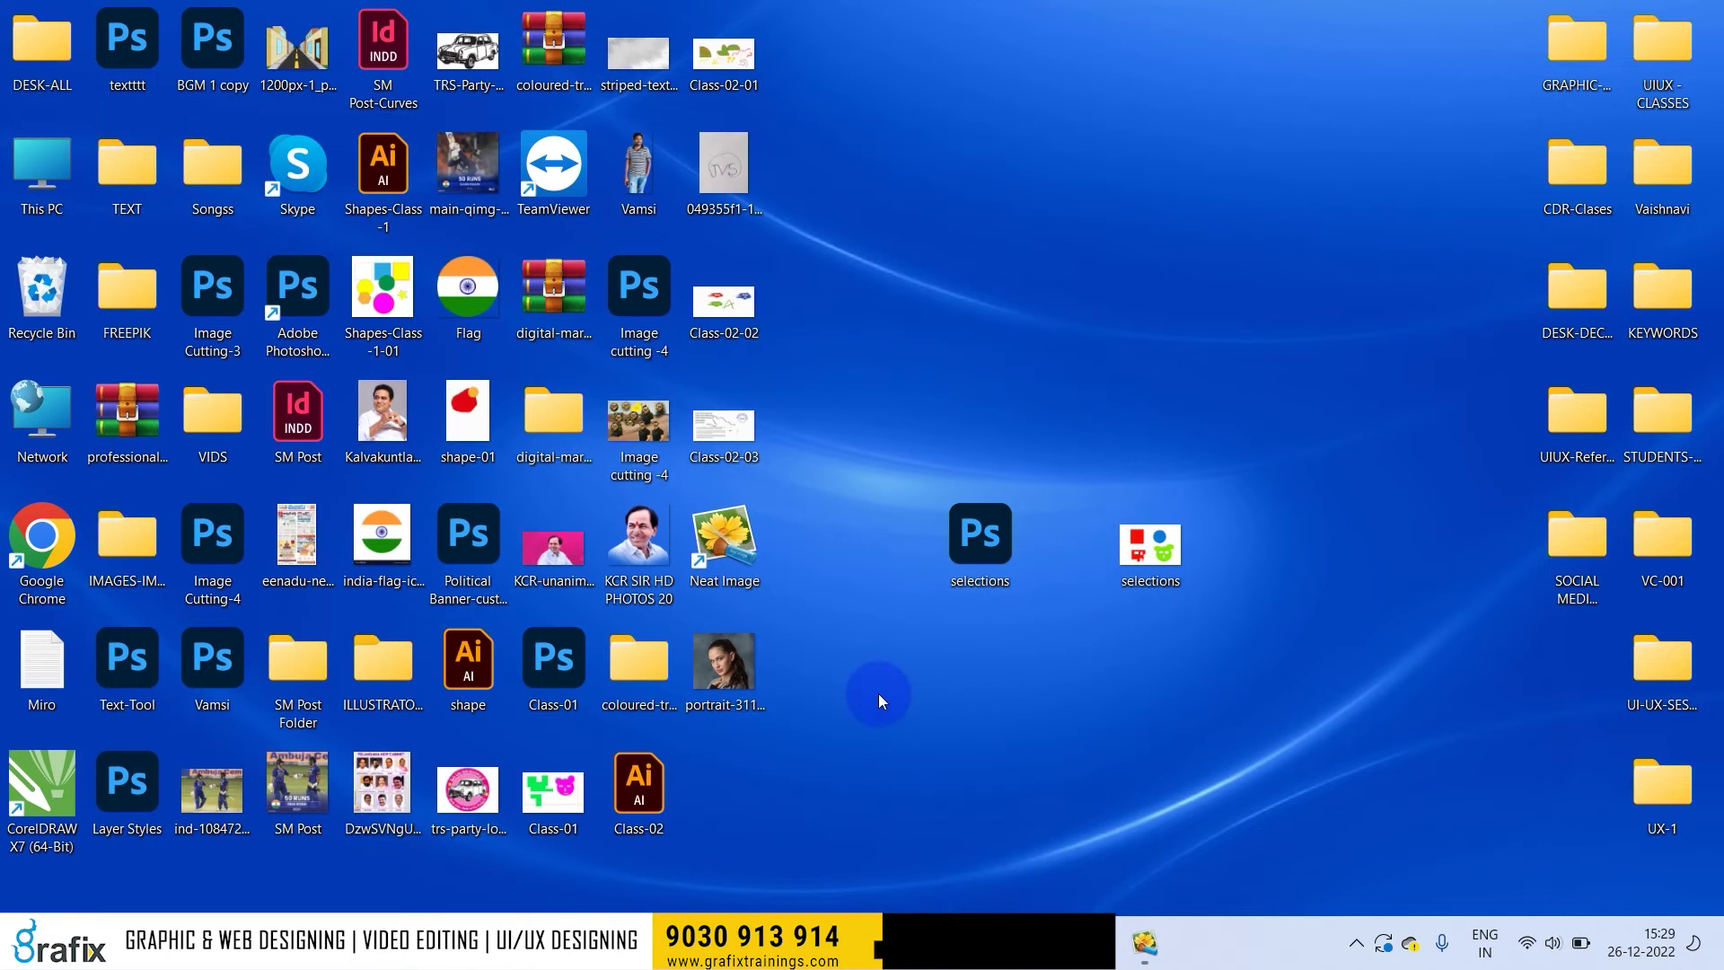
# Step: Paste the original portrait onto the desktop and move both portrait files to an empty area beside the icons
pyautogui.rightClick(891, 557)
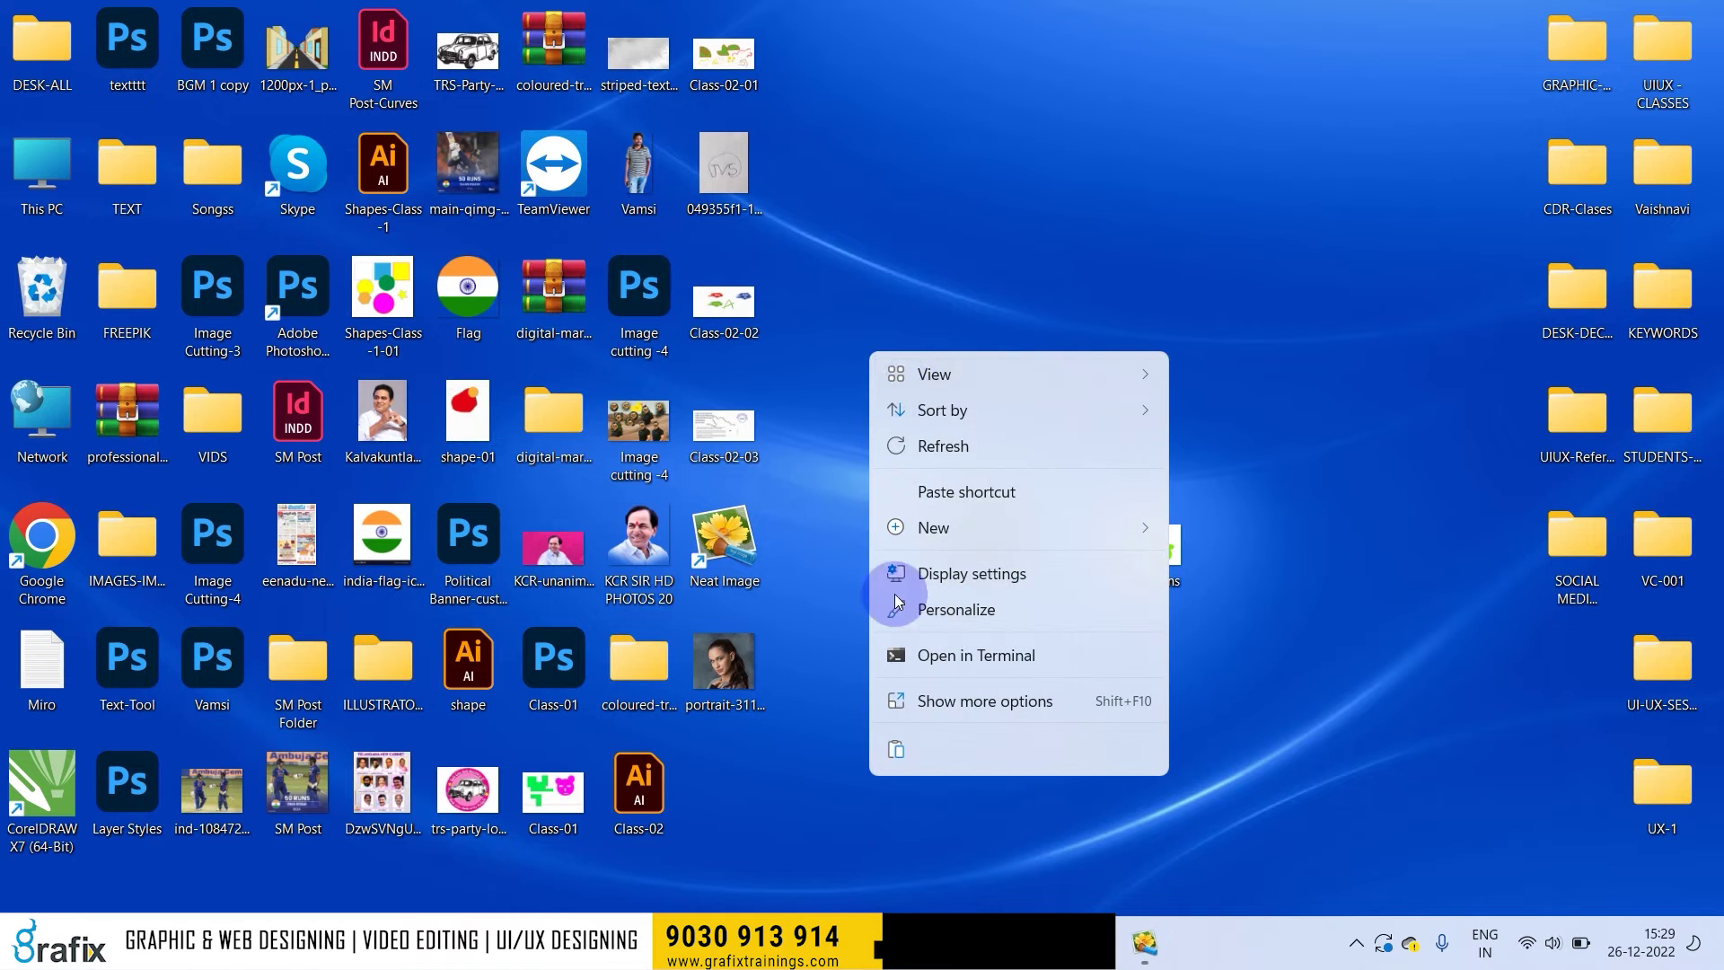
pyautogui.click(764, 742)
pyautogui.moveTo(816, 679); pyautogui.dragTo(1078, 269)
# Step: Compare the original and filtered portraits side by side in the photo viewer and examine the filtered skin close up
pyautogui.doubleClick(1077, 269)
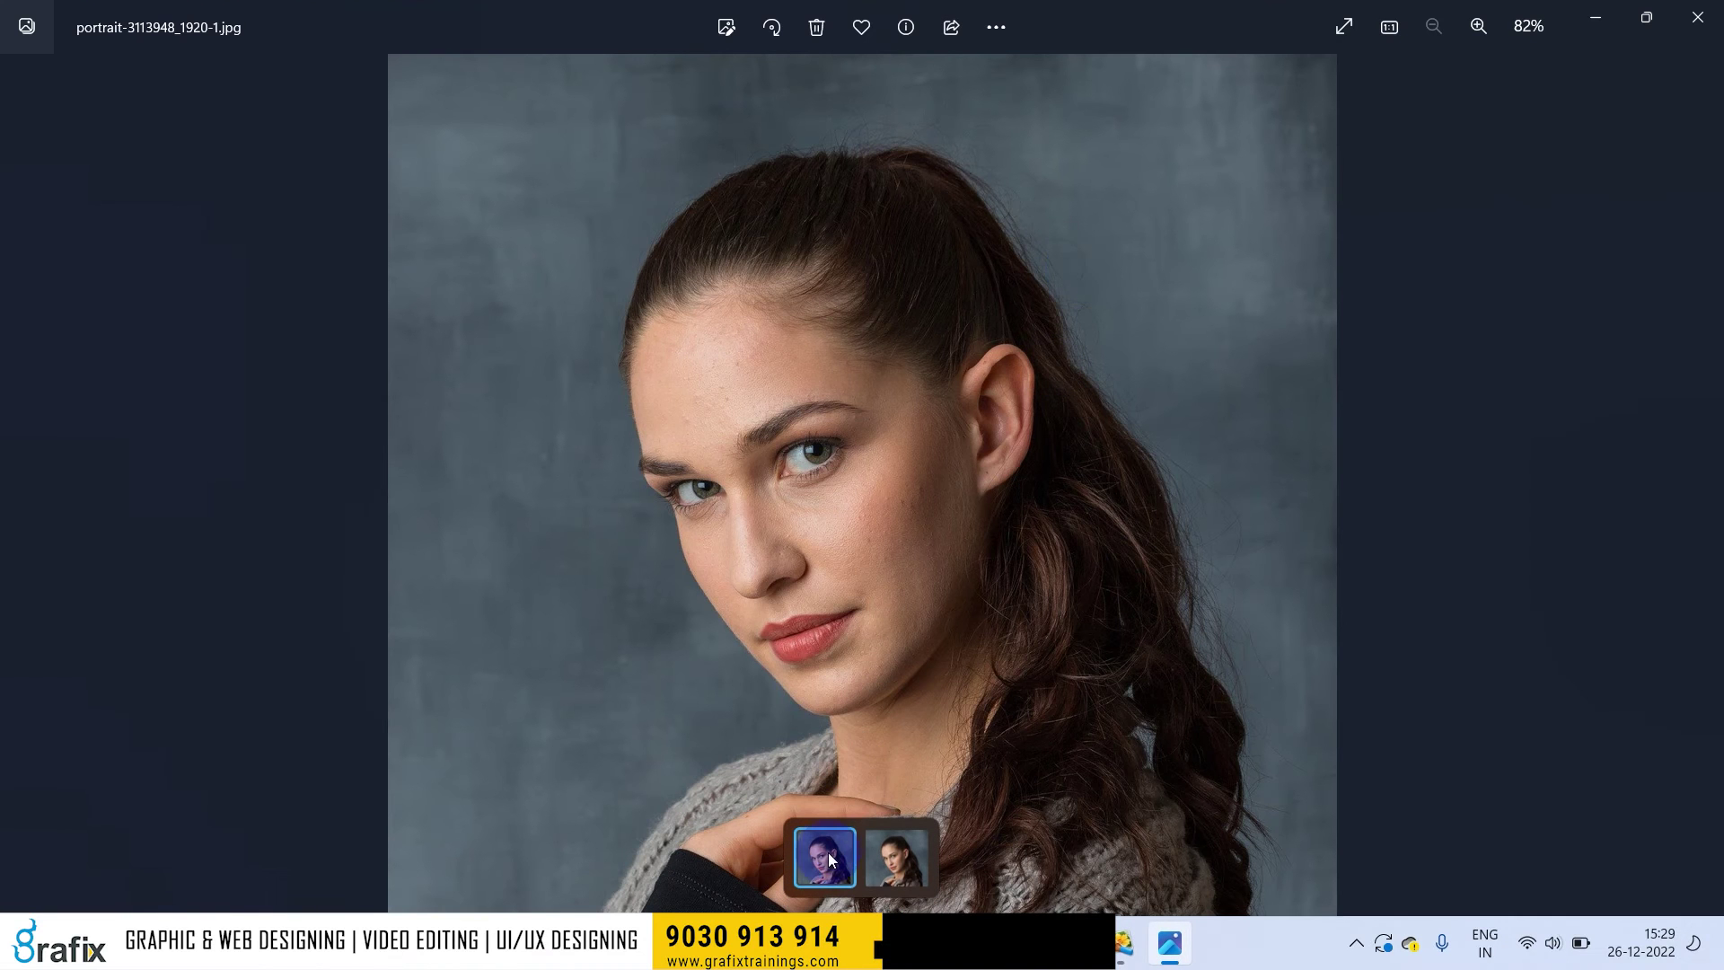
pyautogui.click(909, 846)
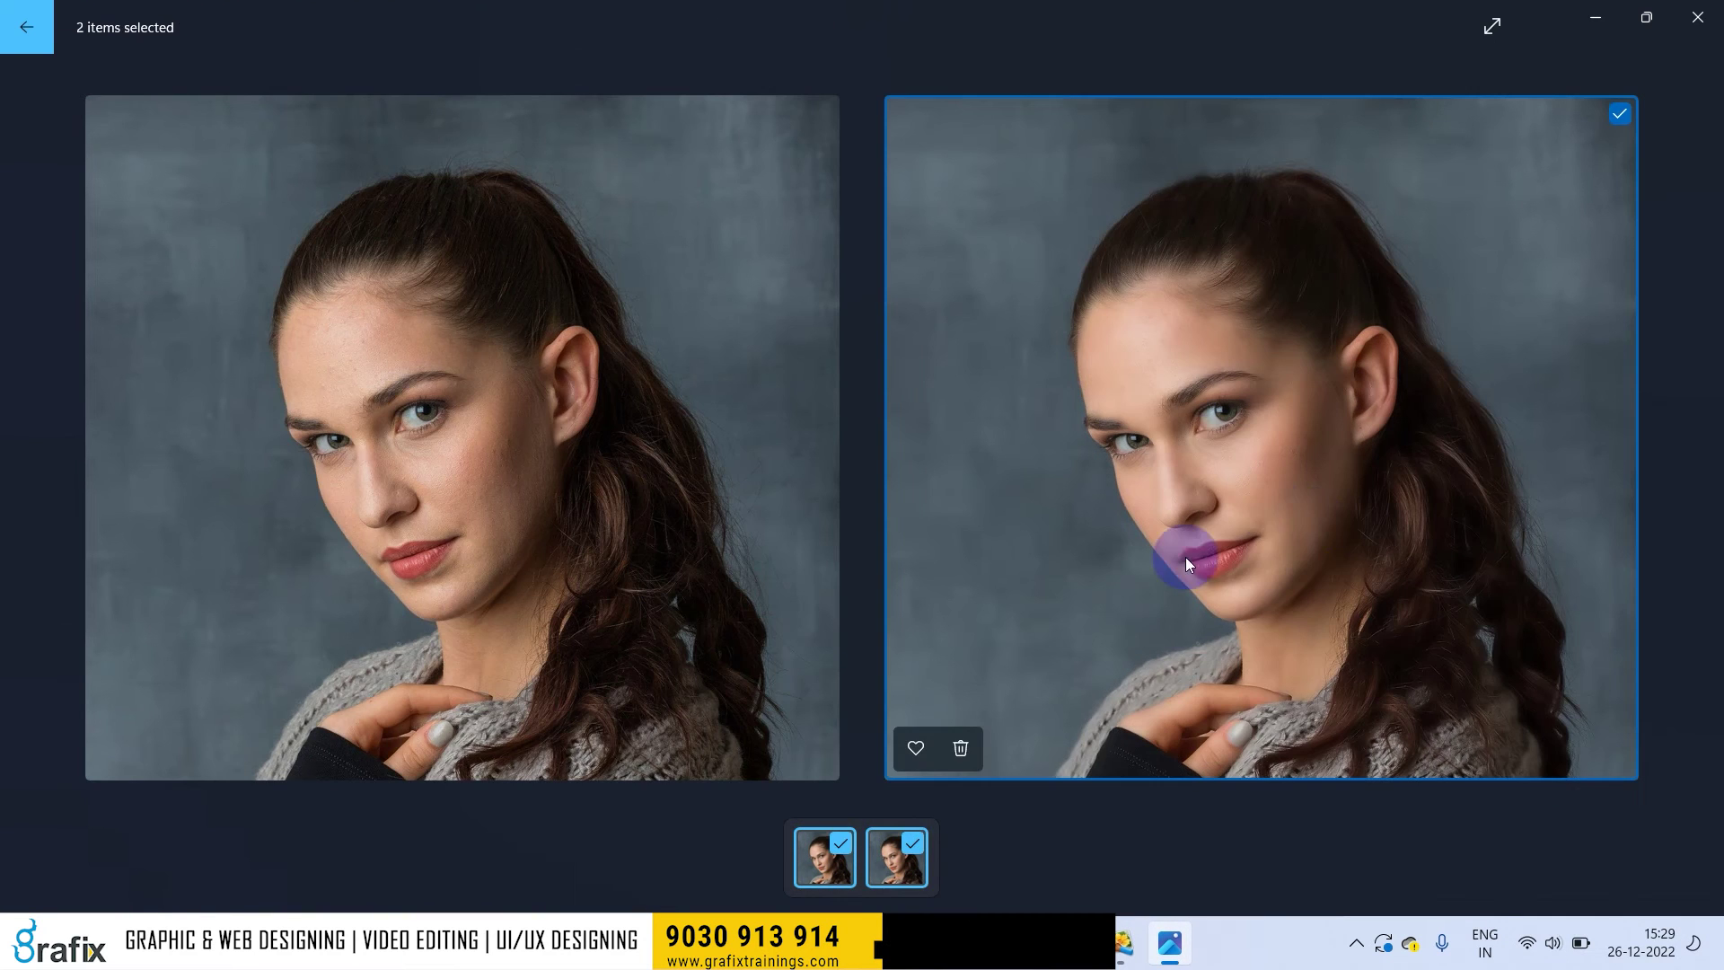
pyautogui.click(1340, 530)
pyautogui.doubleClick(932, 487)
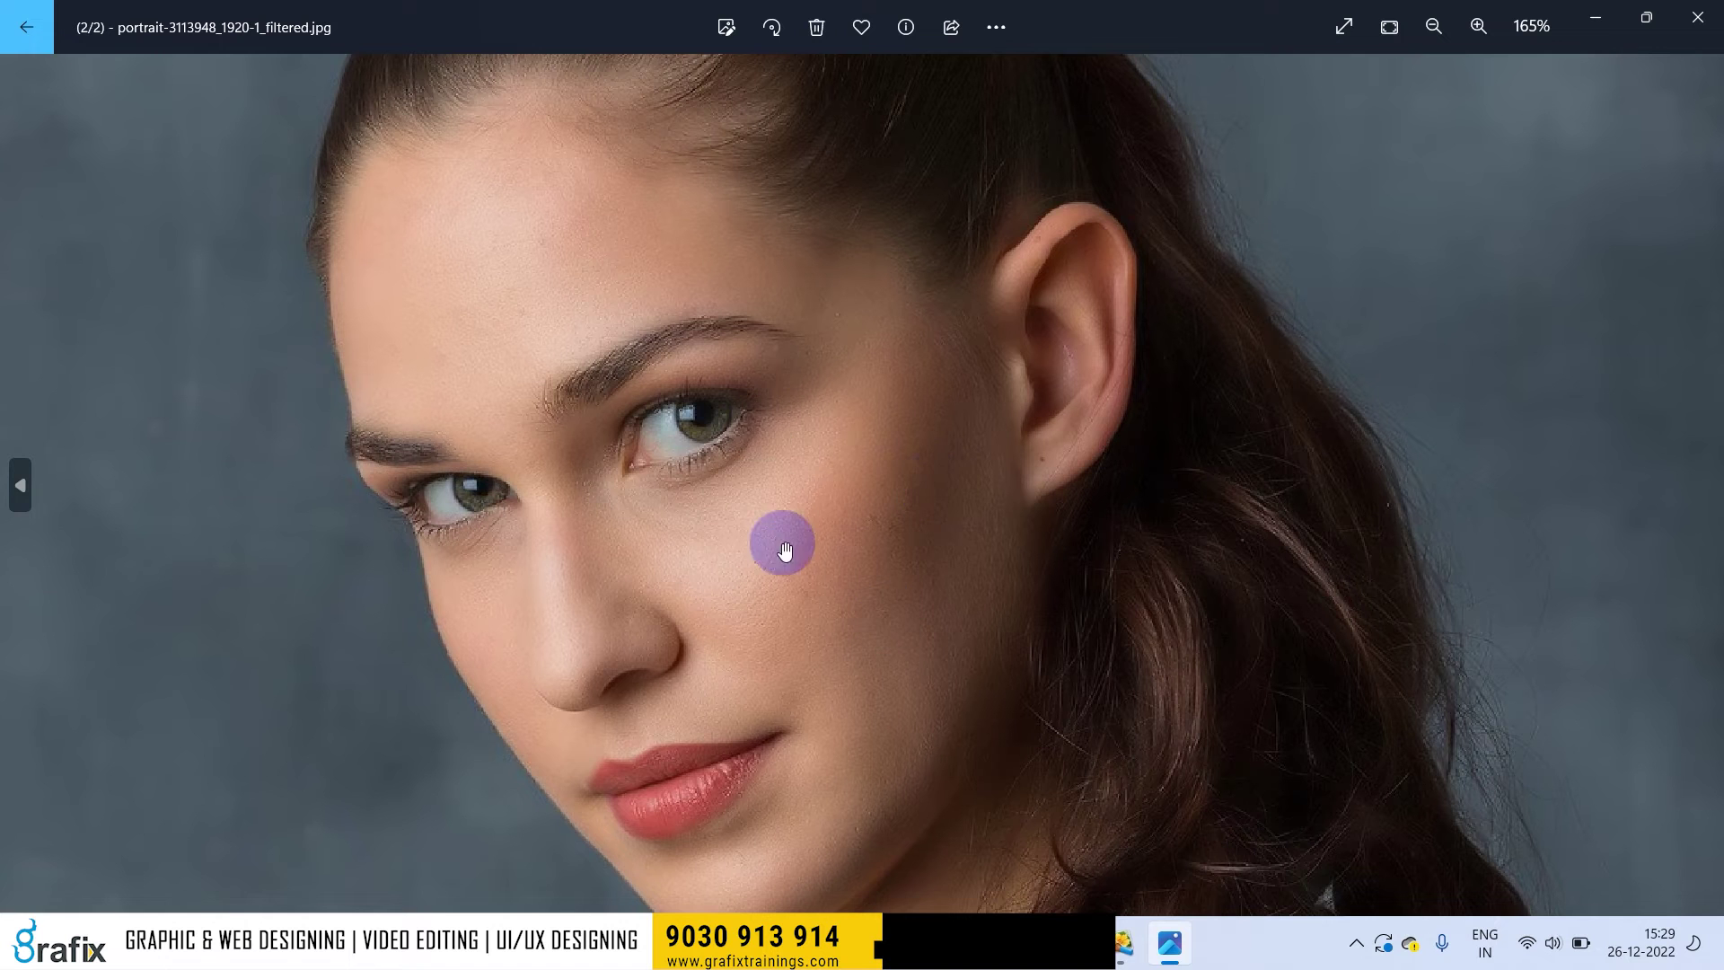
pyautogui.scroll(2, 770, 469)
pyautogui.moveTo(796, 489); pyautogui.dragTo(1053, 560)
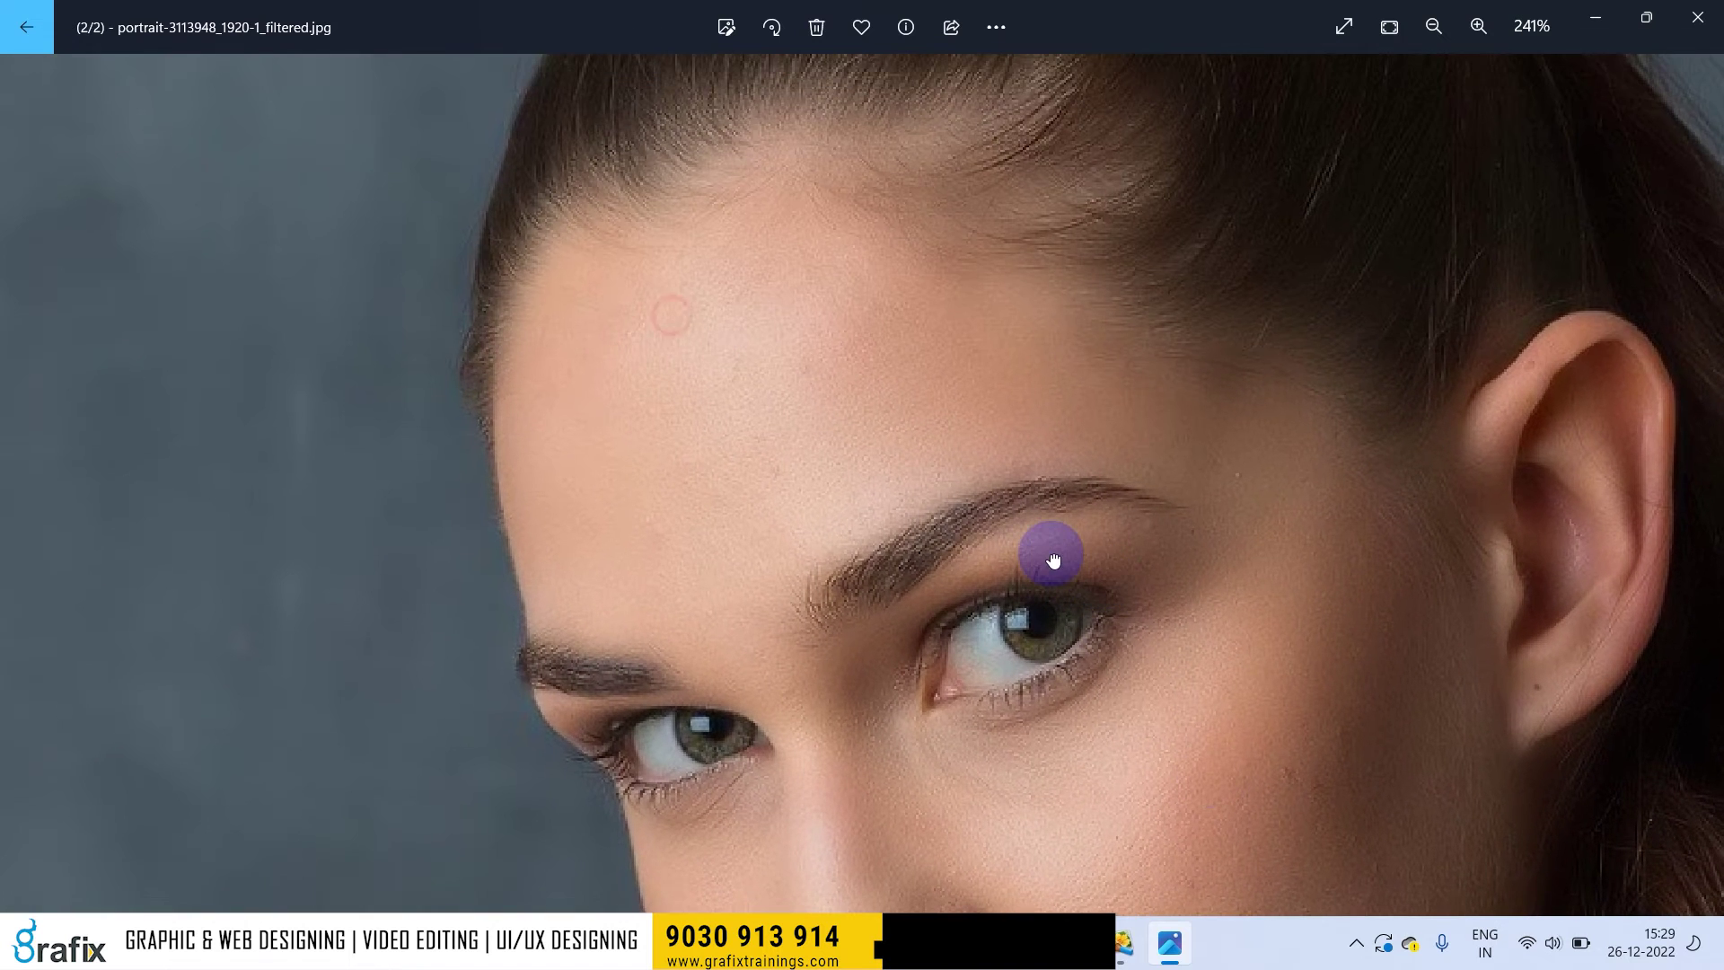
pyautogui.moveTo(1178, 473); pyautogui.dragTo(1179, 521)
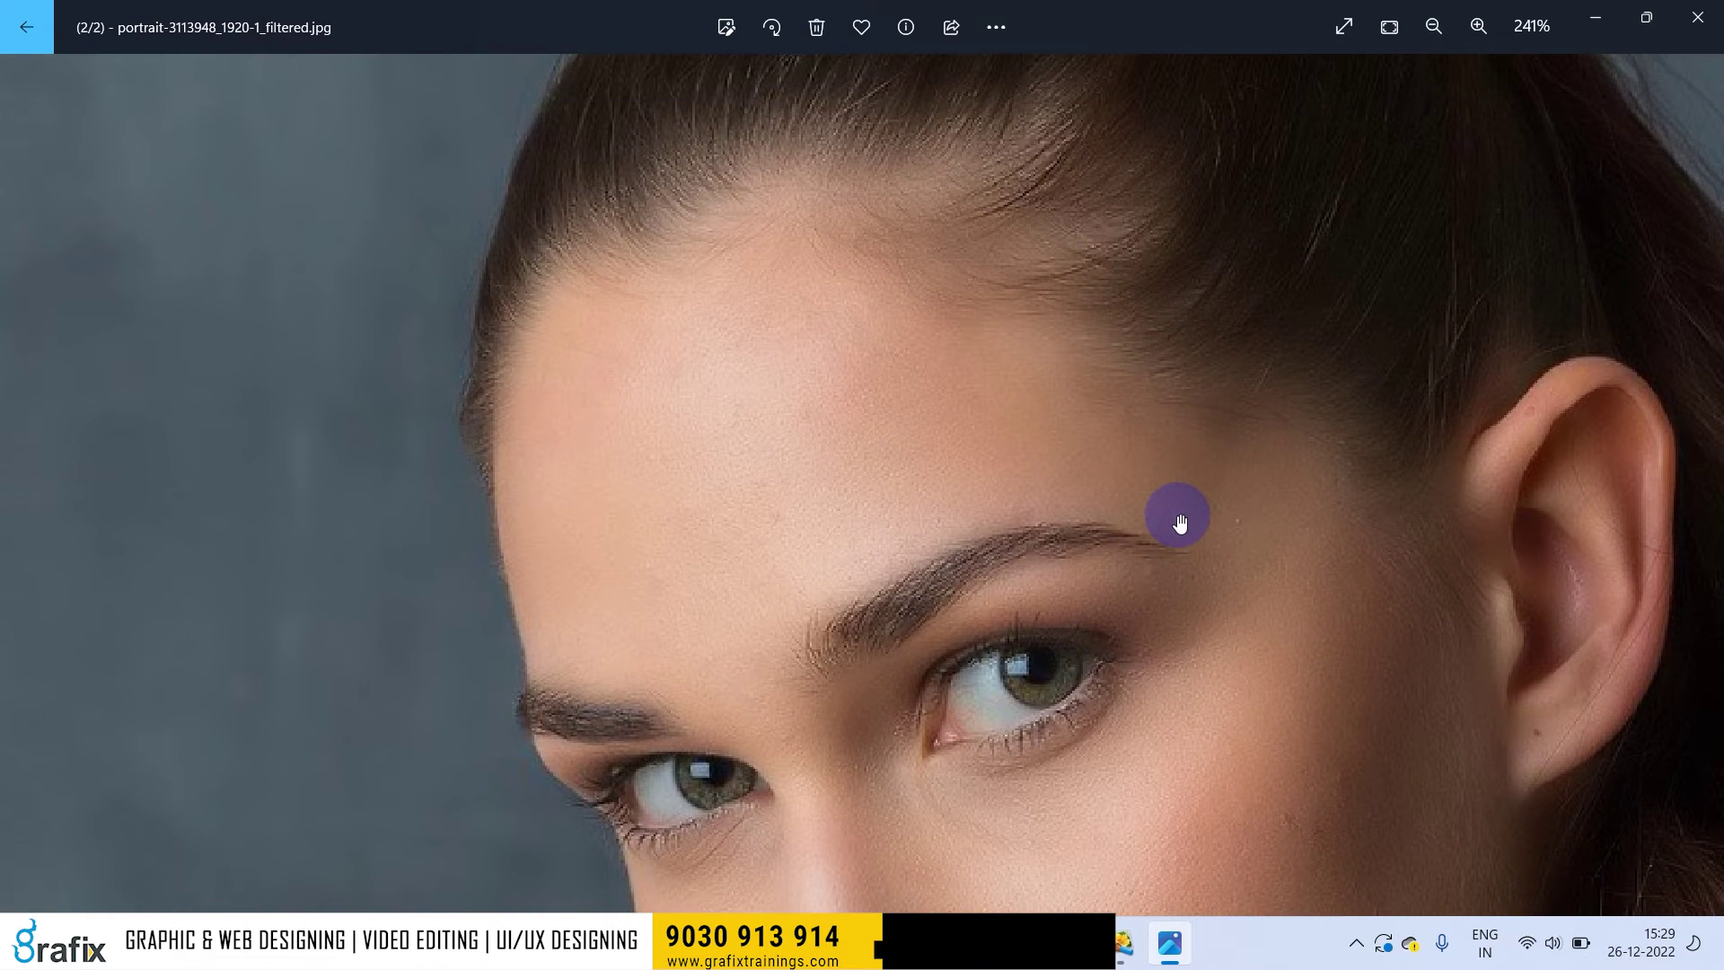
pyautogui.scroll(-4, 1128, 628)
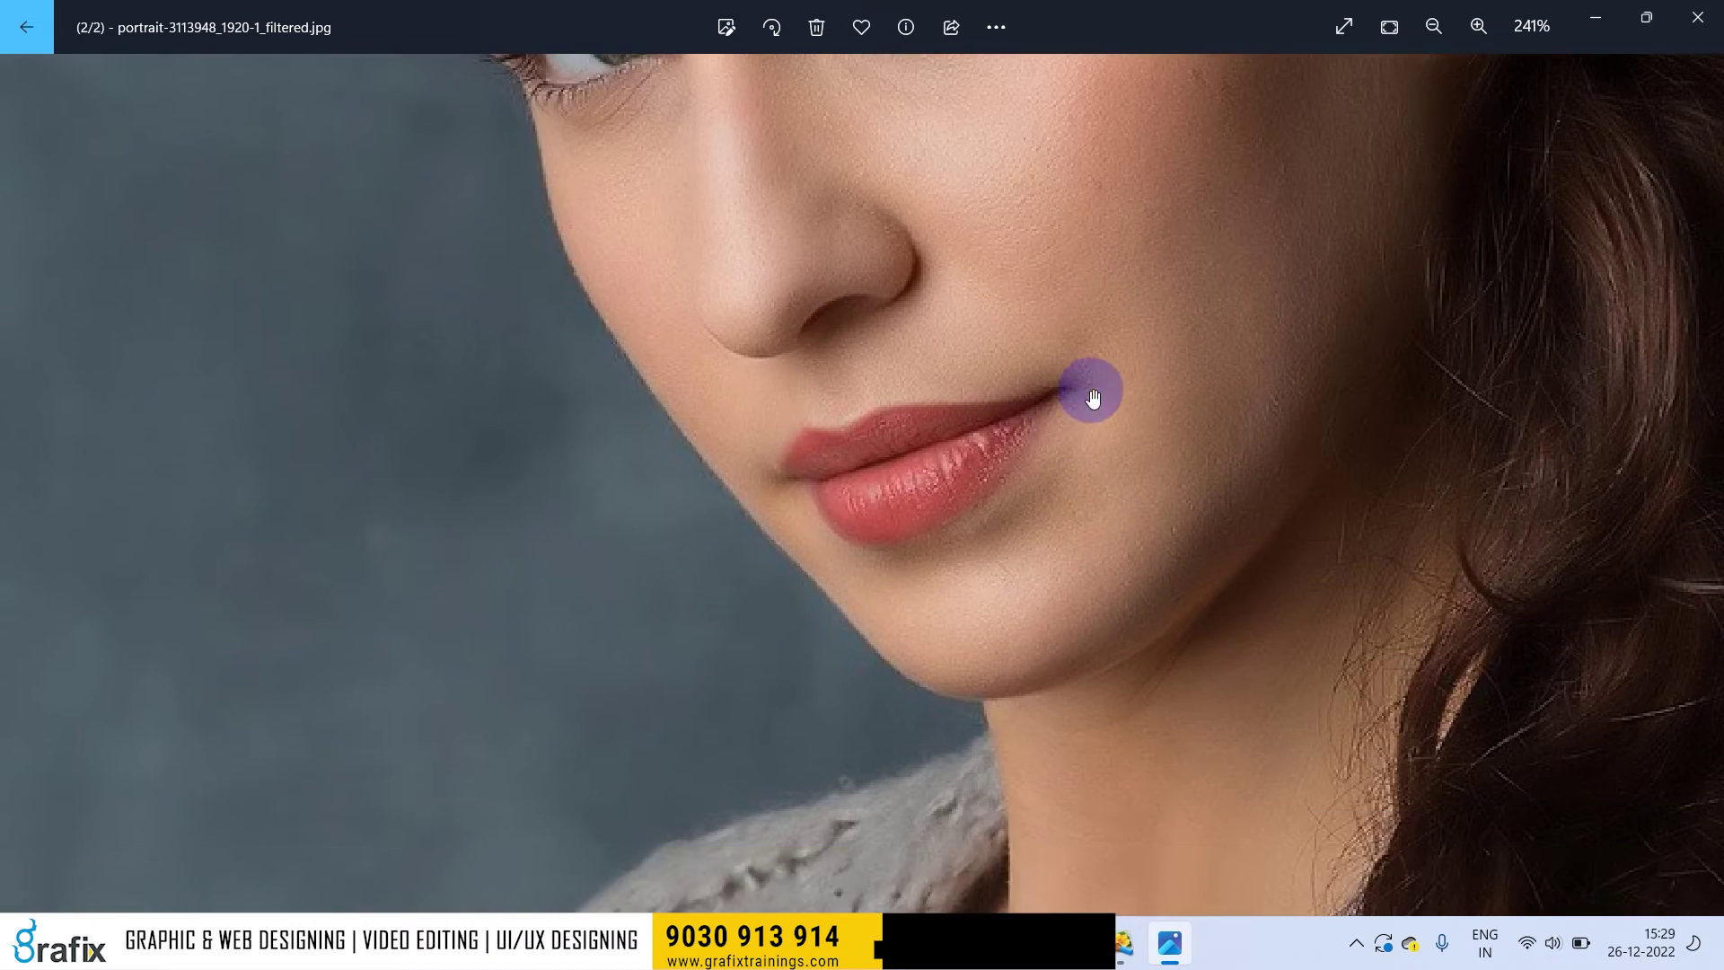
pyautogui.scroll(1, 1092, 395)
pyautogui.click(1698, 18)
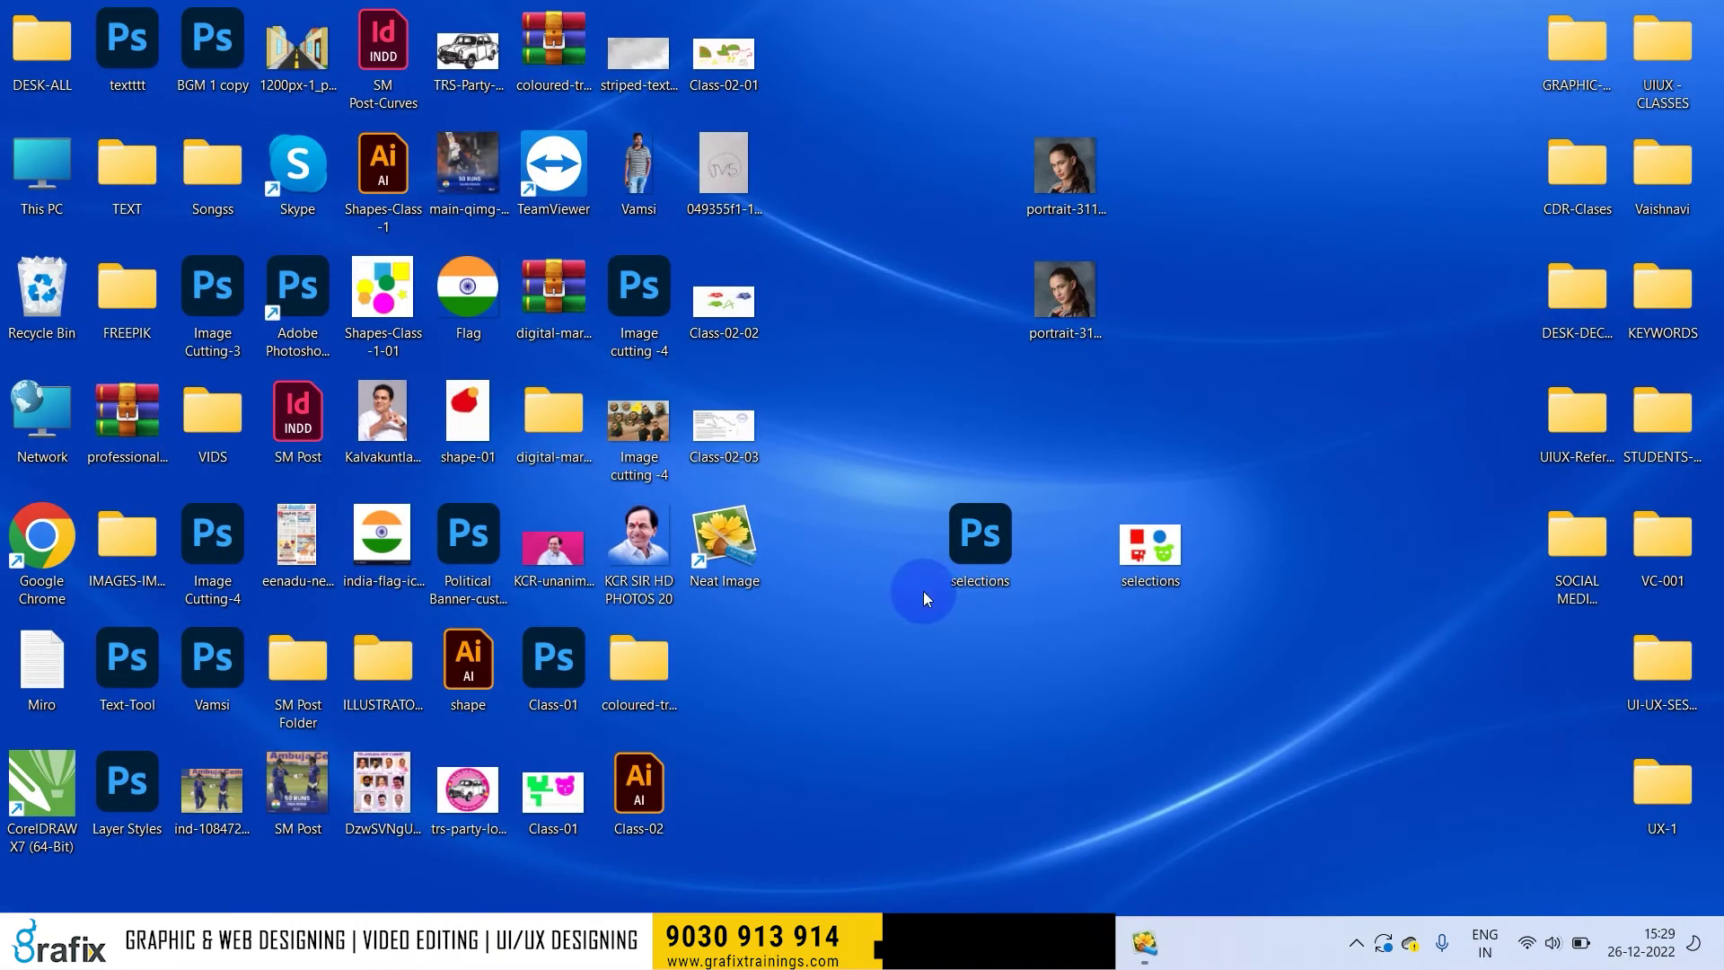
# Step: Reopen the portraits from the desktop and view the unfiltered and filtered versions side by side again
pyautogui.doubleClick(1075, 293)
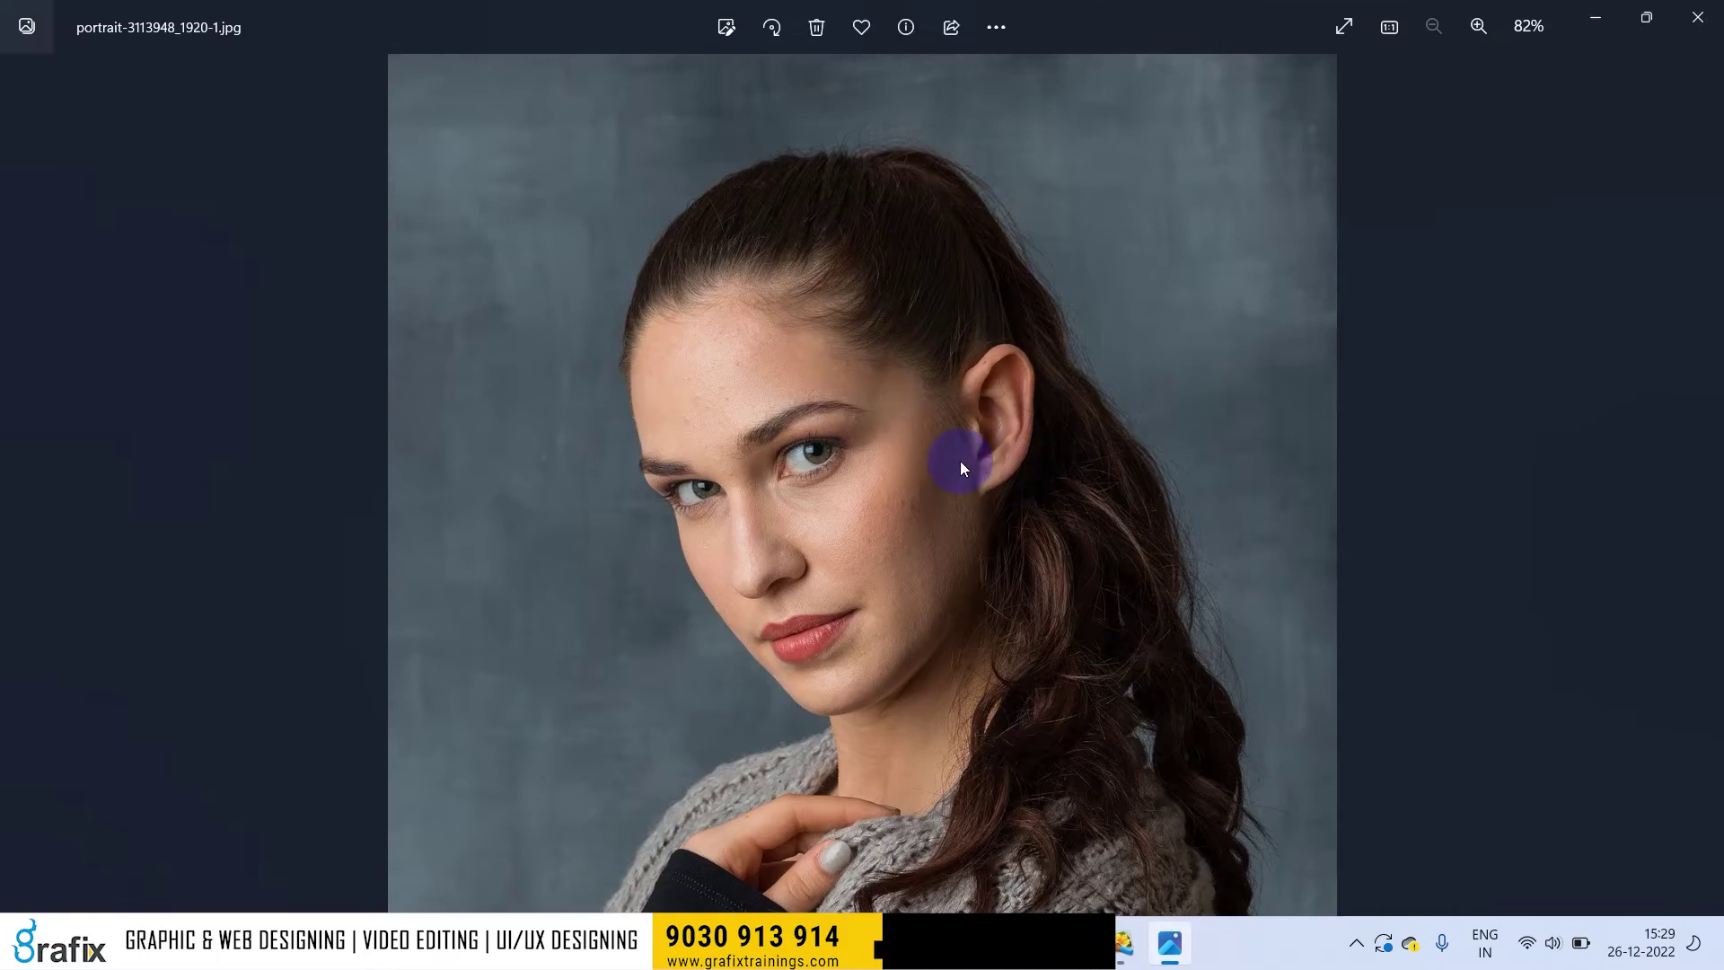
pyautogui.press('Escape')
pyautogui.doubleClick(1066, 155)
pyautogui.moveTo(901, 779)
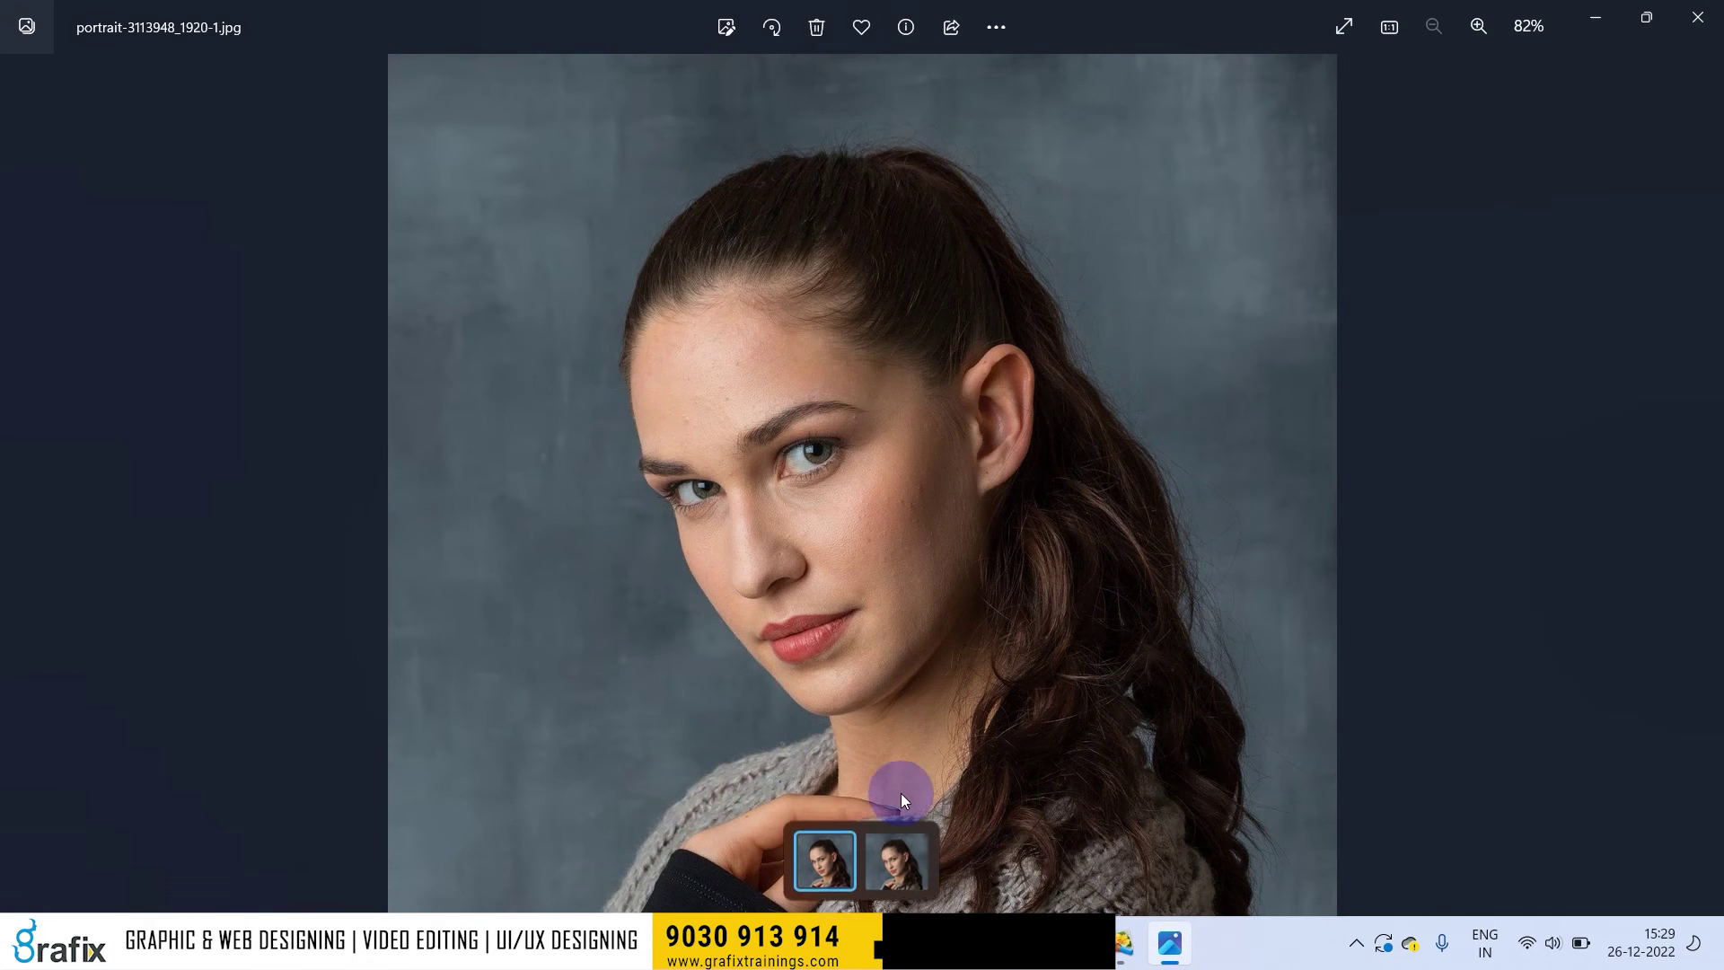
pyautogui.click(914, 845)
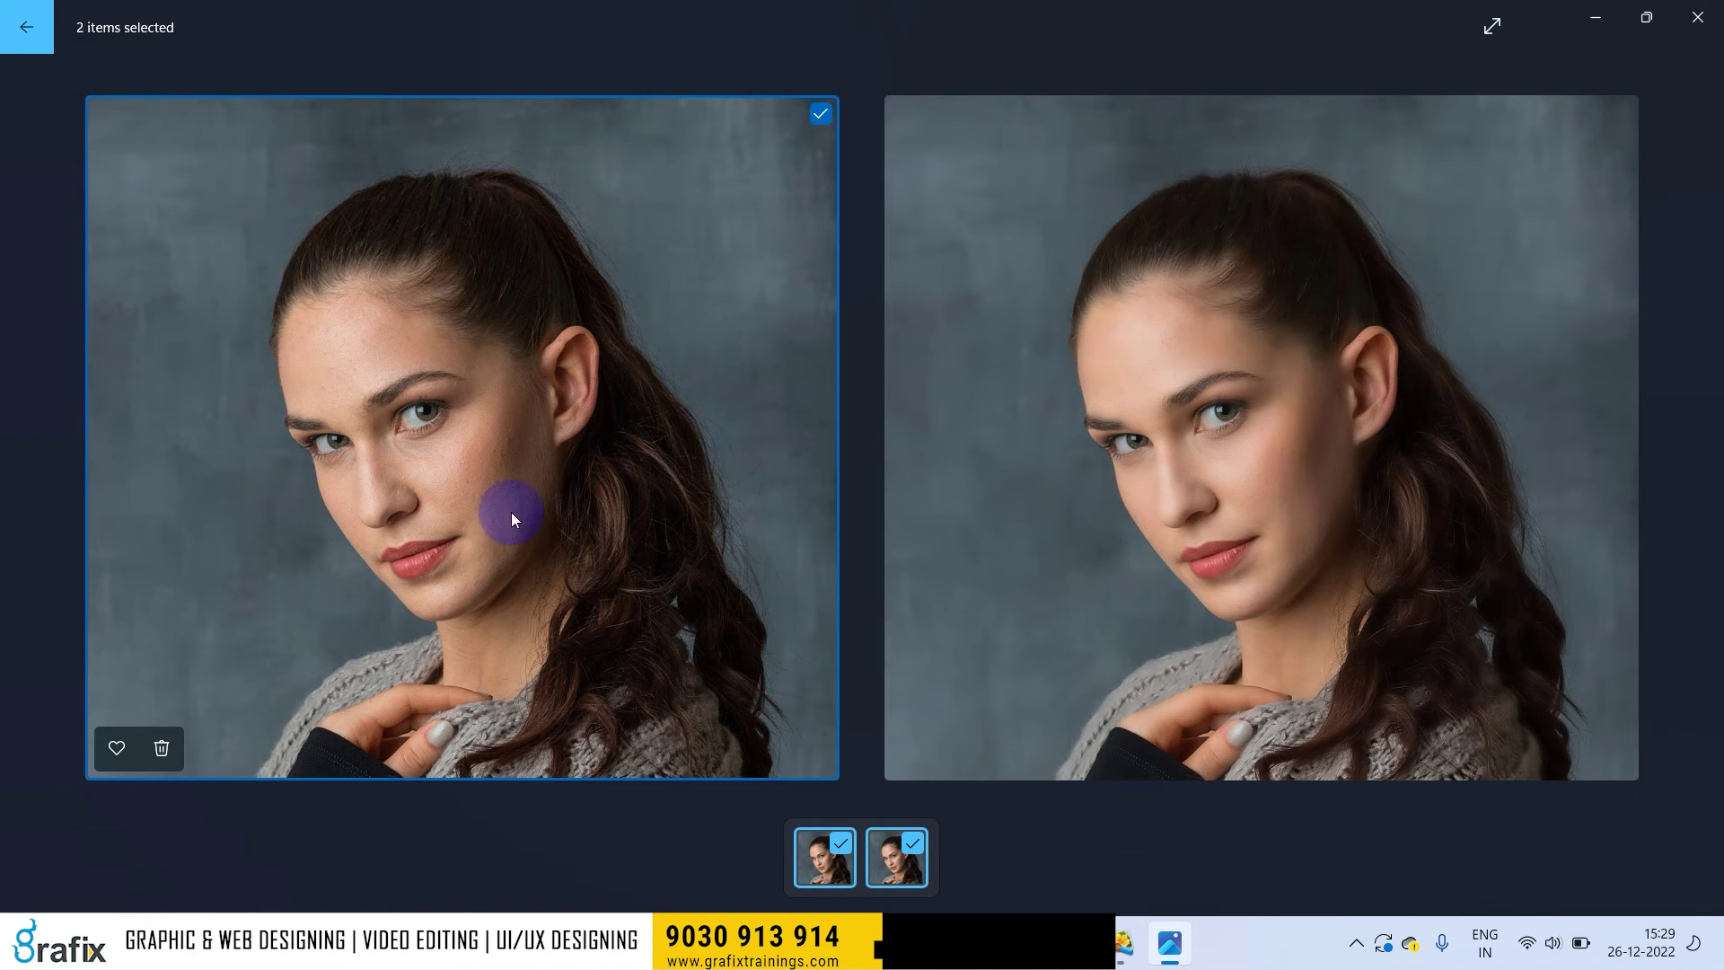
pyautogui.click(1700, 16)
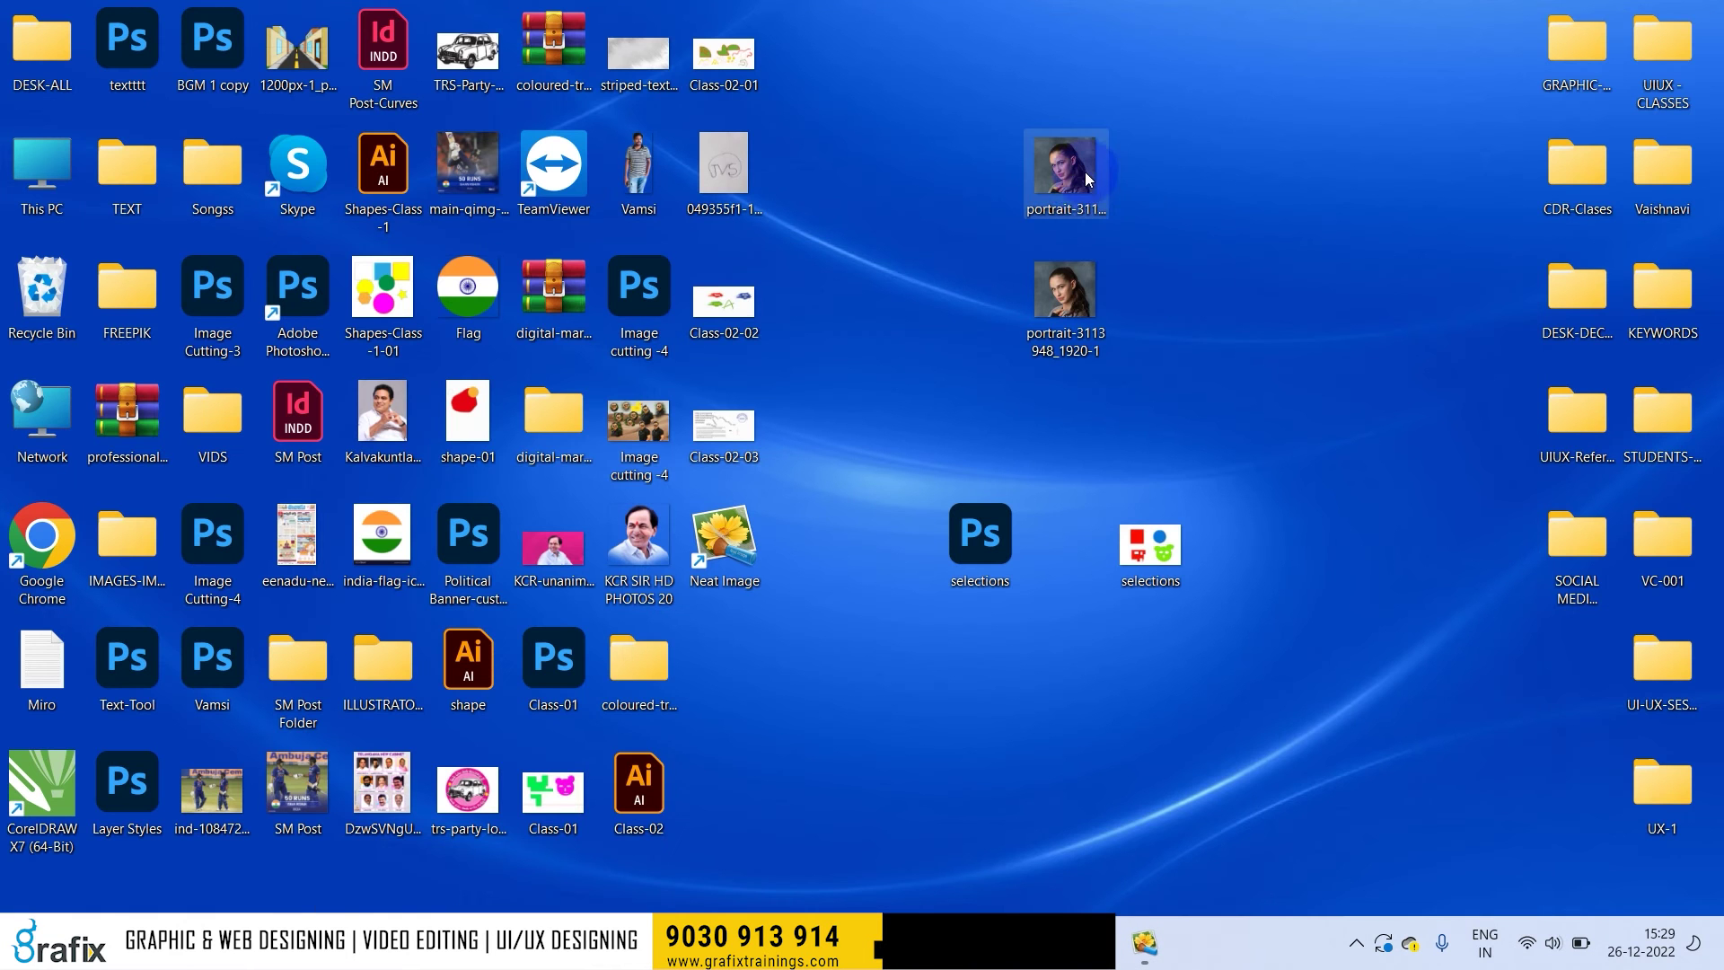
# Step: Open portrait-3113948_1920-1_filtered.jpg from the desktop in Photoshop and inspect the face close up
pyautogui.click(1067, 185)
pyautogui.hotkey('alt', 'Tab')
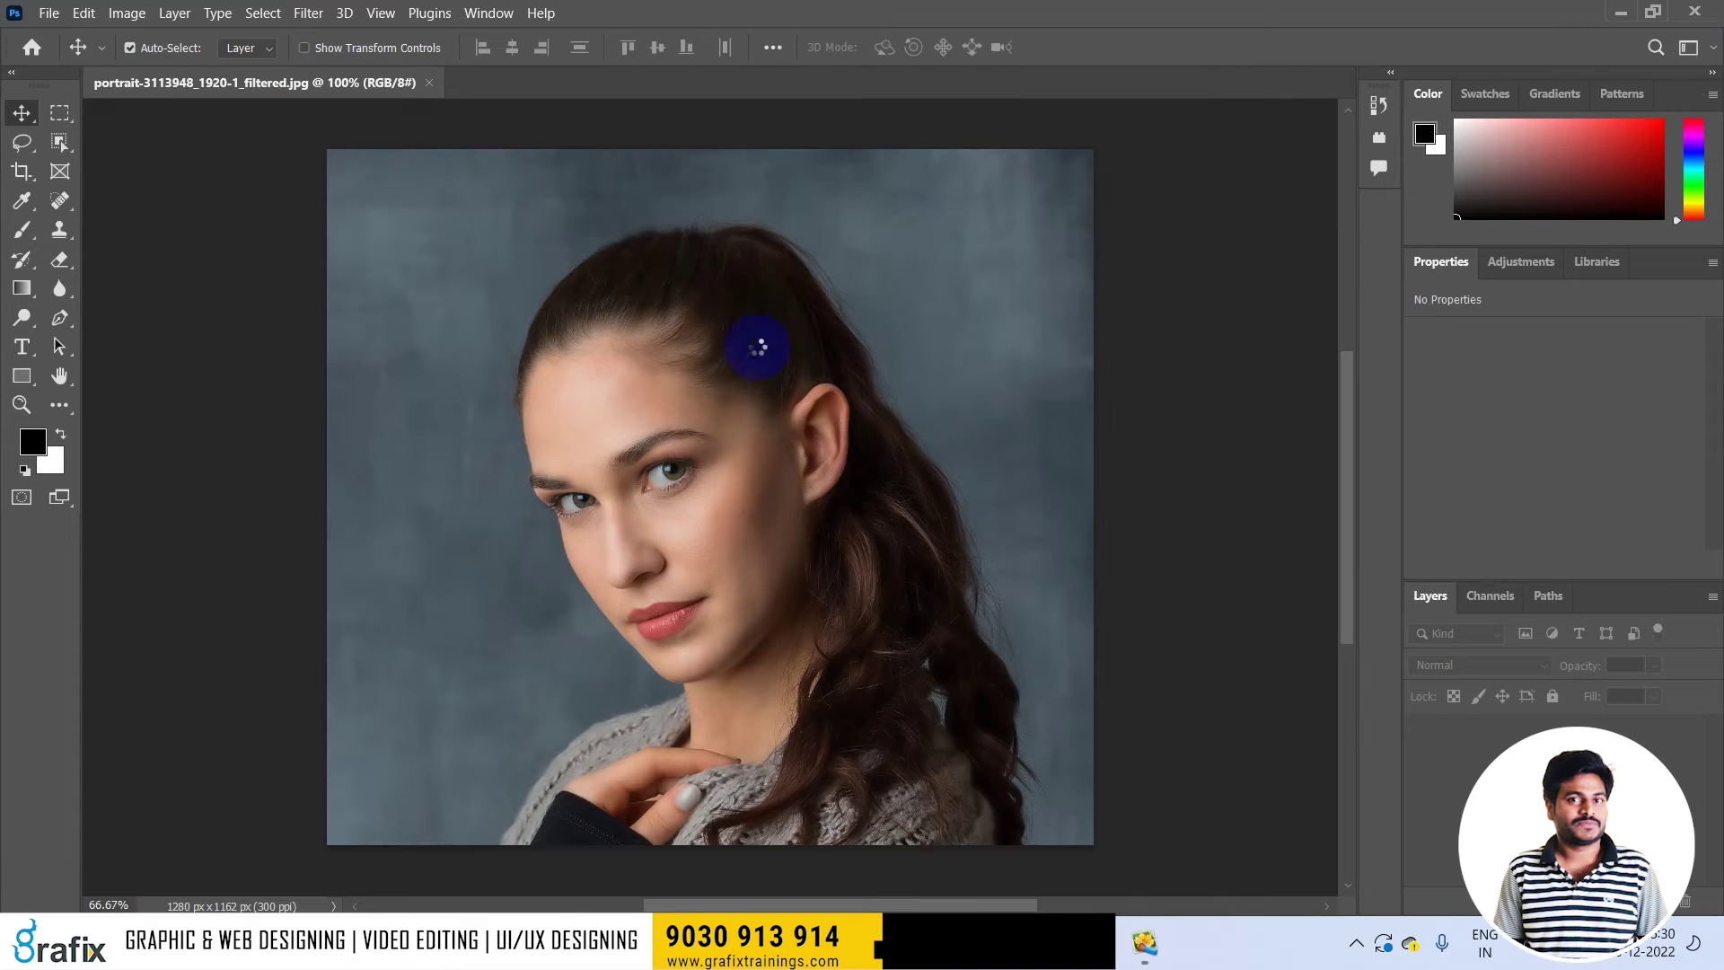
pyautogui.click(678, 460)
pyautogui.keyDown('ctrl'); pyautogui.click(678, 461); pyautogui.keyUp('ctrl')
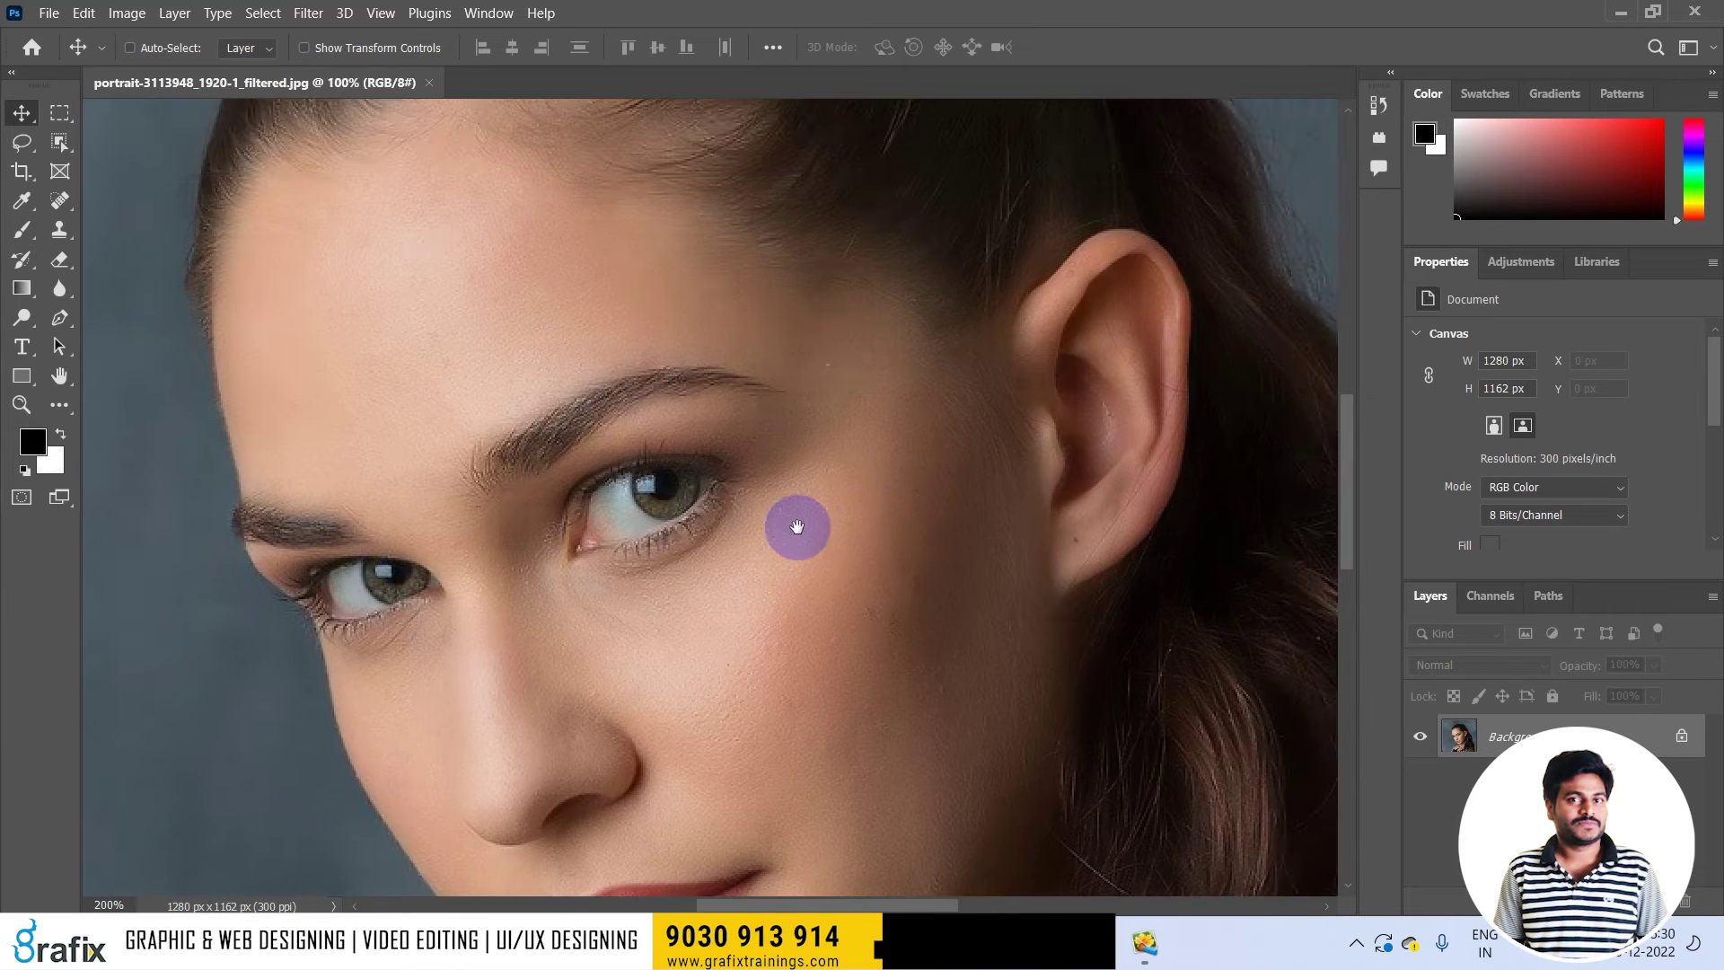
pyautogui.moveTo(887, 549); pyautogui.dragTo(941, 443)
pyautogui.keyDown('ctrl'); pyautogui.moveTo(1022, 578); pyautogui.dragTo(983, 557); pyautogui.keyUp('ctrl')
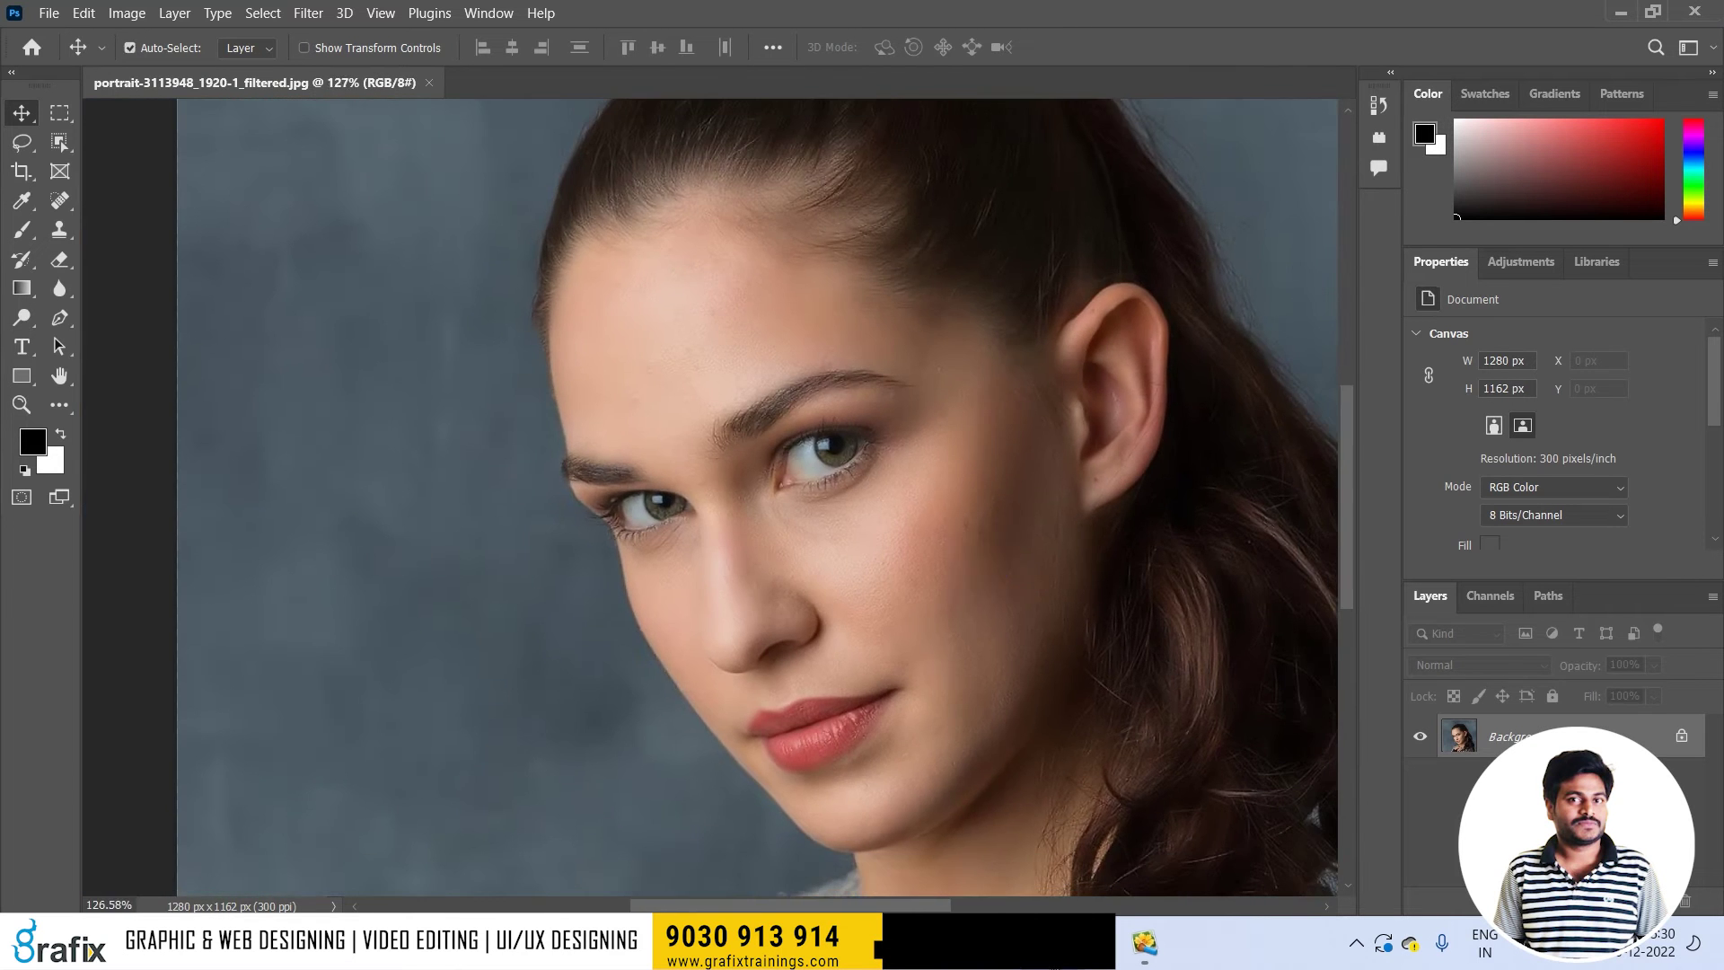
pyautogui.scroll(-5, 525, 571)
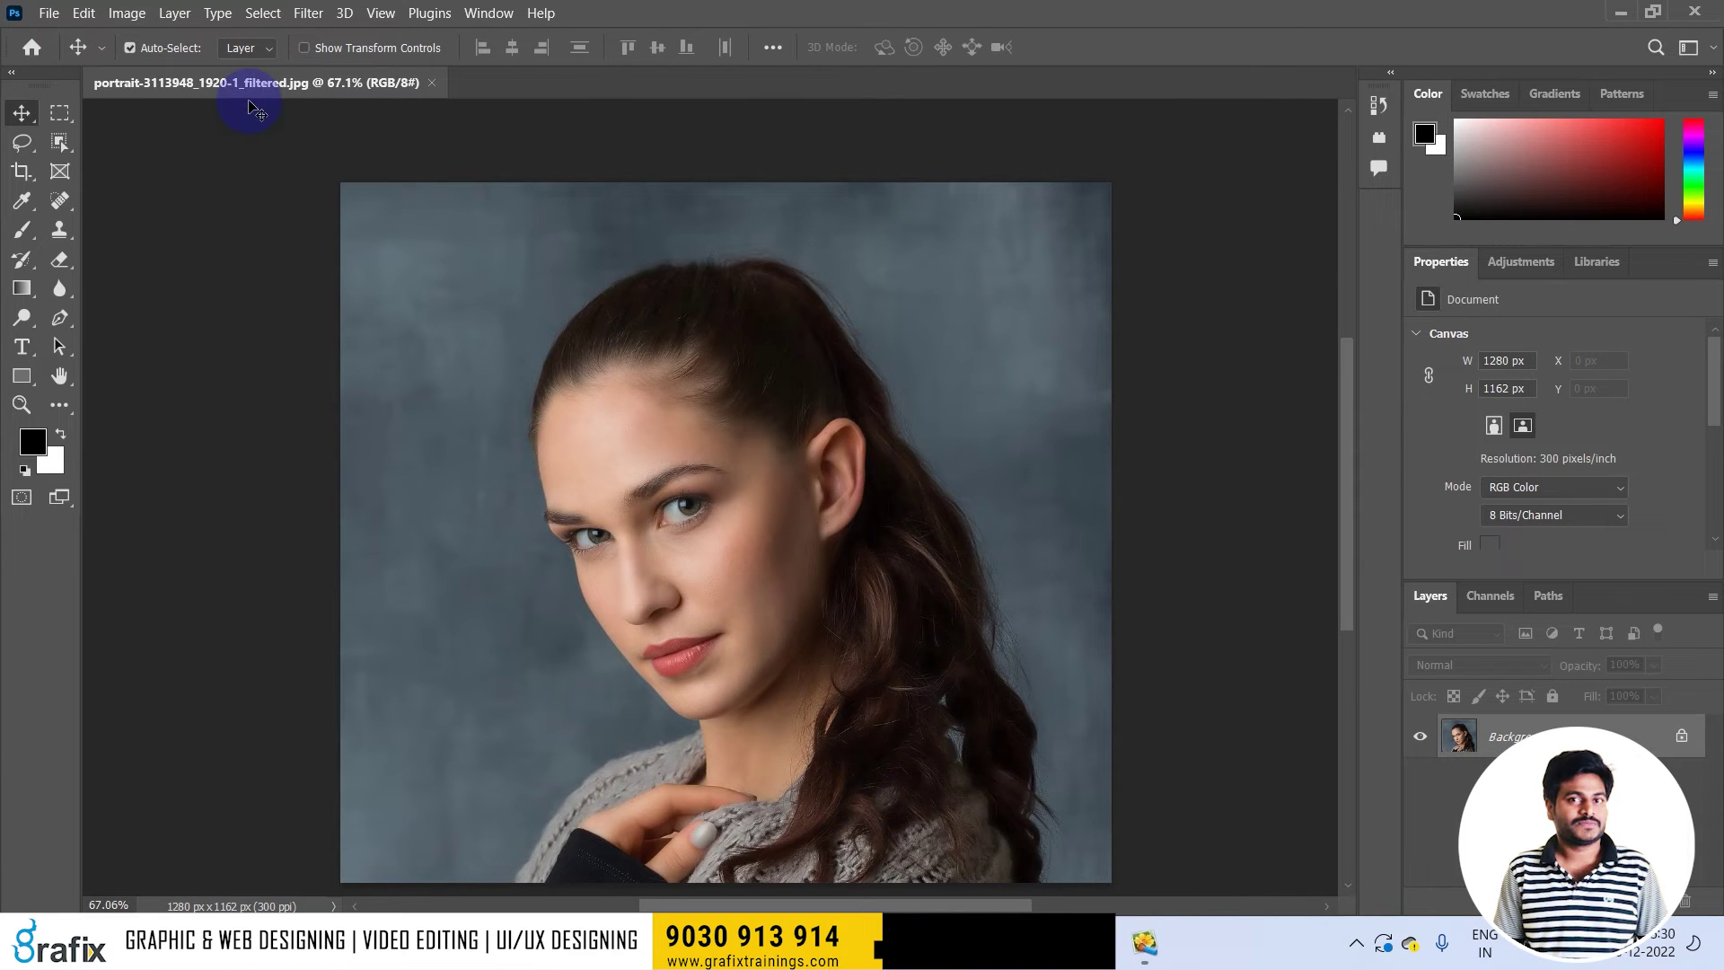
# Step: Select the woman with Select Subject and feather the selection by 0.5 pixels
pyautogui.hotkey('alt', 's')
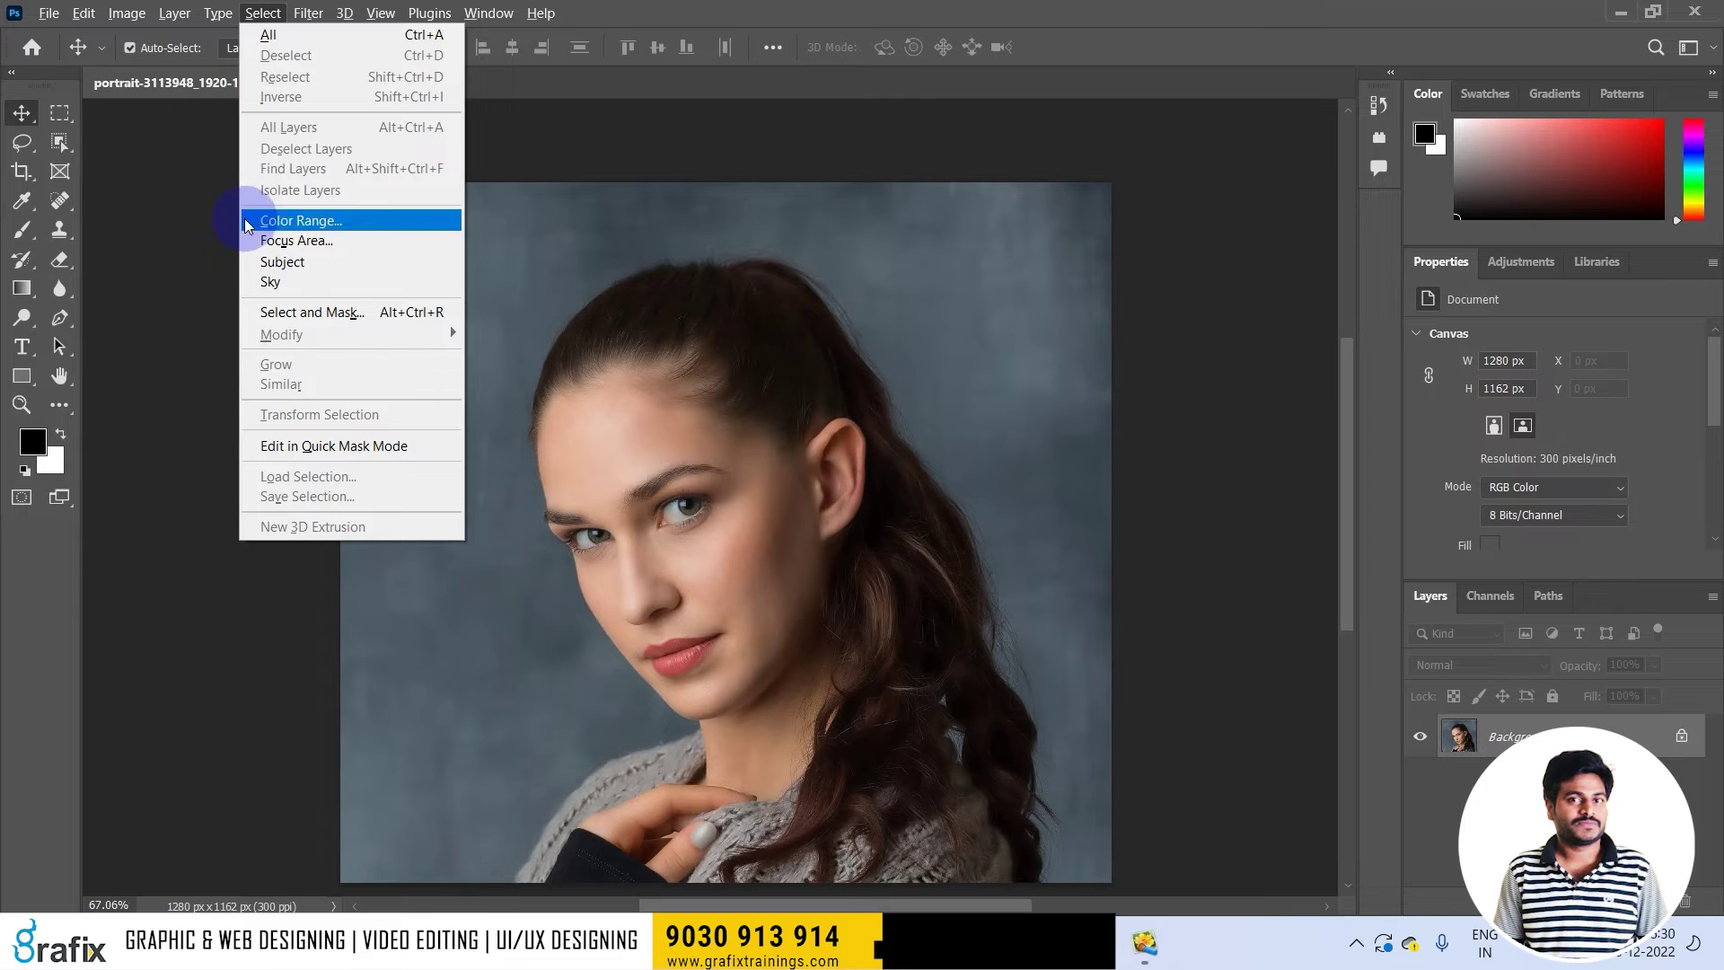
pyautogui.click(286, 273)
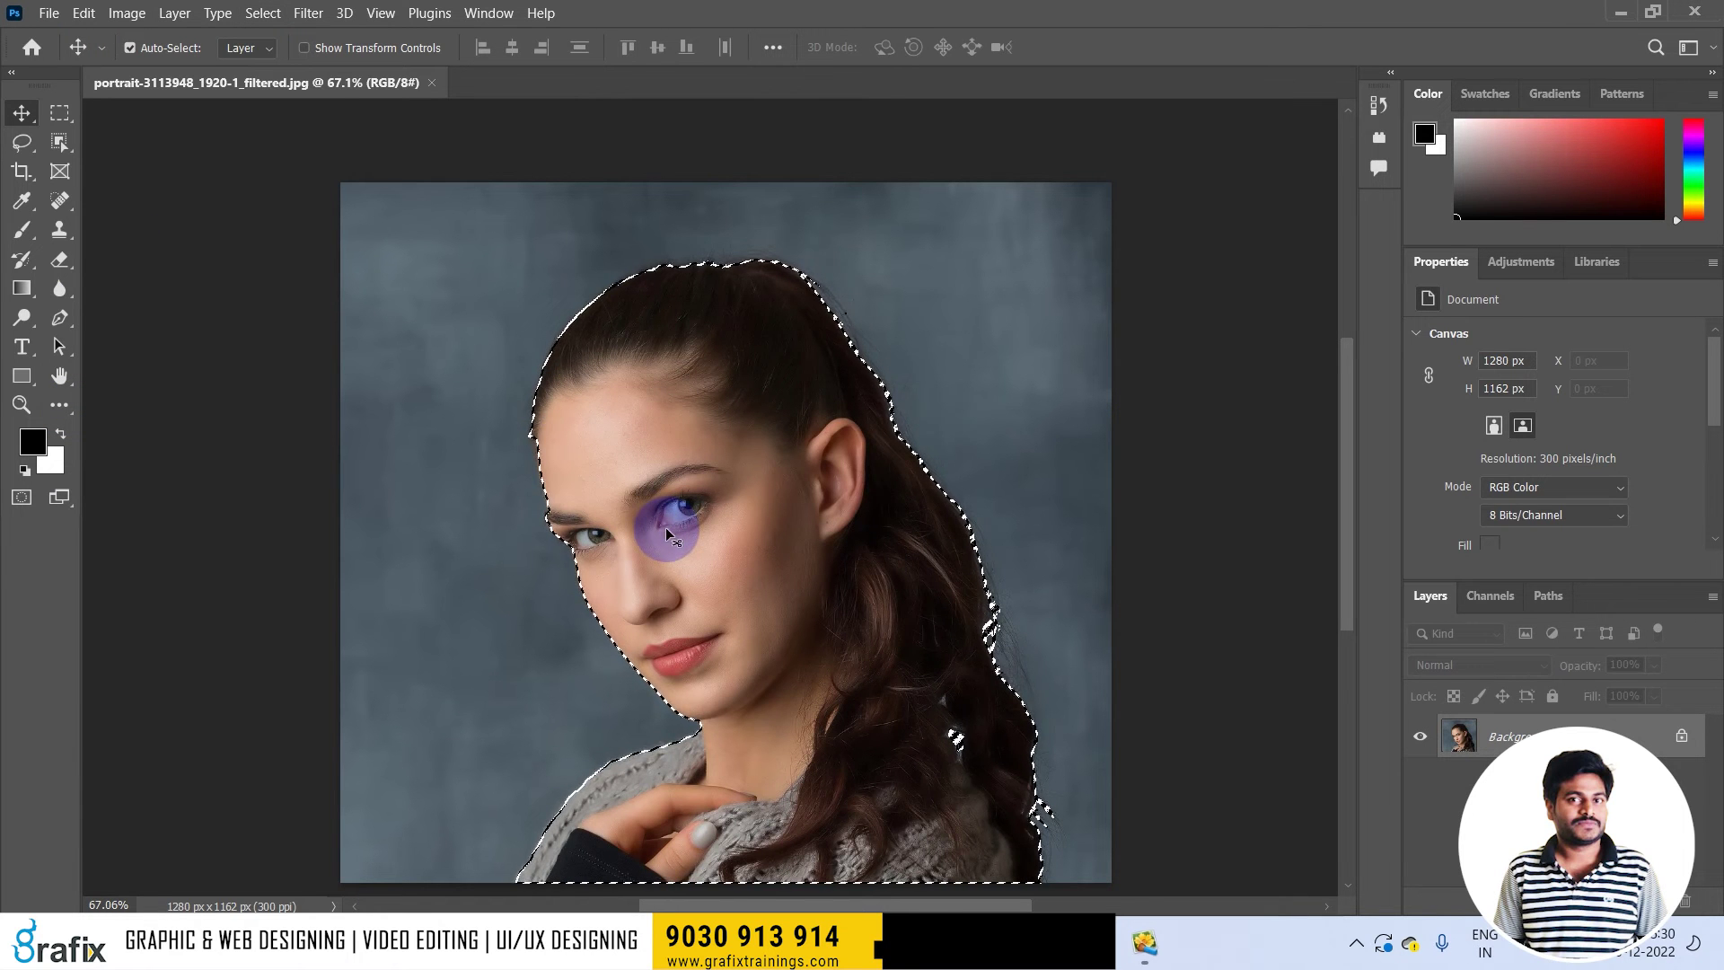
pyautogui.hotkey('shift', 'F6')
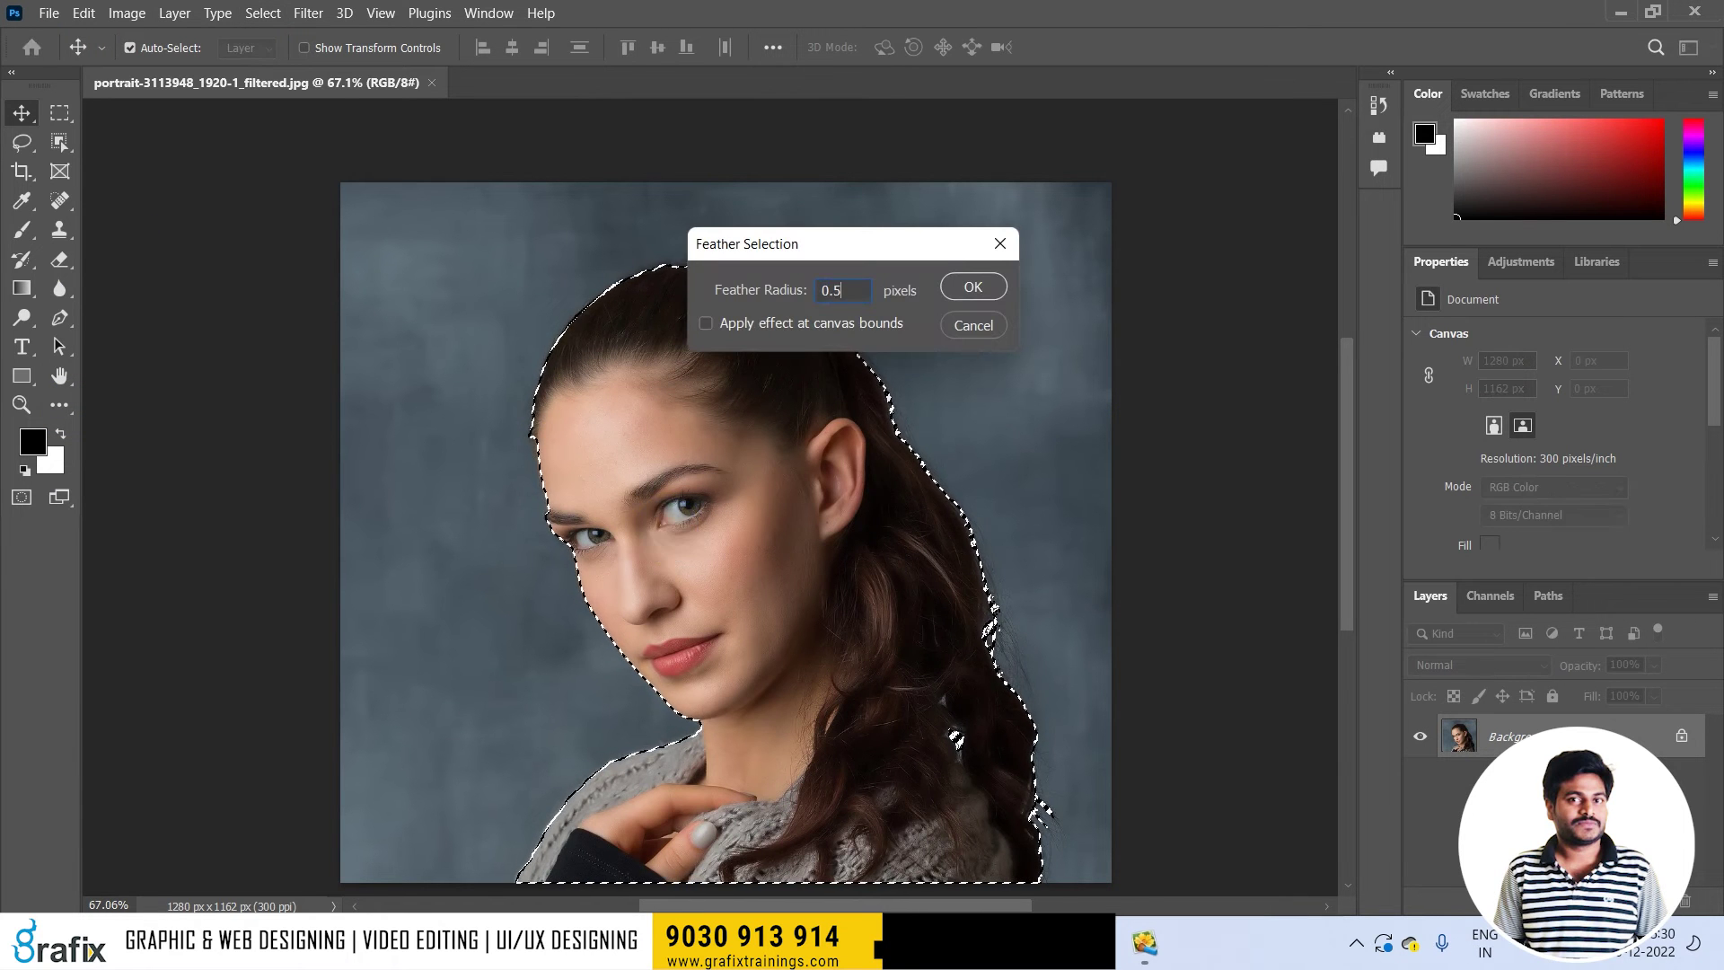
pyautogui.press('BackSpace')
pyautogui.press('BackSpace')
pyautogui.press('BackSpace')
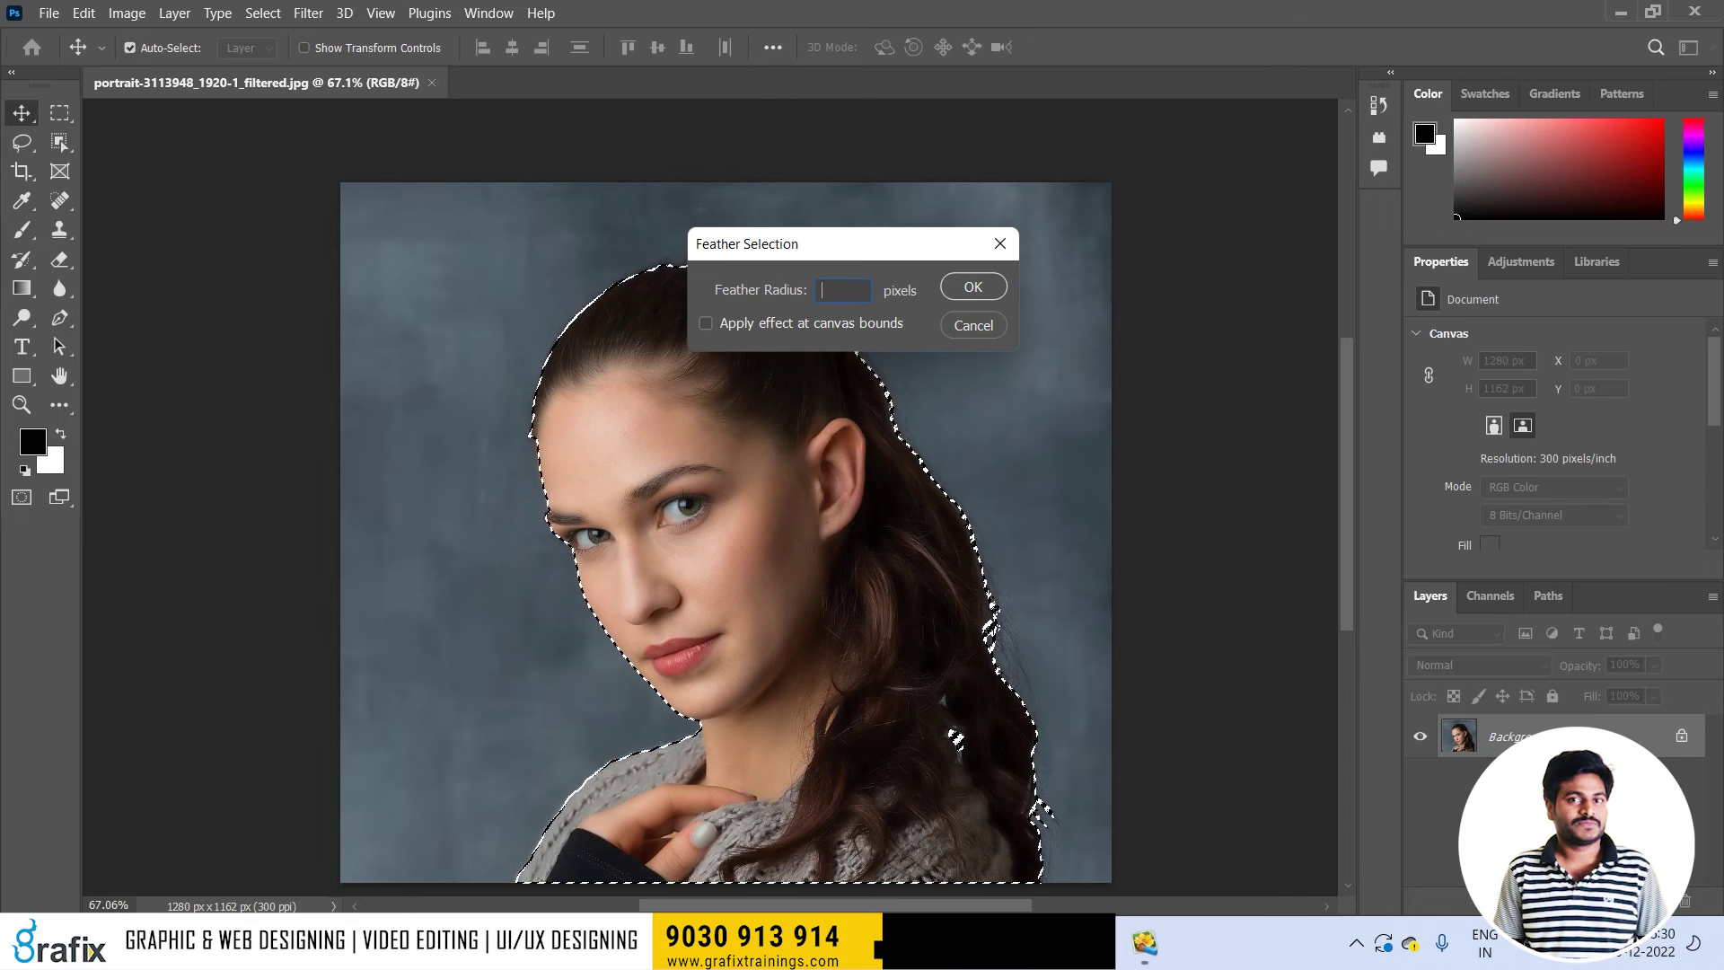
pyautogui.write('0.5')
pyautogui.press('Return')
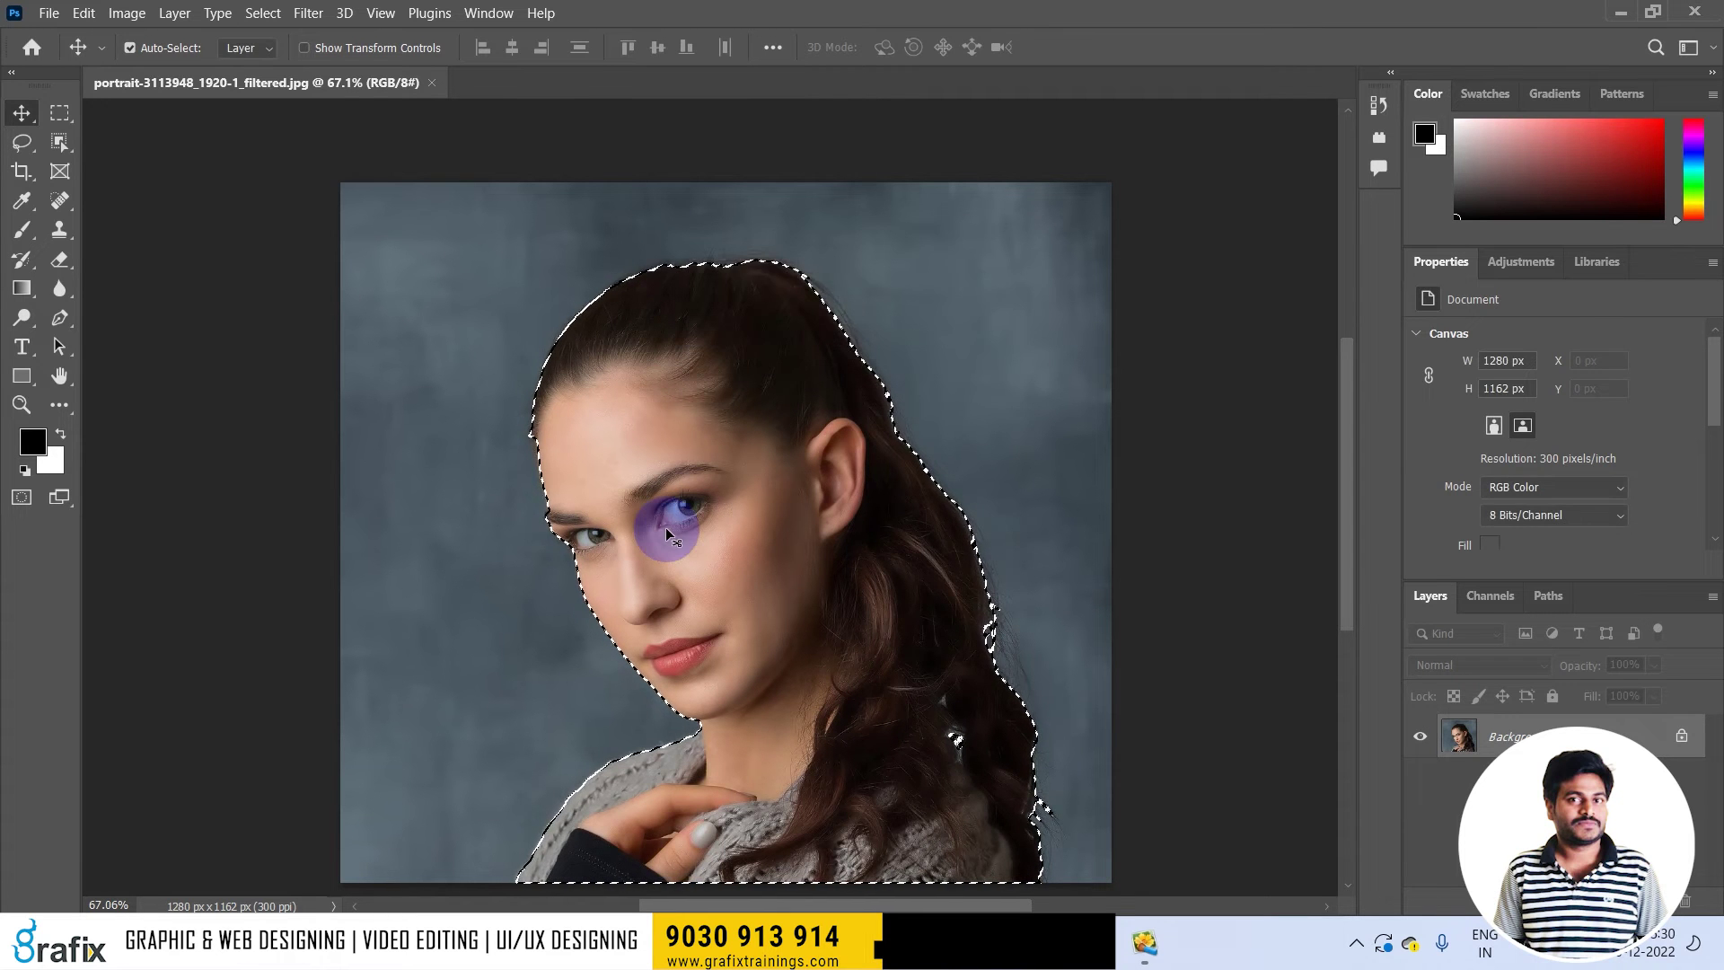
# Step: Copy the selected woman to a new layer and check the cutout by hiding and showing the Background layer
pyautogui.hotkey('ctrl', 'j')
pyautogui.click(1436, 790)
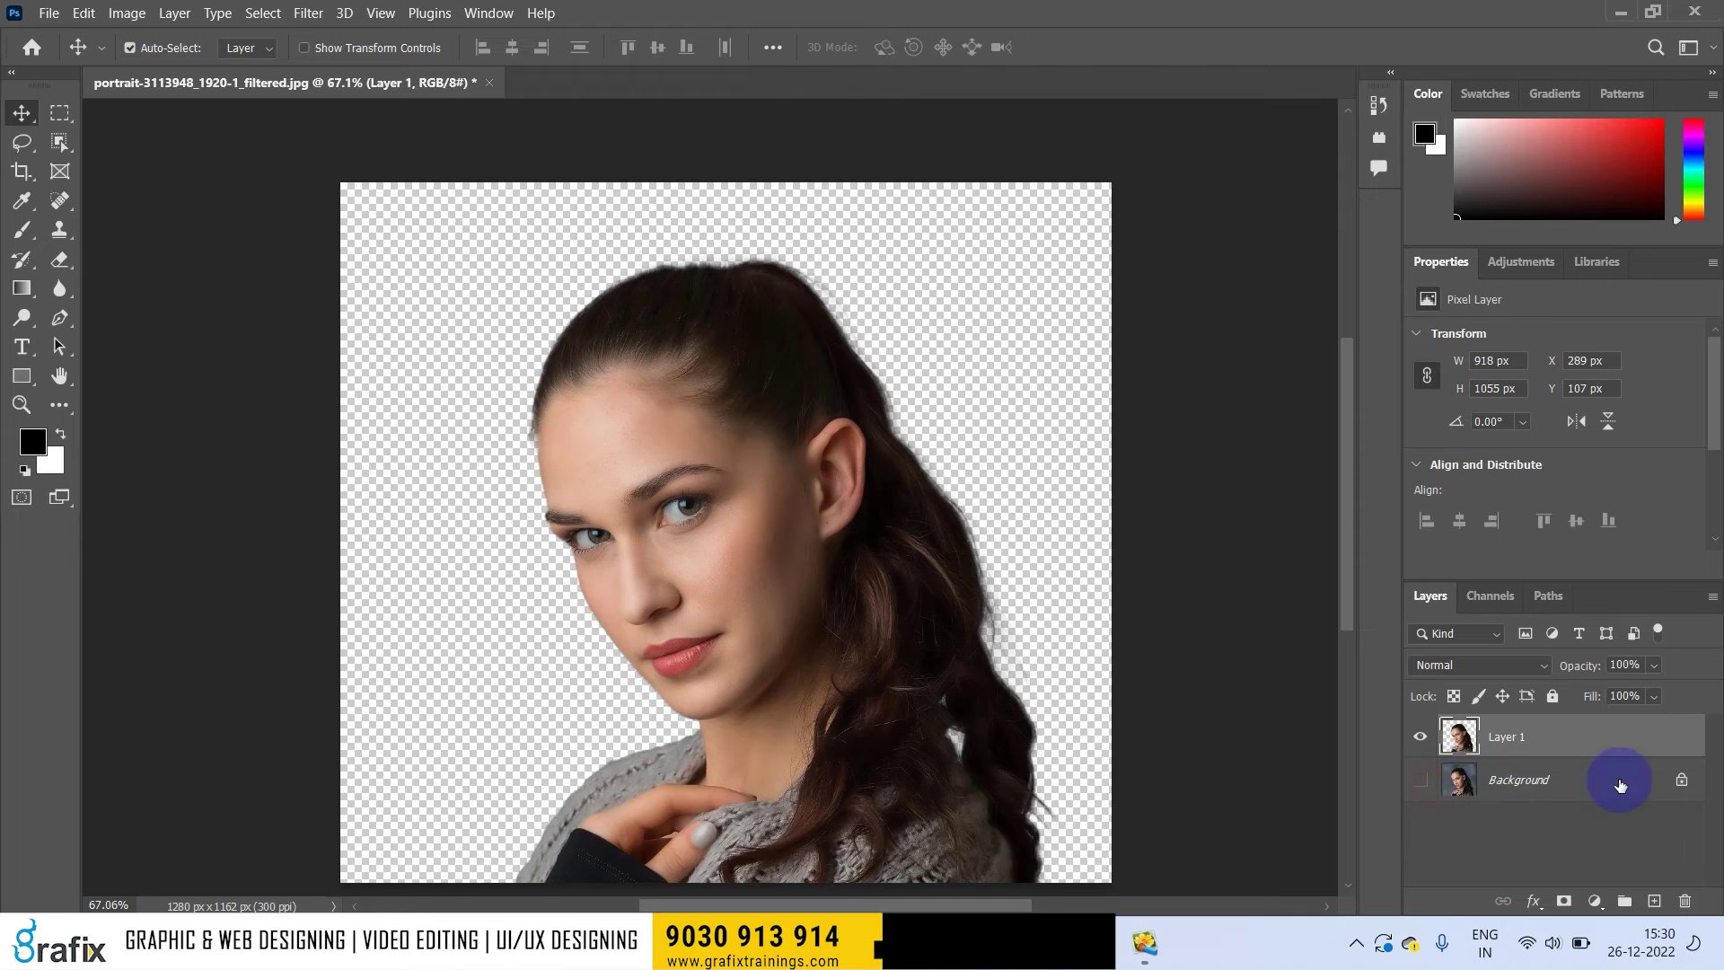
pyautogui.click(1591, 802)
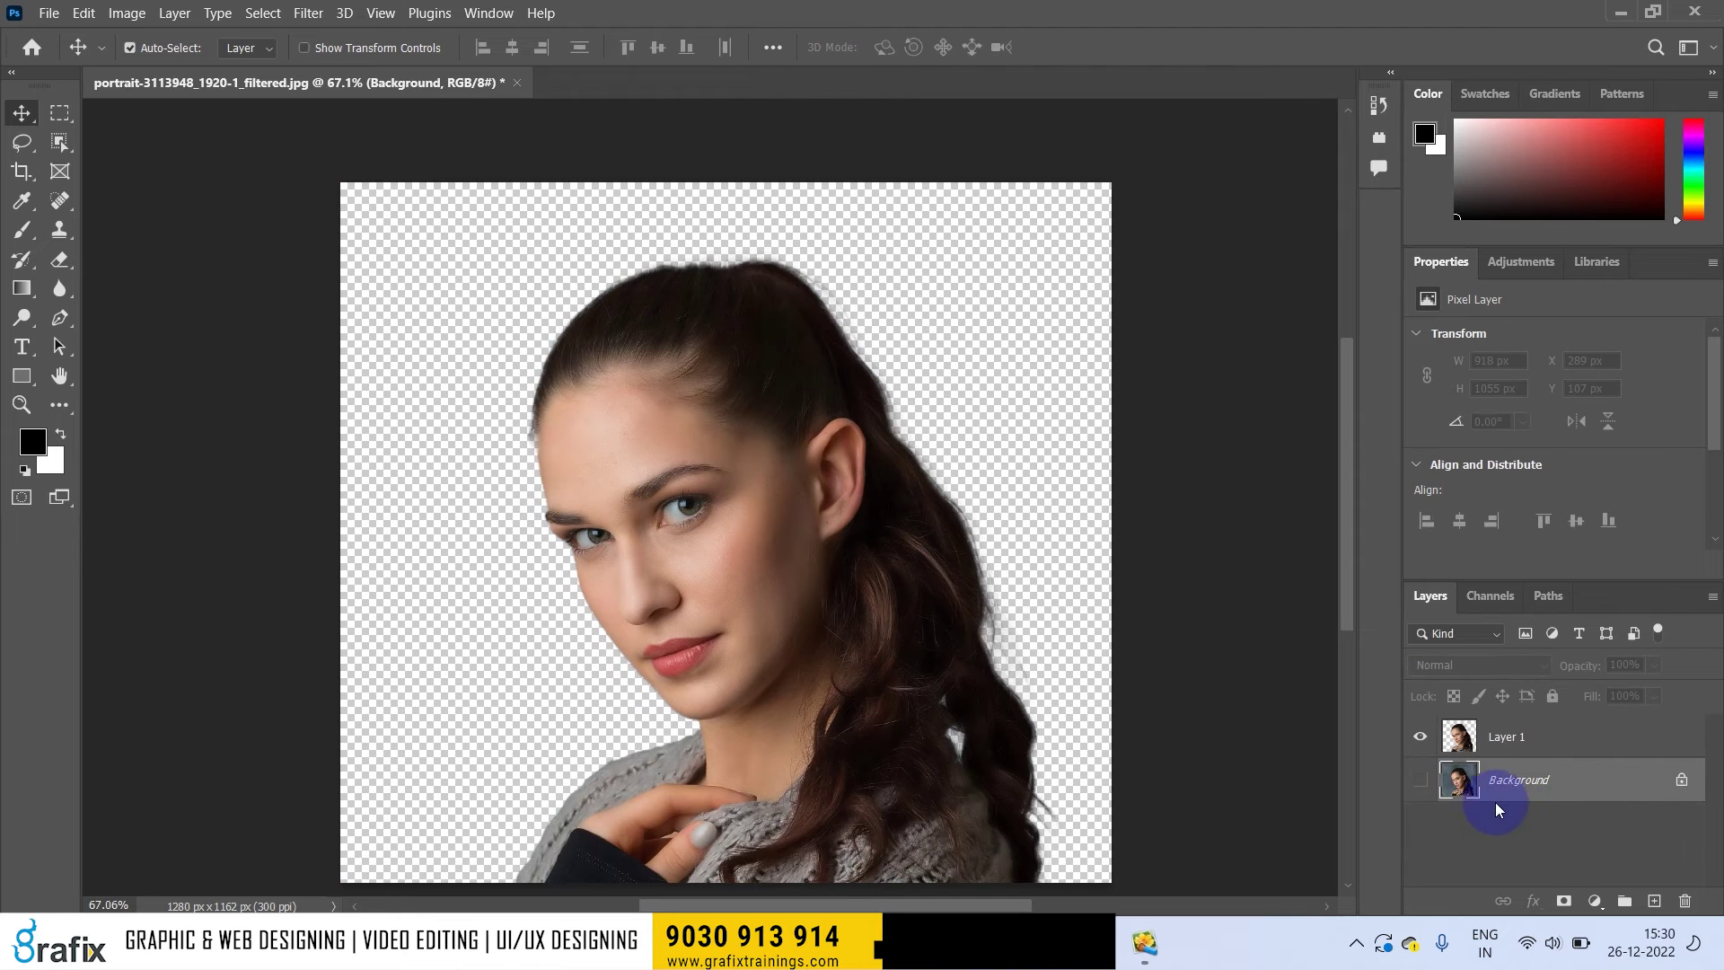
pyautogui.click(1420, 780)
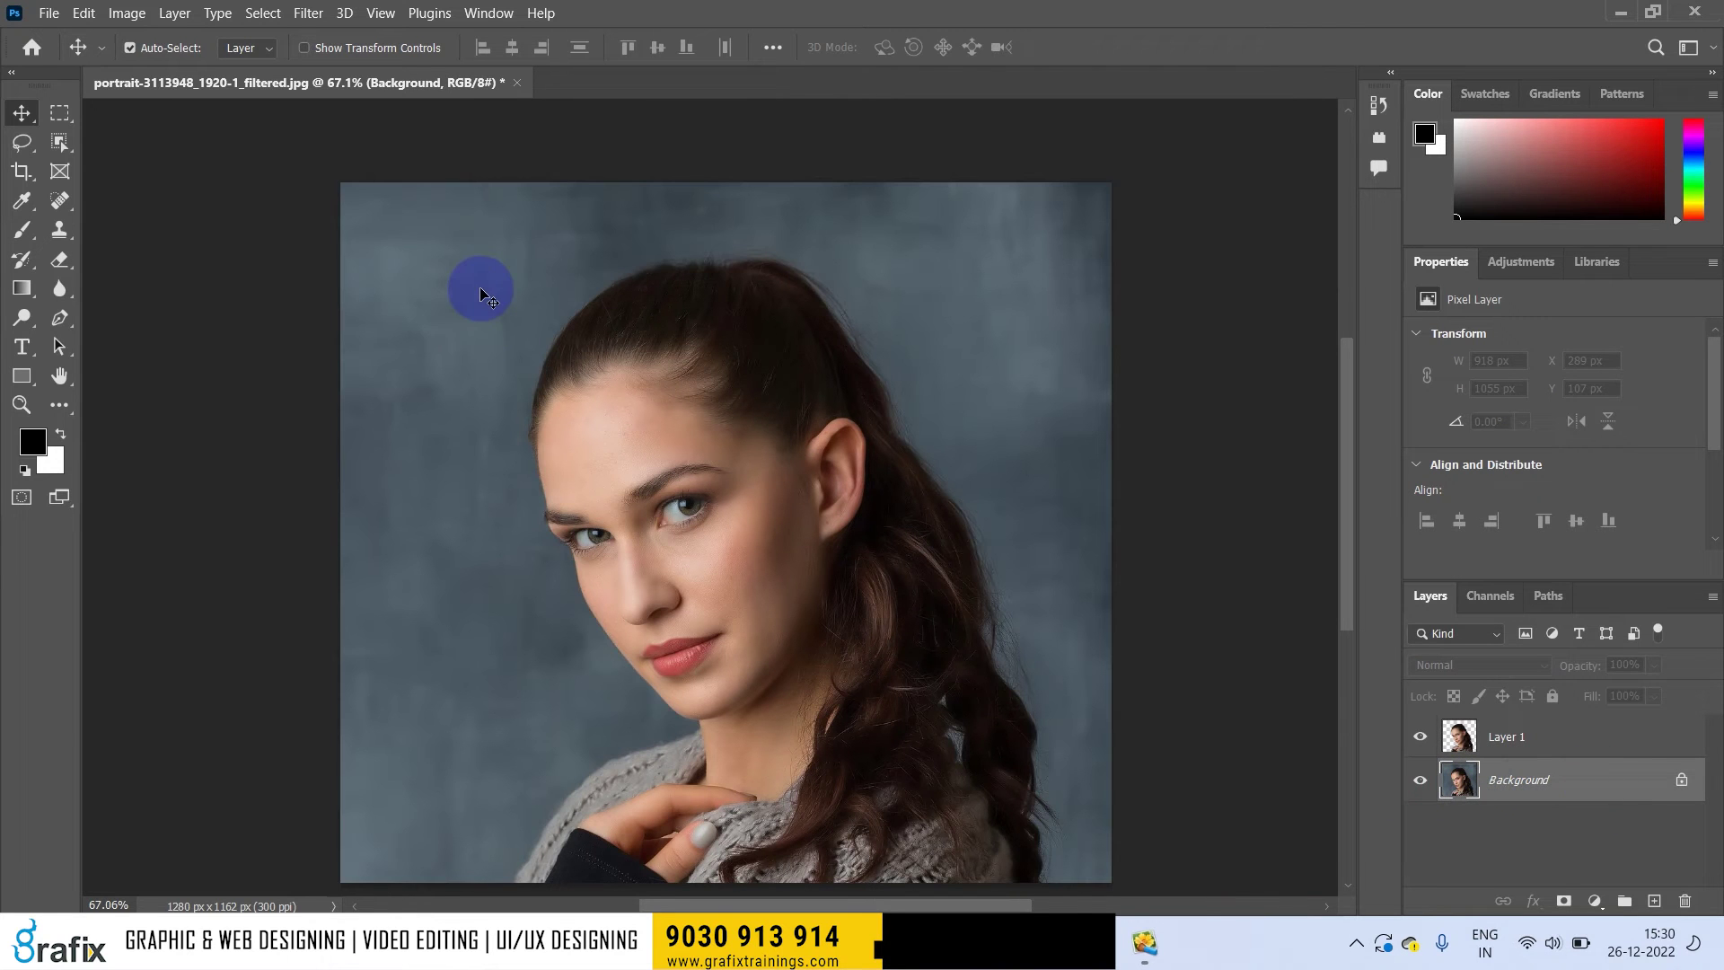
pyautogui.hotkey('ctrl', 'n')
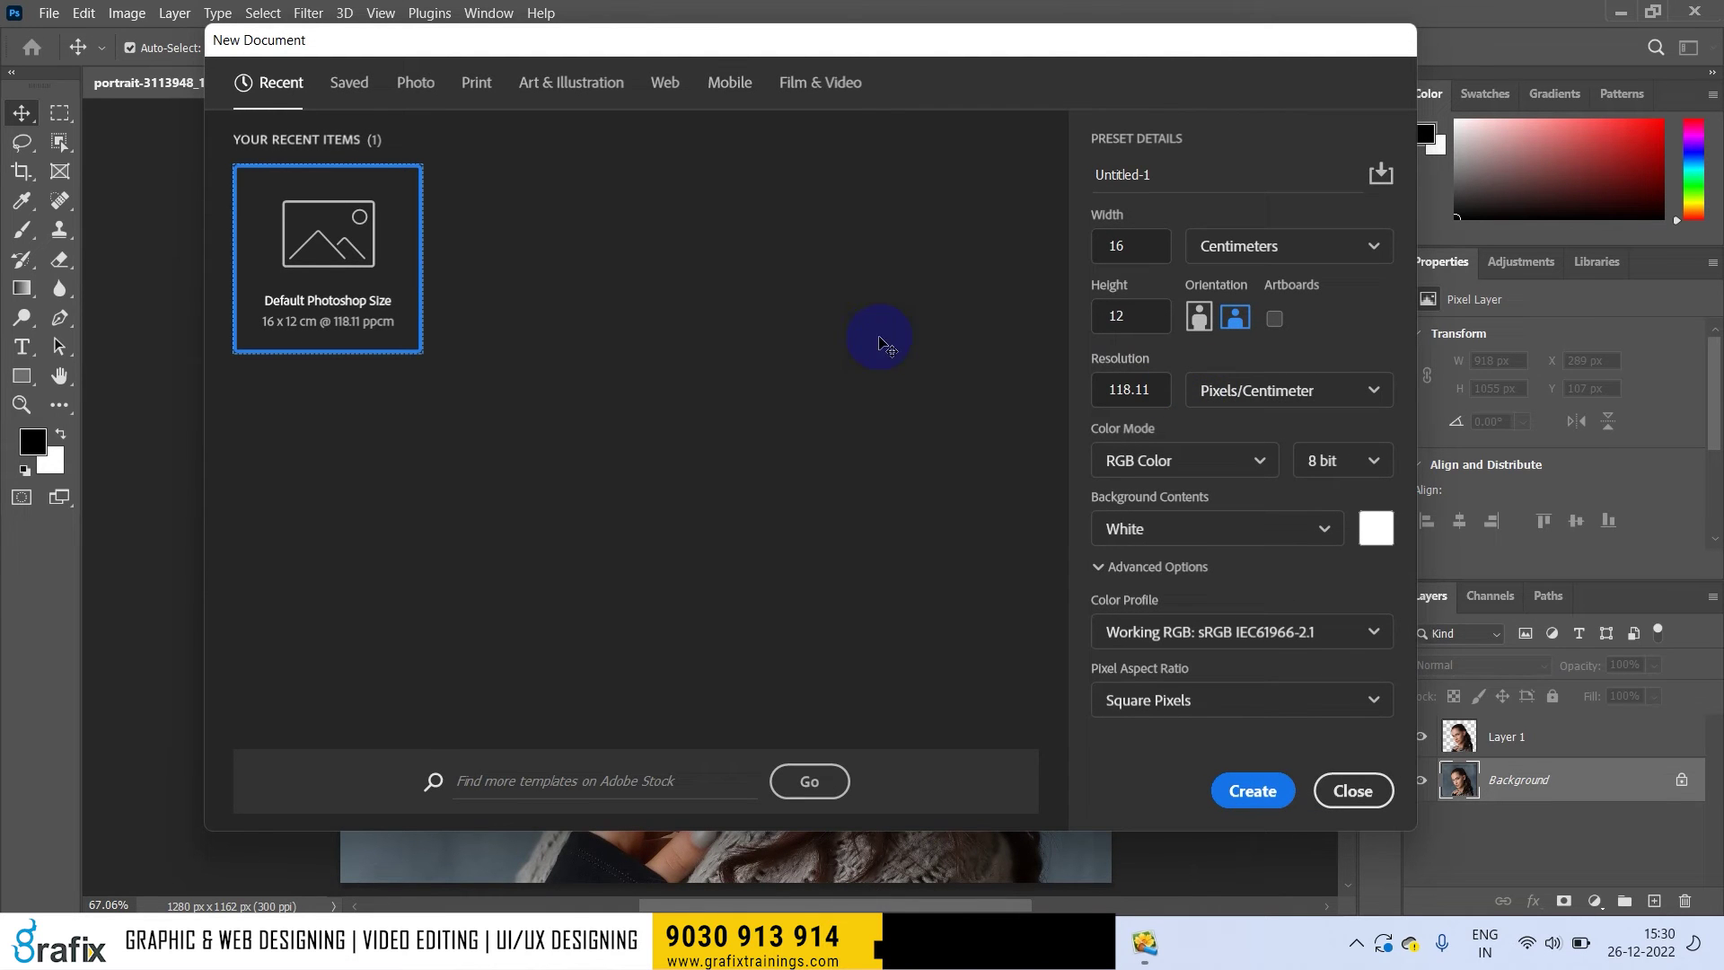
pyautogui.press('Escape')
# Step: Fill the Background layer behind the cutout woman with light pink
pyautogui.click(1578, 740)
pyautogui.keyDown('ctrl'); pyautogui.click(578, 515); pyautogui.keyUp('ctrl')
pyautogui.moveTo(768, 598); pyautogui.dragTo(890, 564)
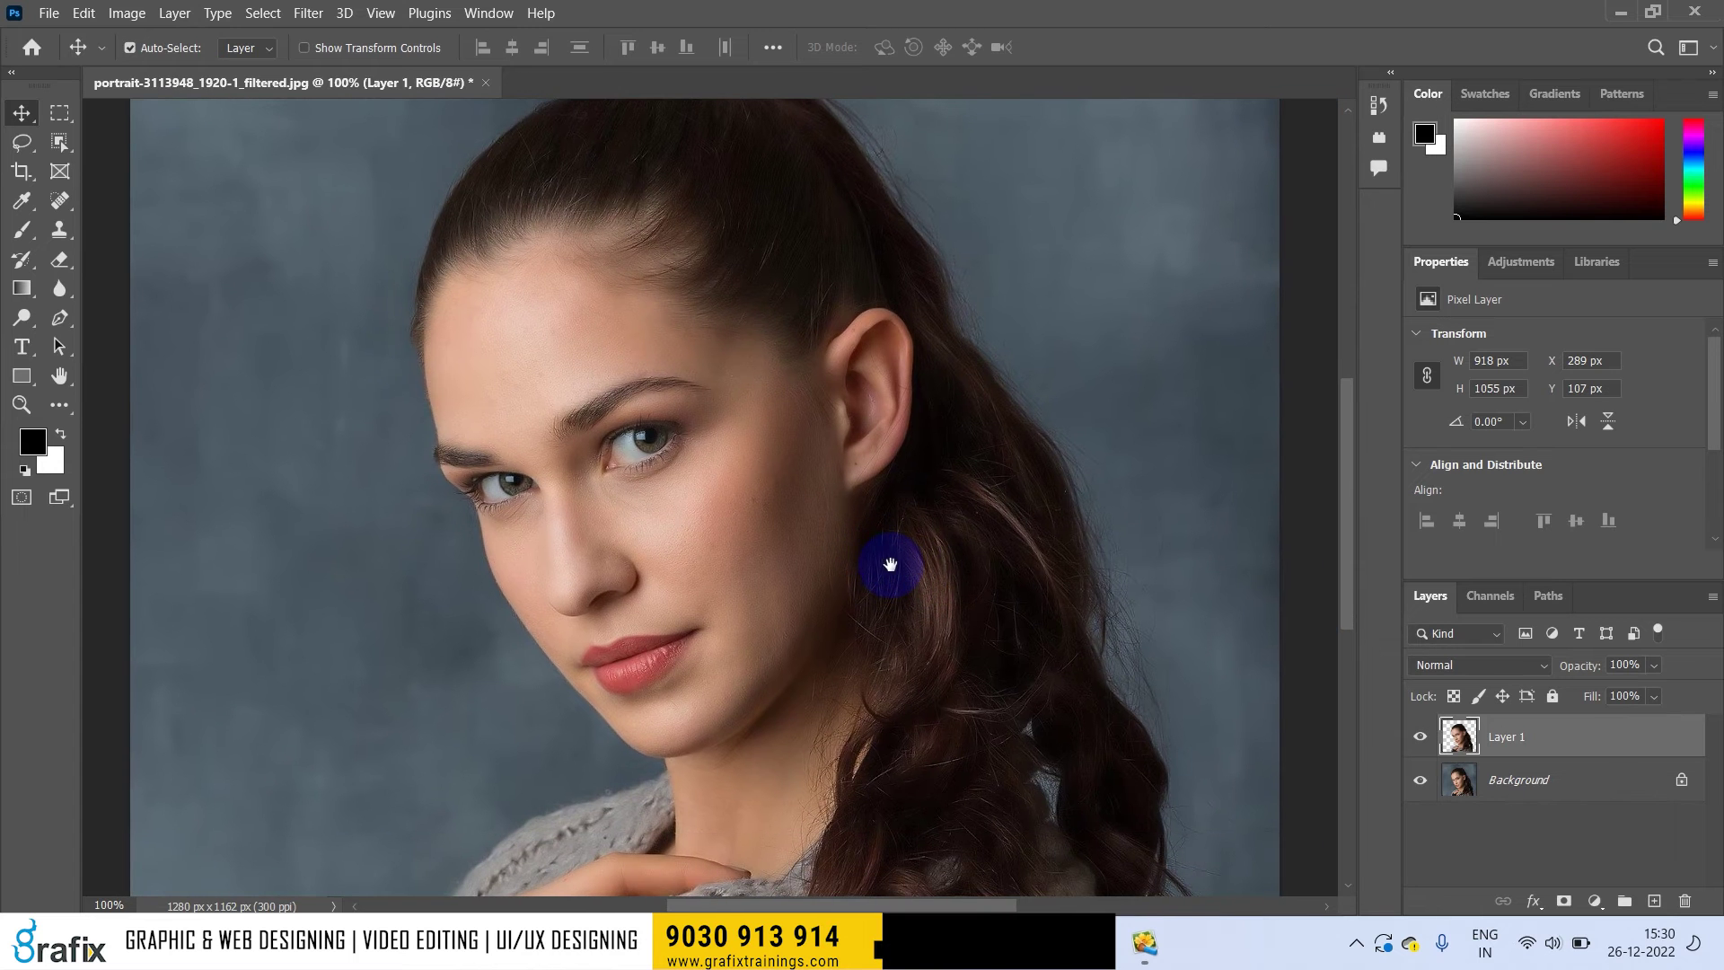
pyautogui.click(1498, 782)
pyautogui.click(34, 444)
pyautogui.moveTo(683, 315); pyautogui.dragTo(665, 171)
pyautogui.click(1027, 181)
pyautogui.hotkey('alt', 'BackSpace')
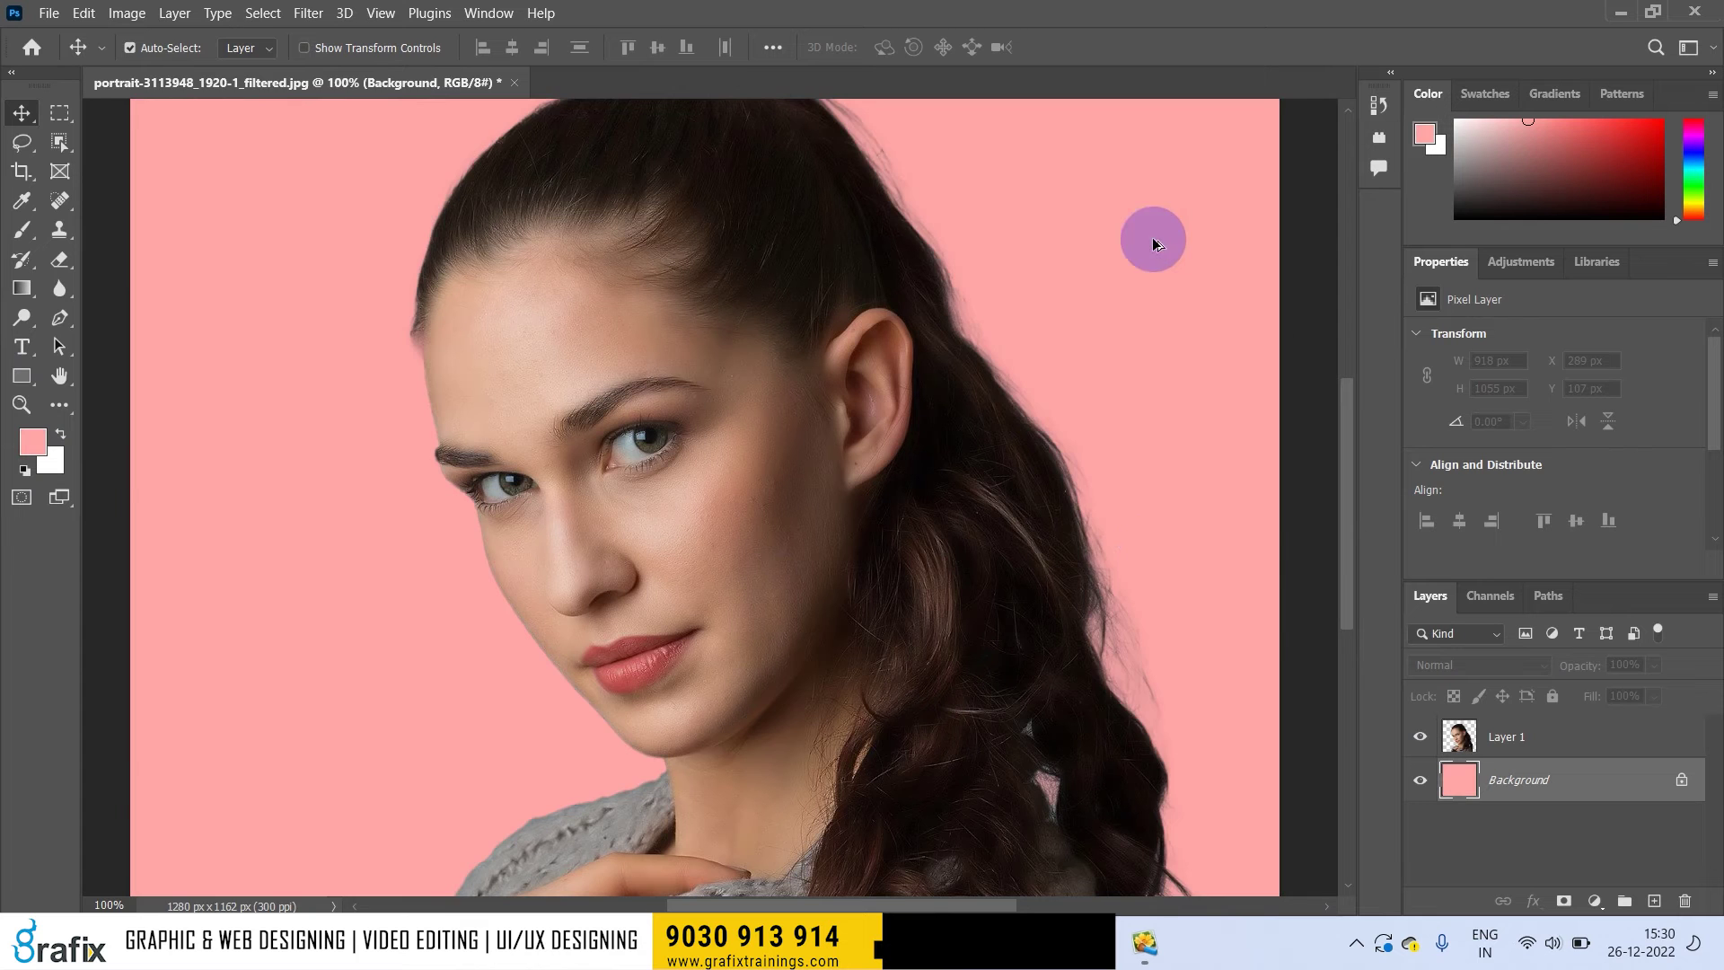
# Step: Examine the cutout's hair edges and smoothed face close up against the plain background colour
pyautogui.scroll(-2, 1138, 516)
pyautogui.scroll(2, 717, 333)
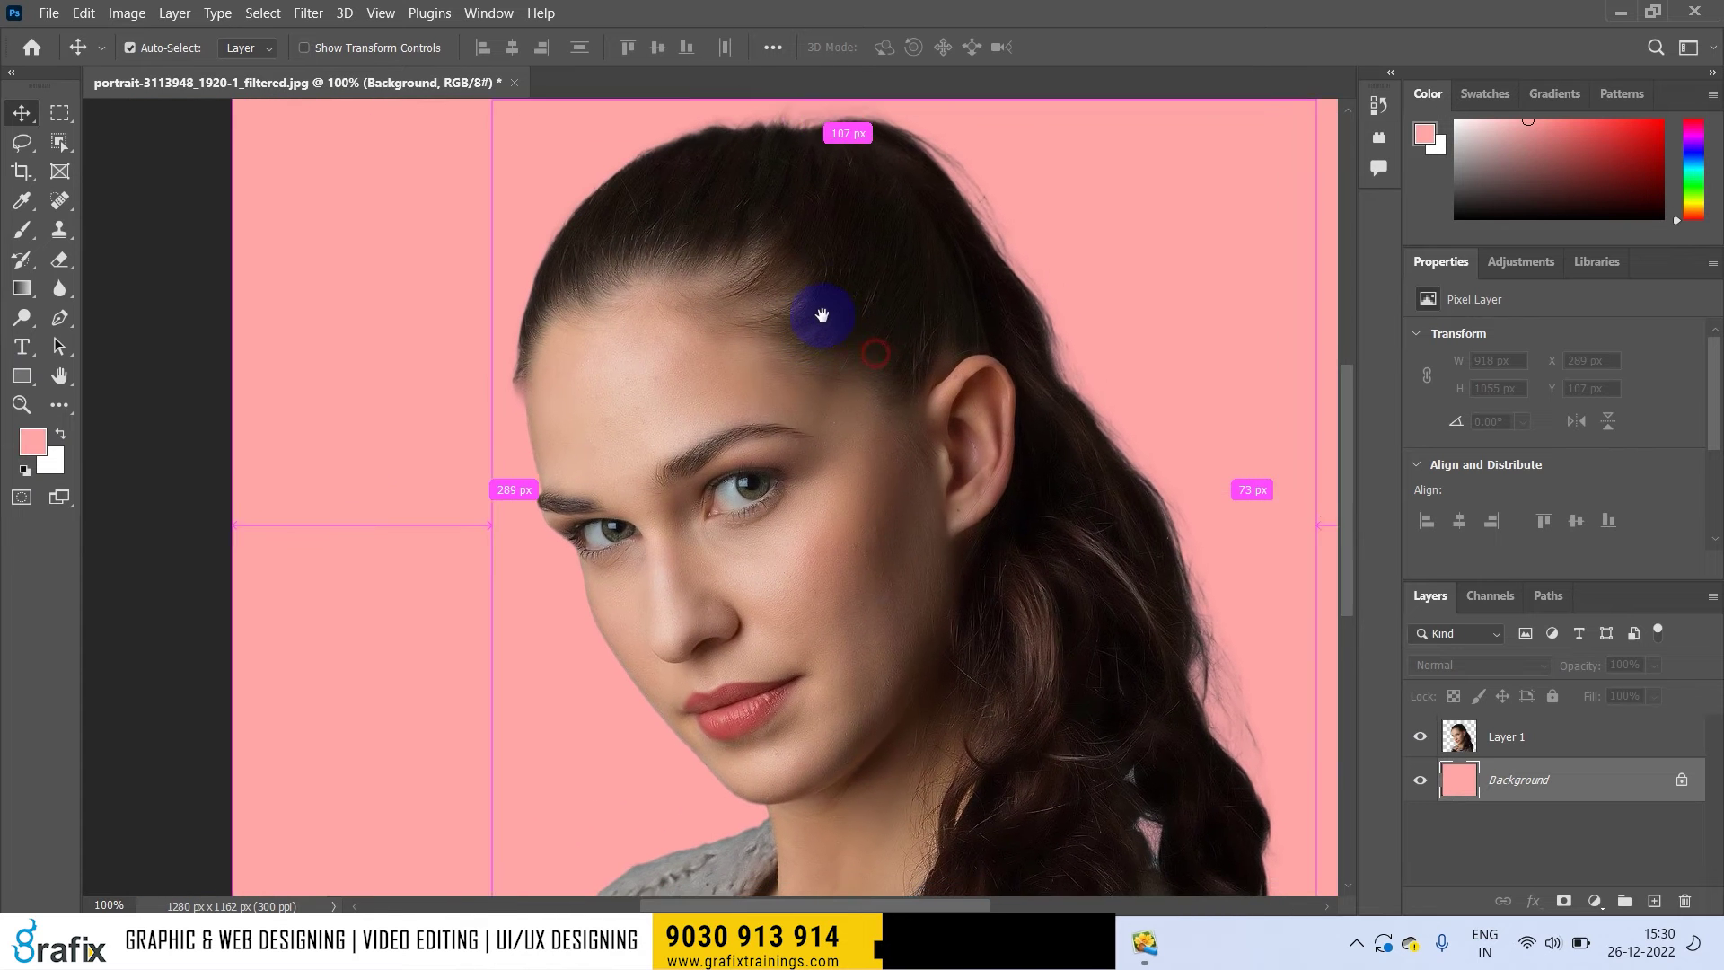
pyautogui.keyDown('ctrl'); pyautogui.click(790, 413); pyautogui.keyUp('ctrl')
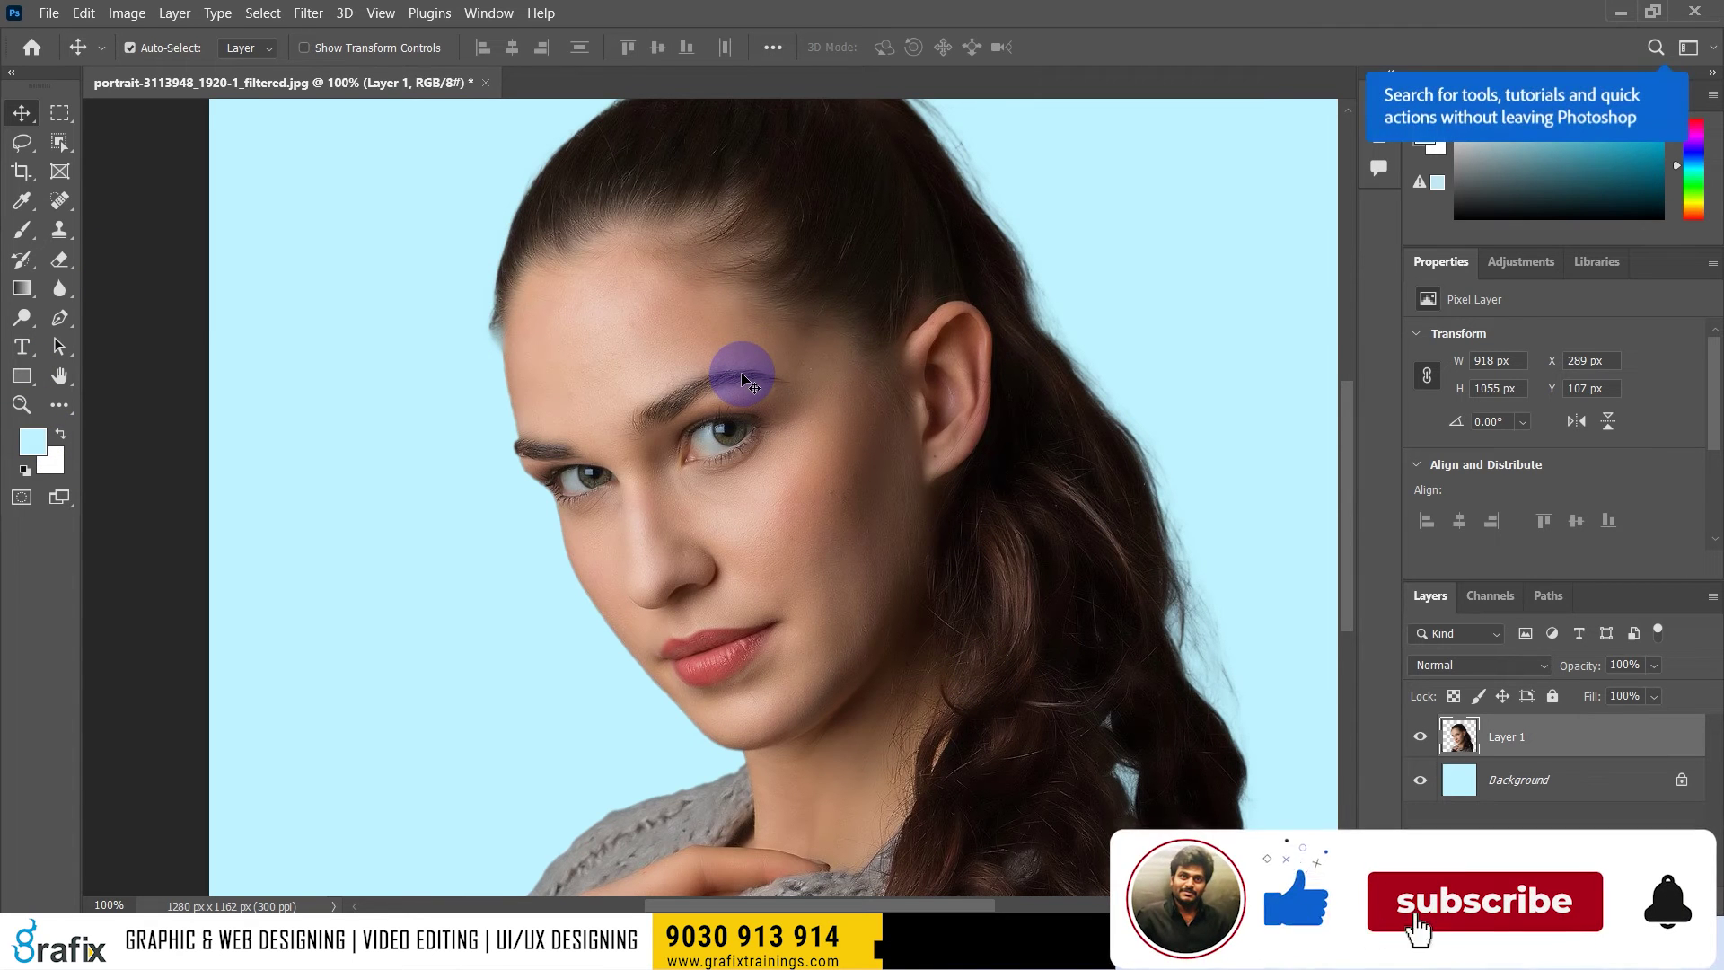
pyautogui.moveTo(697, 404); pyautogui.dragTo(813, 310)
pyautogui.moveTo(931, 450); pyautogui.dragTo(895, 422)
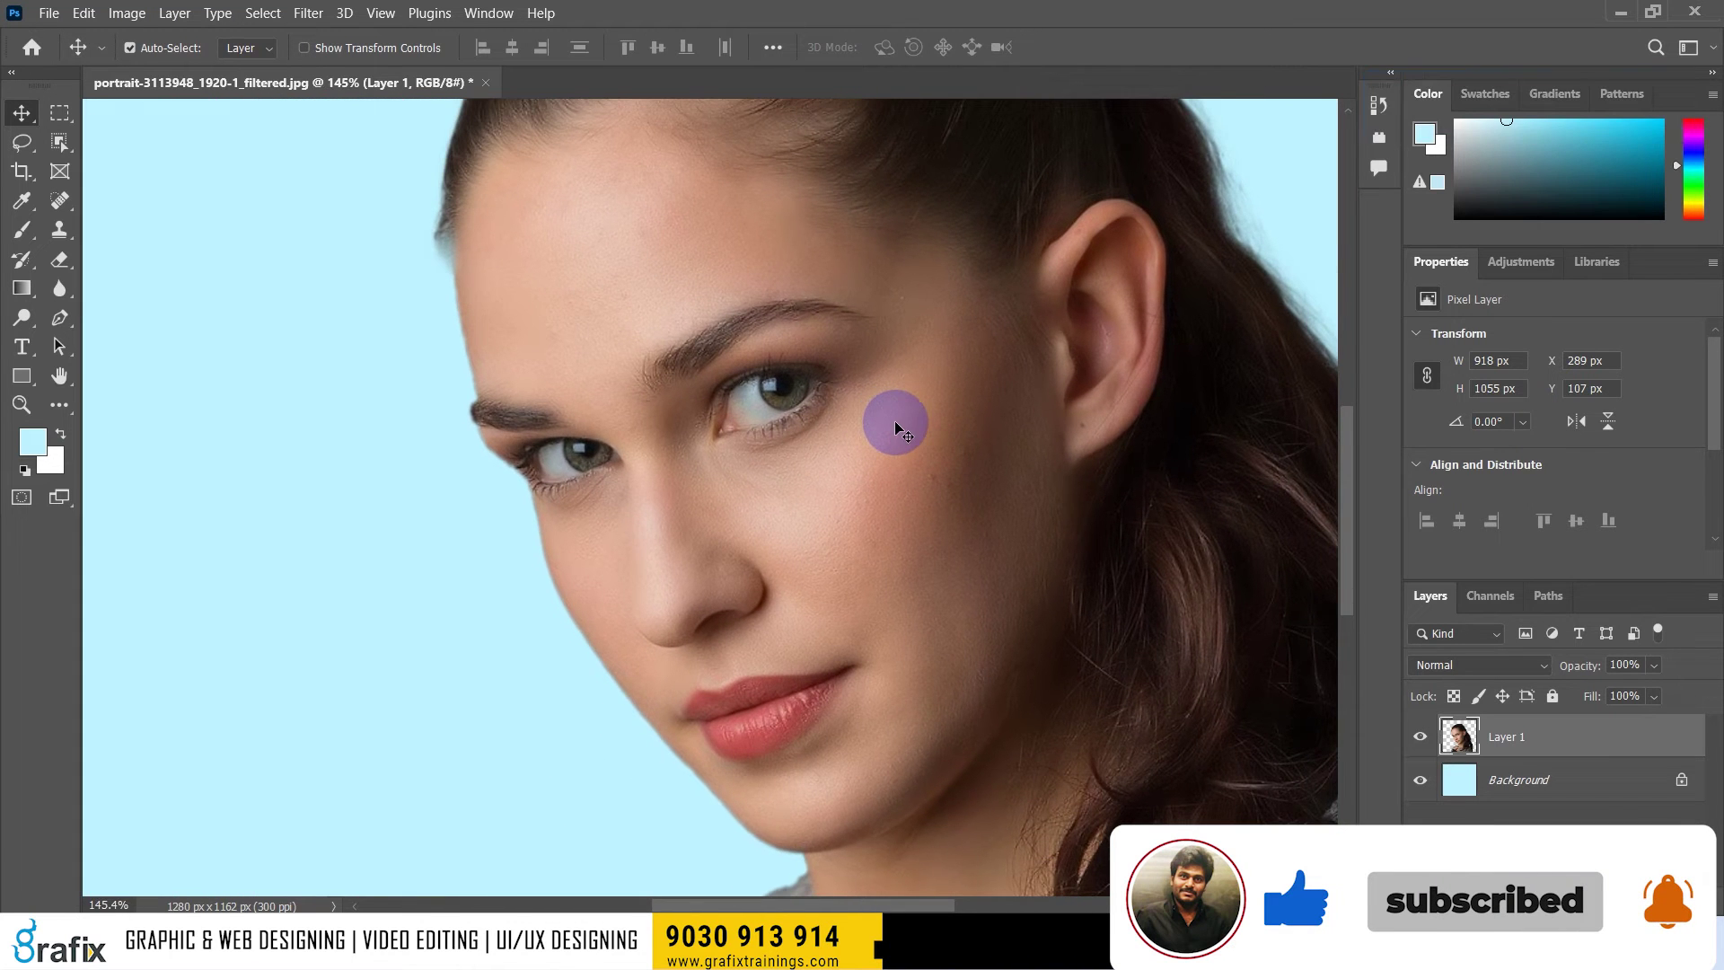
pyautogui.click(22, 141)
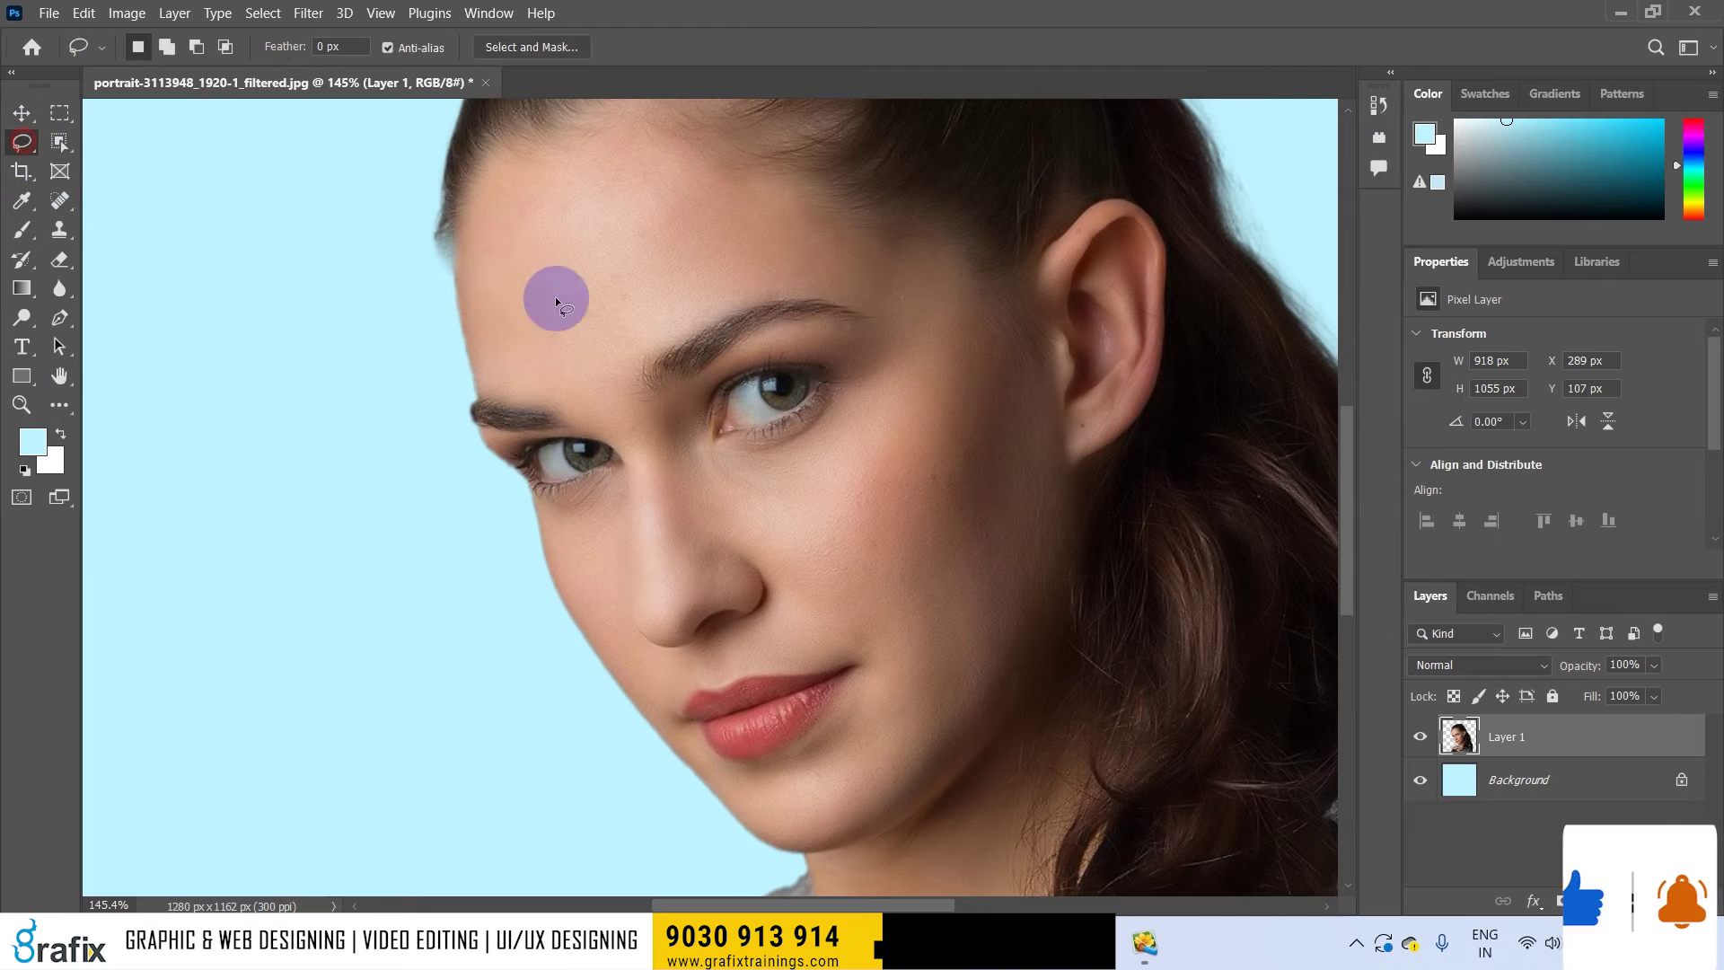
pyautogui.moveTo(635, 382)
pyautogui.mouseDown()
pyautogui.moveTo(616, 173)
pyautogui.moveTo(639, 377)
pyautogui.mouseUp()
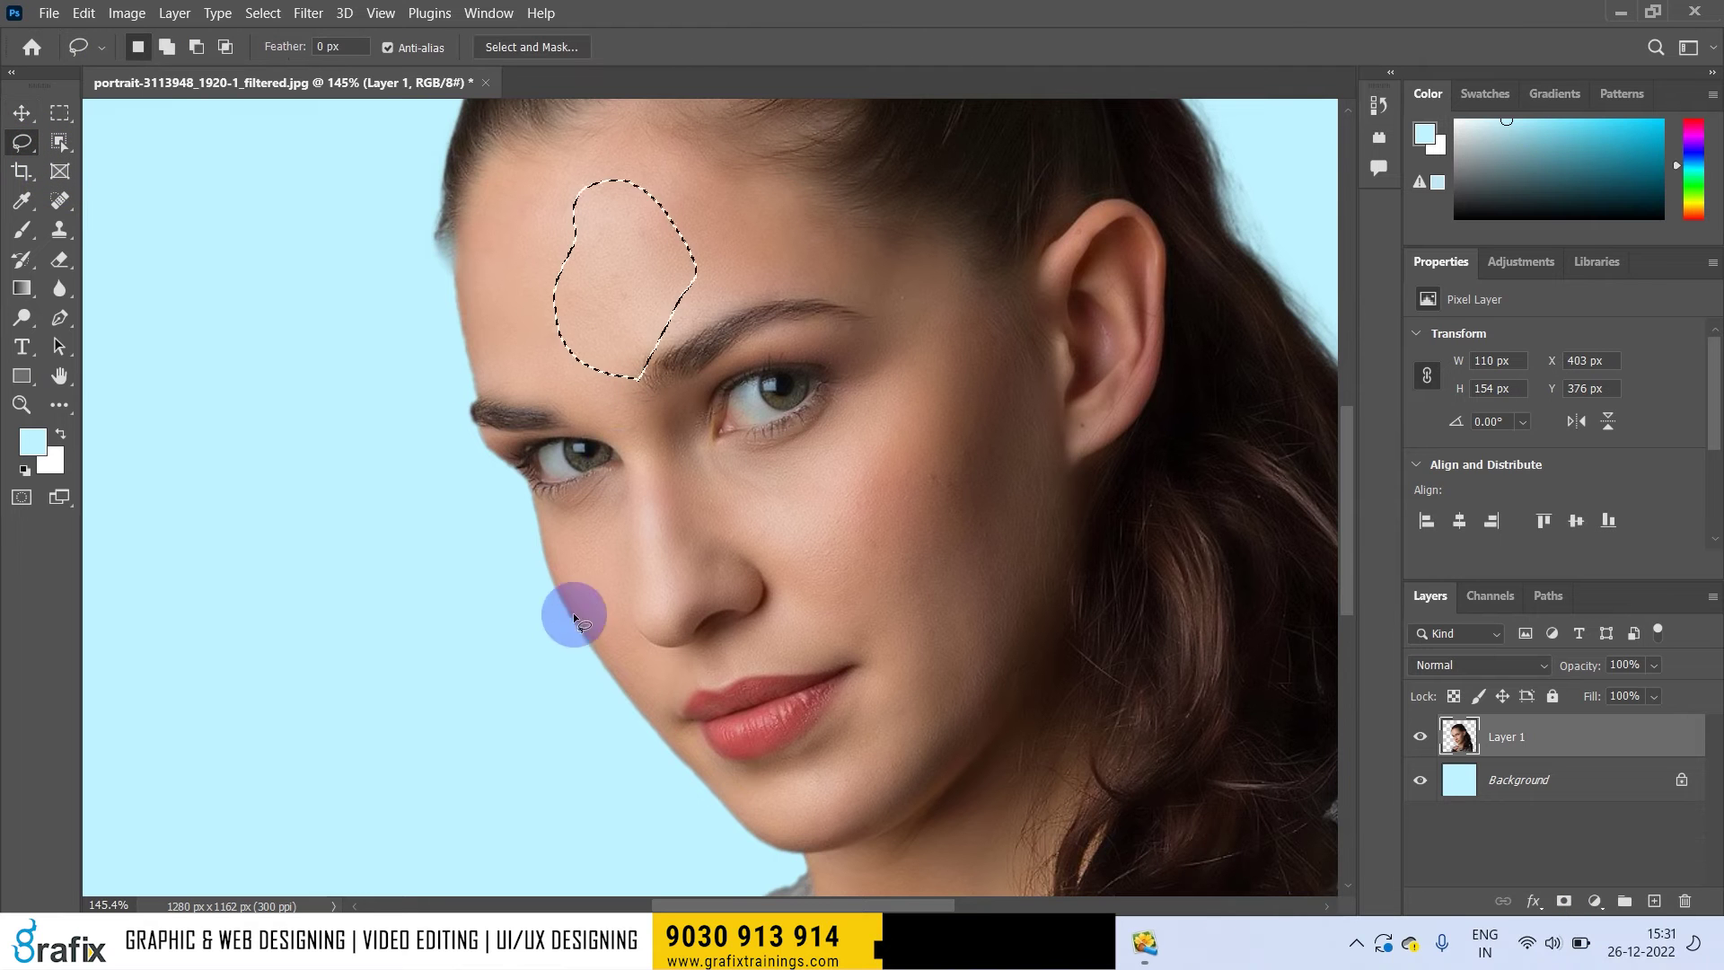
pyautogui.click(543, 579)
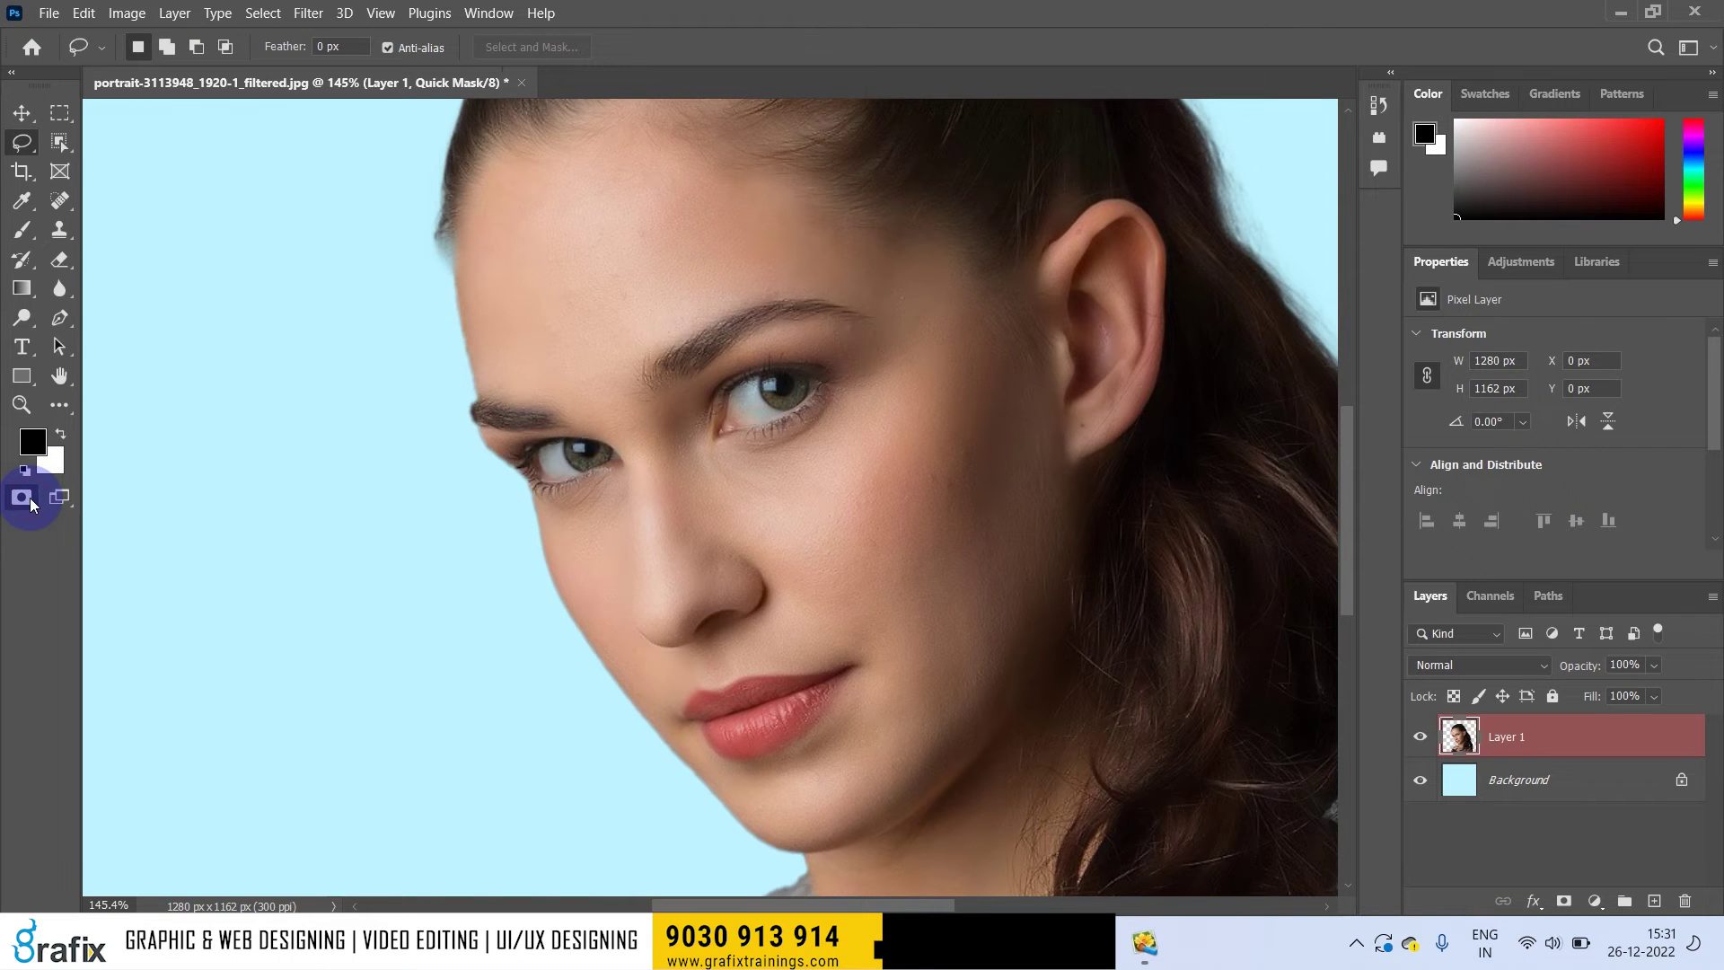
# Step: In Quick Mask mode on Layer 1, paint over the forehead, cheek and nose with a 200 px soft black brush
pyautogui.scroll(-4, 922, 605)
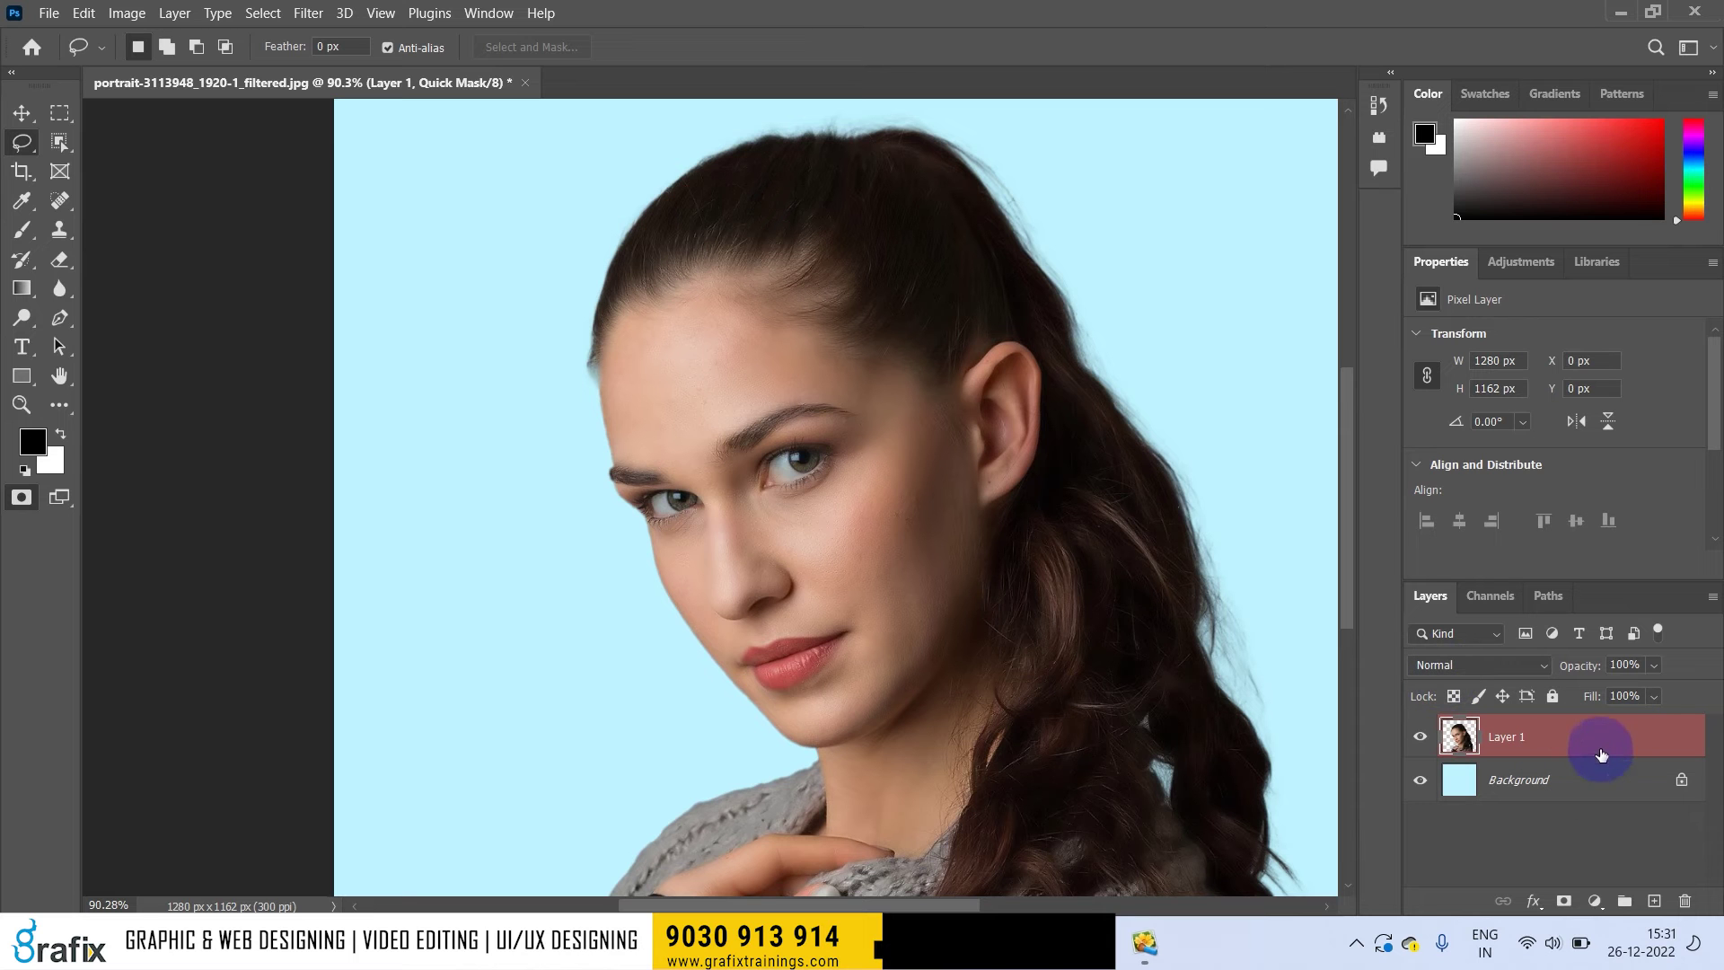
pyautogui.scroll(1, 1010, 448)
pyautogui.press('b')
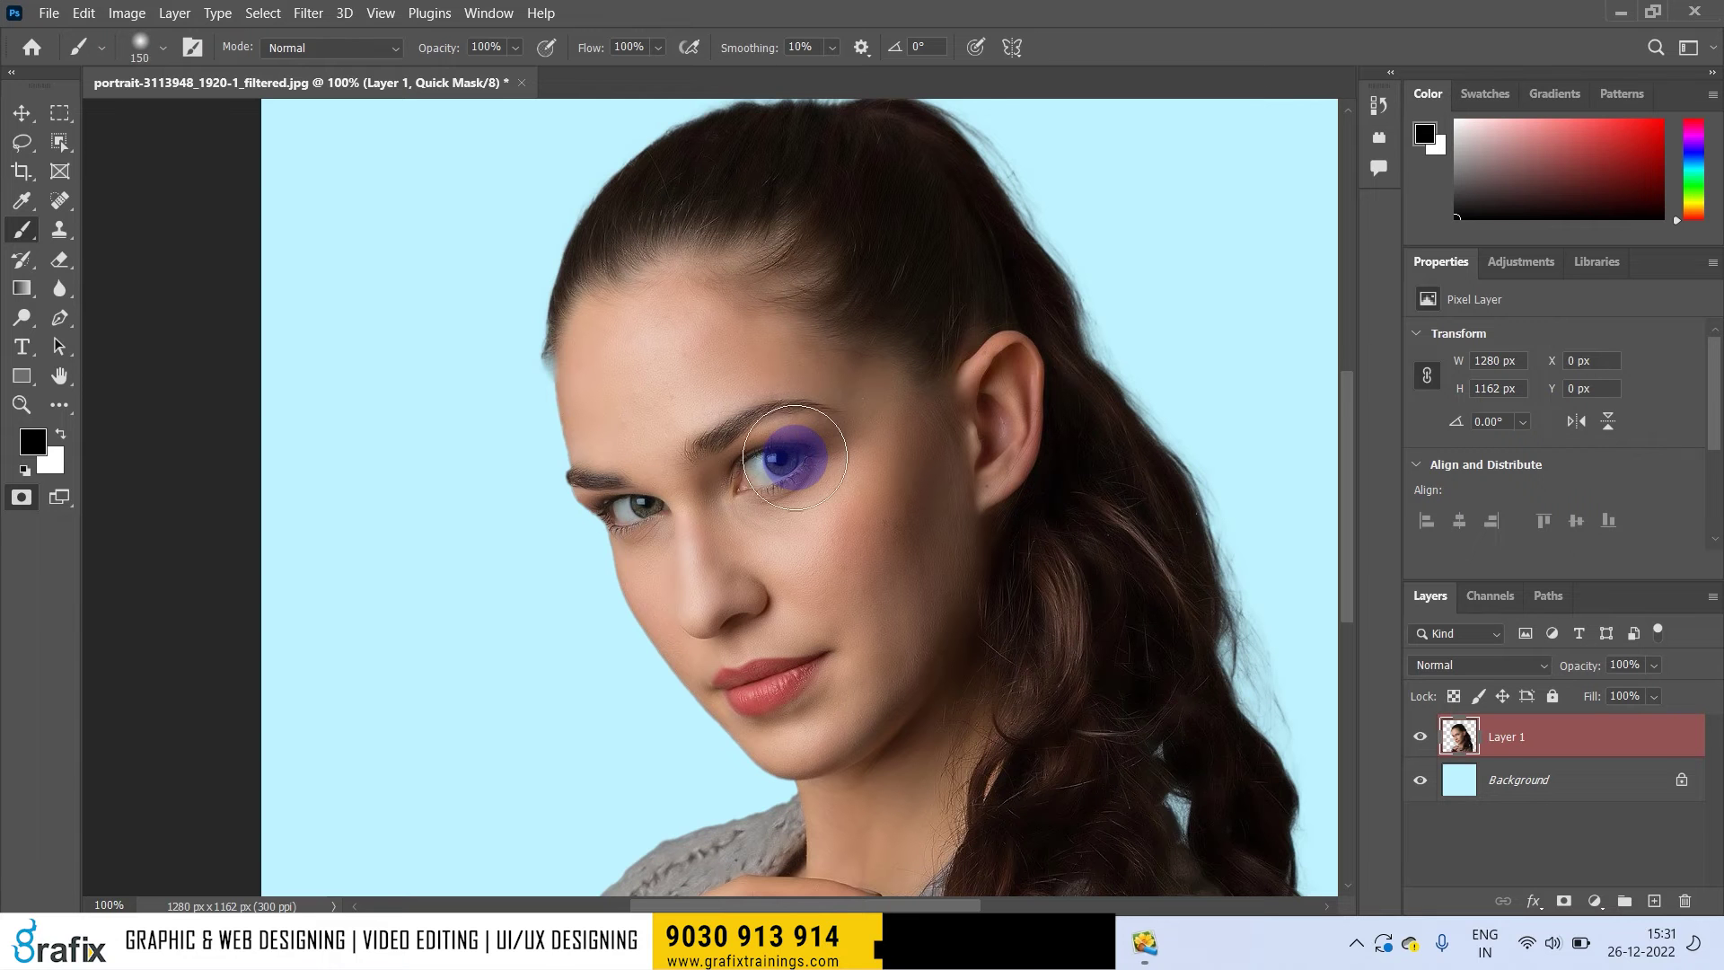
pyautogui.press(']')
pyautogui.press(']')
pyautogui.click(671, 387)
pyautogui.moveTo(671, 387)
pyautogui.mouseDown()
pyautogui.moveTo(635, 401)
pyautogui.moveTo(751, 377)
pyautogui.moveTo(593, 359)
pyautogui.mouseUp()
pyautogui.moveTo(900, 434); pyautogui.dragTo(878, 562)
pyautogui.moveTo(912, 633); pyautogui.dragTo(885, 610)
pyautogui.moveTo(714, 589); pyautogui.dragTo(694, 489)
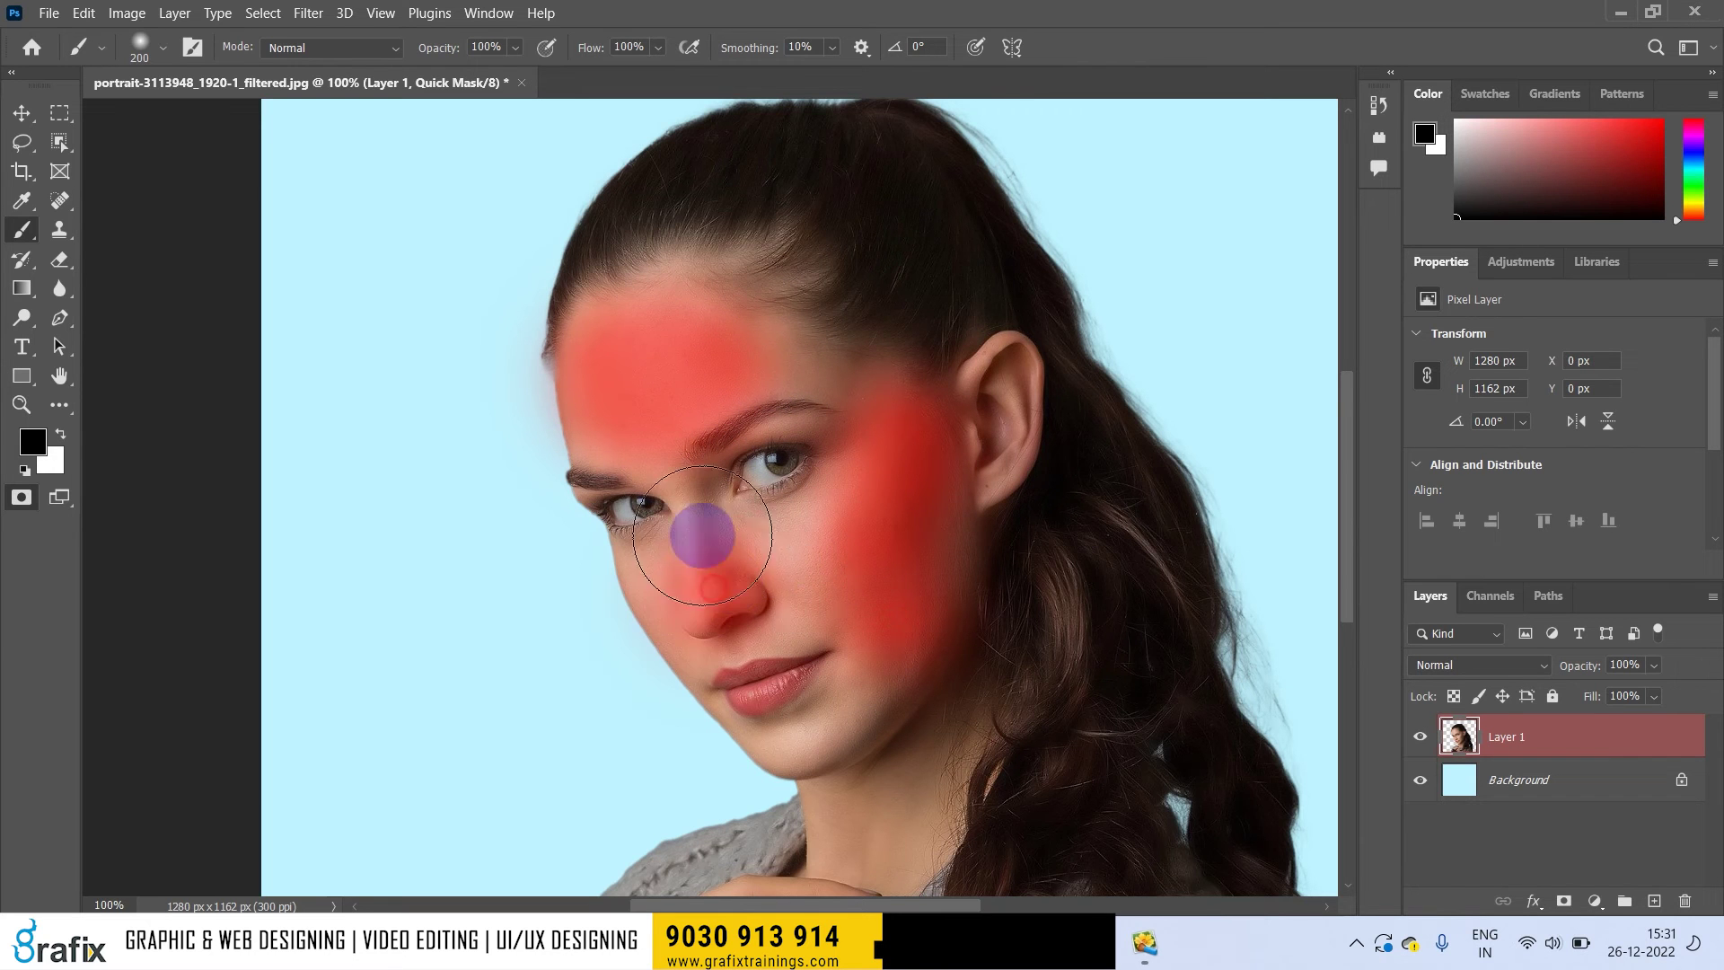
# Step: Reduce the brush to 100 px and extend the quick mask over the rest of the face and the ear
pyautogui.press('[')
pyautogui.press('[')
pyautogui.press('[')
pyautogui.press('[')
pyautogui.moveTo(716, 585)
pyautogui.mouseDown()
pyautogui.moveTo(688, 434)
pyautogui.moveTo(743, 350)
pyautogui.moveTo(593, 288)
pyautogui.moveTo(770, 239)
pyautogui.moveTo(791, 325)
pyautogui.mouseUp()
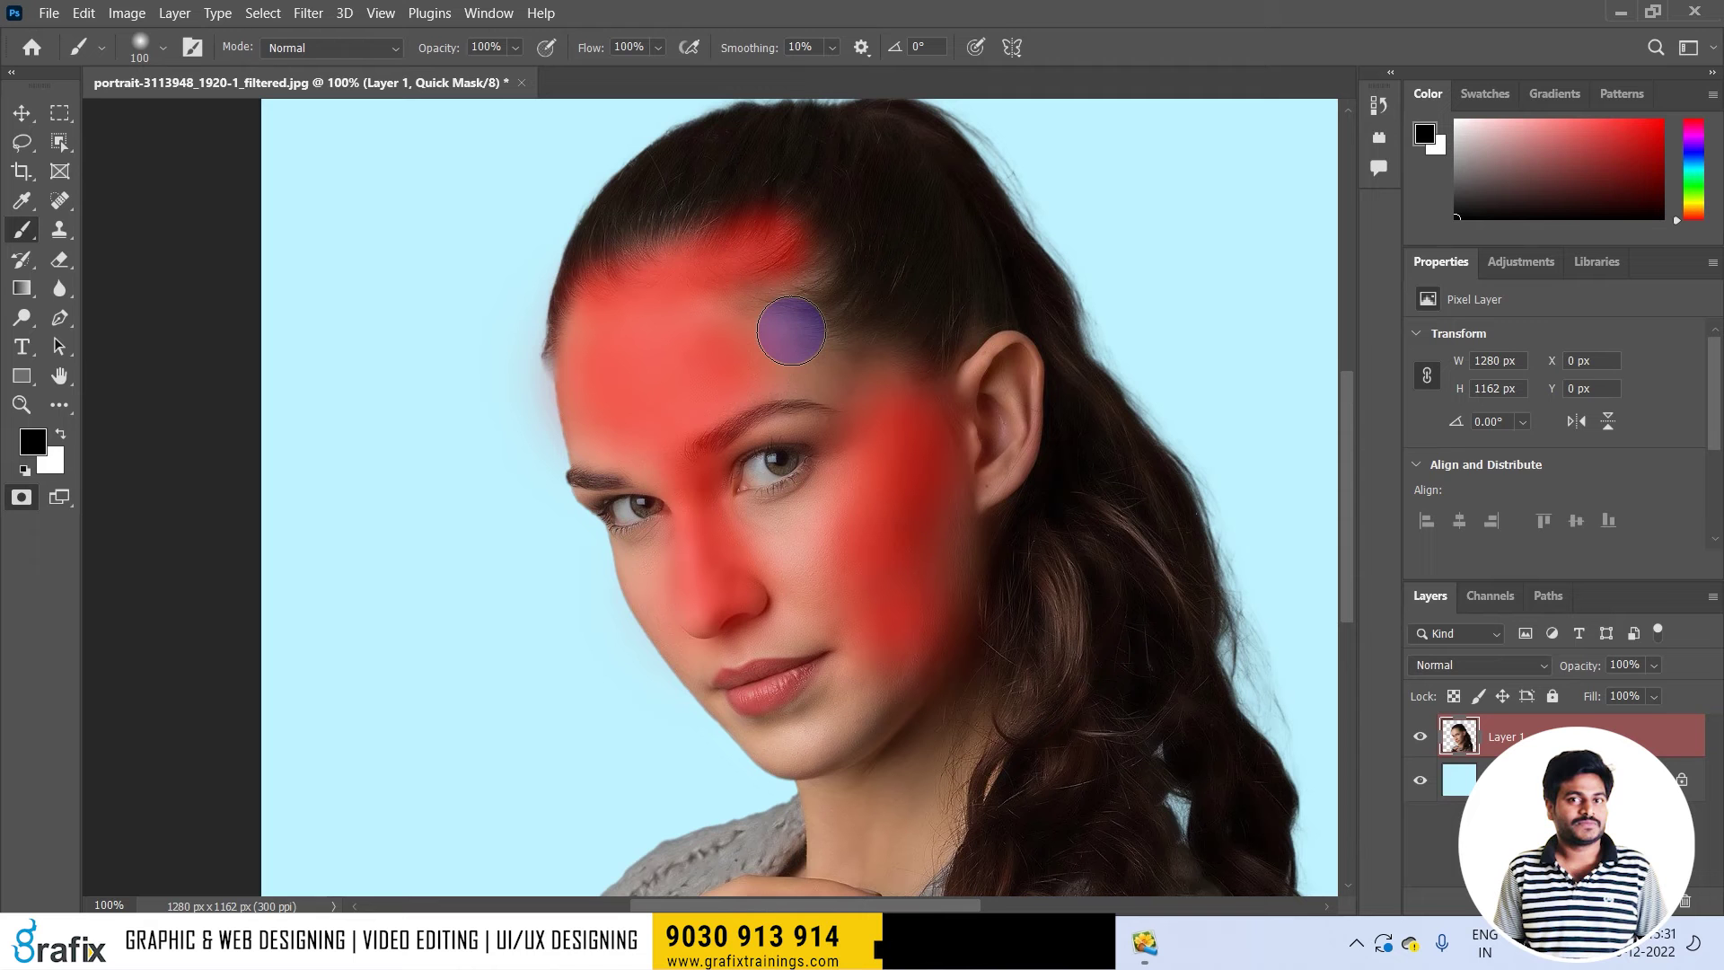
pyautogui.moveTo(791, 331)
pyautogui.mouseDown()
pyautogui.moveTo(698, 324)
pyautogui.moveTo(703, 307)
pyautogui.moveTo(792, 325)
pyautogui.moveTo(805, 261)
pyautogui.moveTo(743, 238)
pyautogui.moveTo(633, 277)
pyautogui.moveTo(794, 365)
pyautogui.moveTo(843, 365)
pyautogui.moveTo(900, 434)
pyautogui.moveTo(968, 442)
pyautogui.moveTo(983, 379)
pyautogui.moveTo(1018, 362)
pyautogui.moveTo(982, 508)
pyautogui.moveTo(888, 542)
pyautogui.moveTo(752, 527)
pyautogui.moveTo(697, 460)
pyautogui.moveTo(787, 375)
pyautogui.moveTo(846, 436)
pyautogui.moveTo(653, 474)
pyautogui.moveTo(607, 450)
pyautogui.moveTo(683, 537)
pyautogui.moveTo(671, 521)
pyautogui.moveTo(647, 594)
pyautogui.moveTo(699, 674)
pyautogui.moveTo(828, 779)
pyautogui.moveTo(710, 703)
pyautogui.moveTo(816, 751)
pyautogui.moveTo(890, 624)
pyautogui.moveTo(787, 590)
pyautogui.moveTo(710, 634)
pyautogui.moveTo(699, 620)
pyautogui.moveTo(790, 551)
pyautogui.moveTo(864, 603)
pyautogui.moveTo(898, 636)
pyautogui.moveTo(772, 708)
pyautogui.moveTo(858, 647)
pyautogui.moveTo(822, 709)
pyautogui.moveTo(882, 778)
pyautogui.mouseUp()
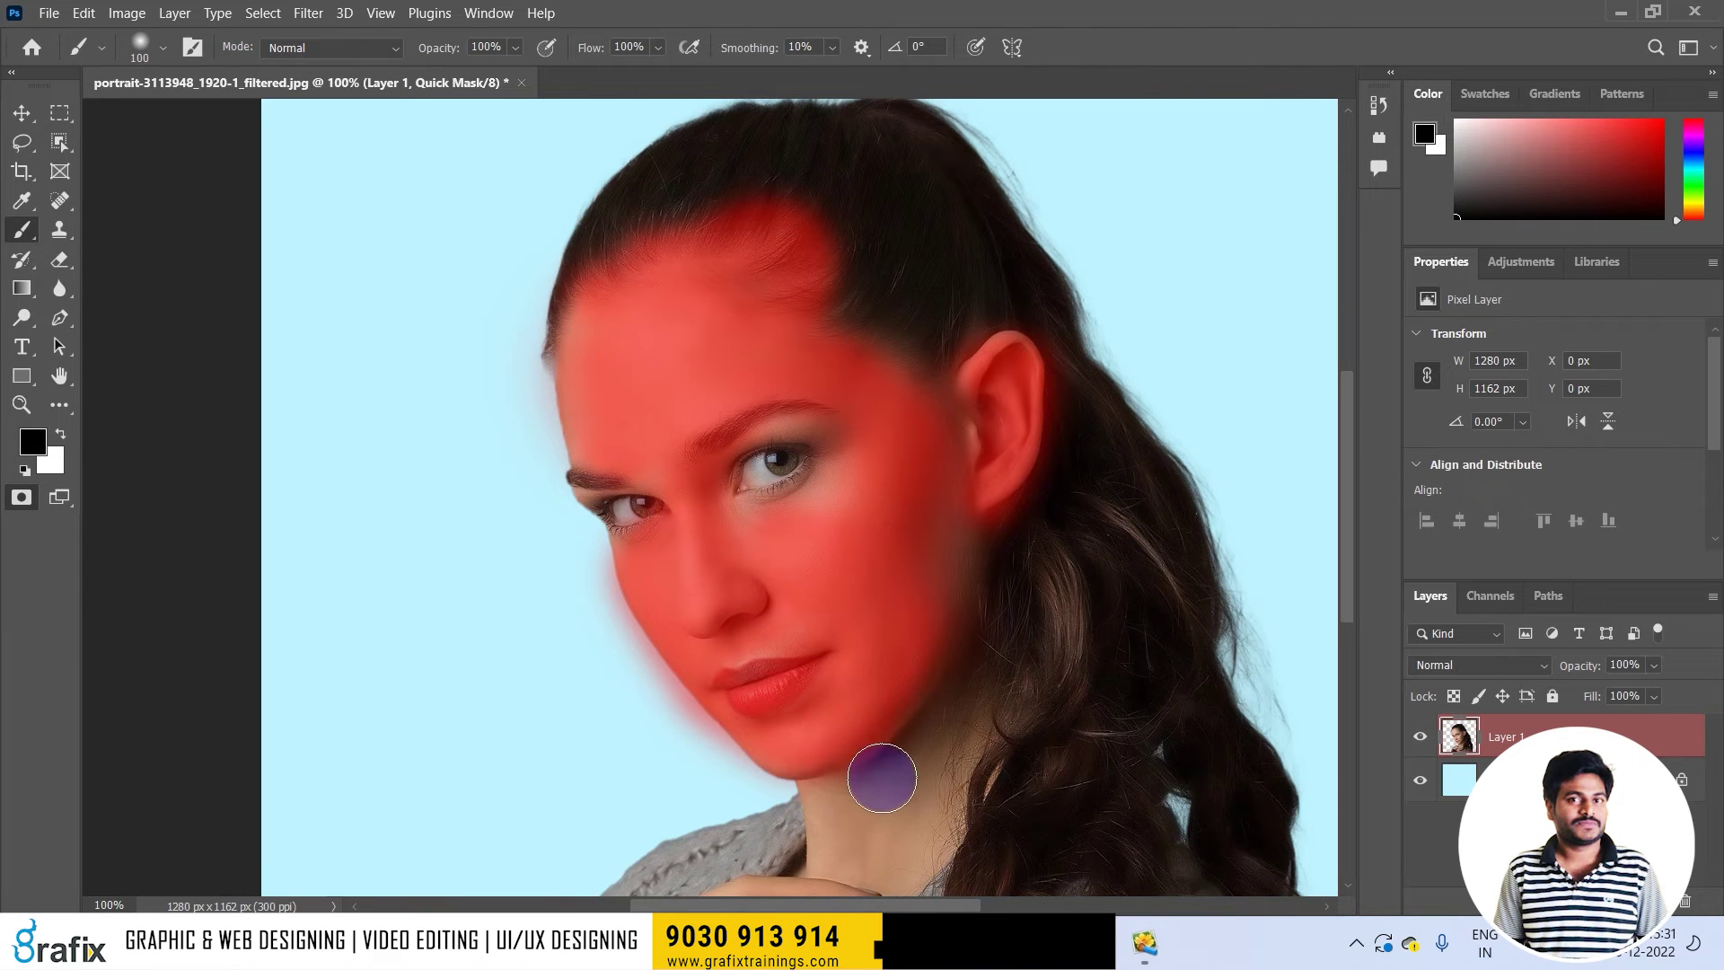
# Step: Paint the neck and the hand into the quick mask with the 100 px brush
pyautogui.scroll(-5, 848, 467)
pyautogui.moveTo(858, 602)
pyautogui.mouseDown()
pyautogui.moveTo(648, 641)
pyautogui.moveTo(806, 650)
pyautogui.moveTo(734, 708)
pyautogui.moveTo(753, 694)
pyautogui.moveTo(827, 601)
pyautogui.moveTo(800, 517)
pyautogui.moveTo(842, 563)
pyautogui.moveTo(919, 424)
pyautogui.moveTo(925, 469)
pyautogui.moveTo(856, 475)
pyautogui.moveTo(906, 534)
pyautogui.moveTo(980, 462)
pyautogui.moveTo(930, 523)
pyautogui.moveTo(945, 330)
pyautogui.mouseUp()
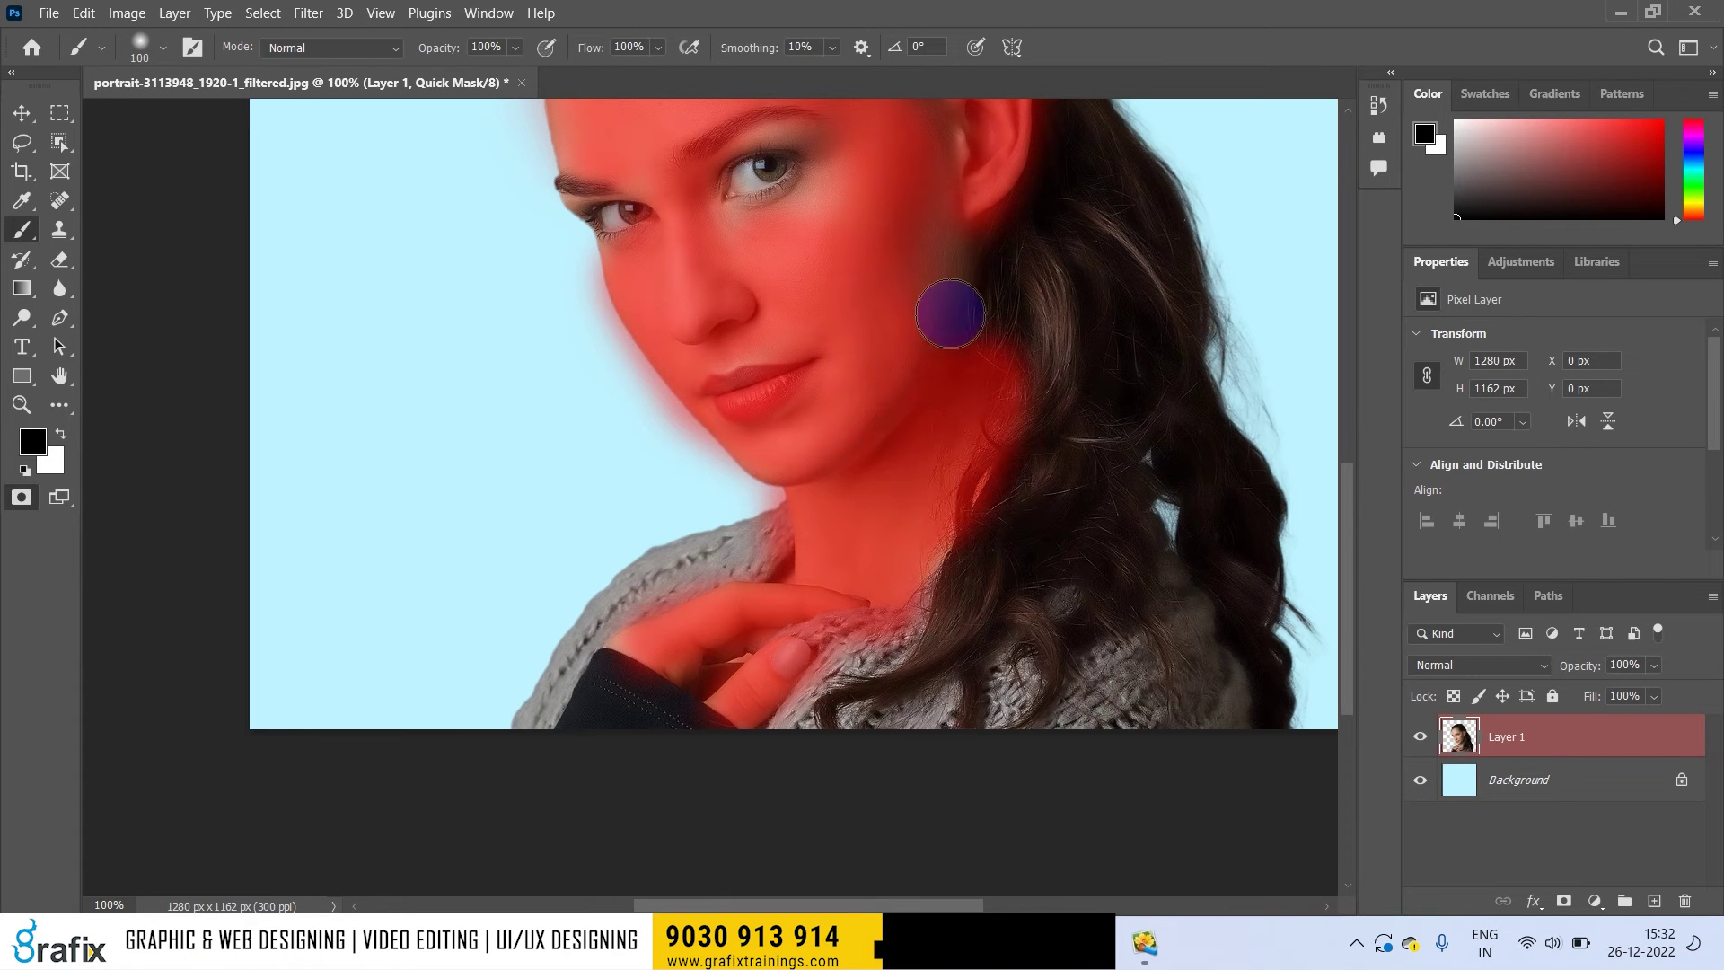
pyautogui.scroll(3, 966, 315)
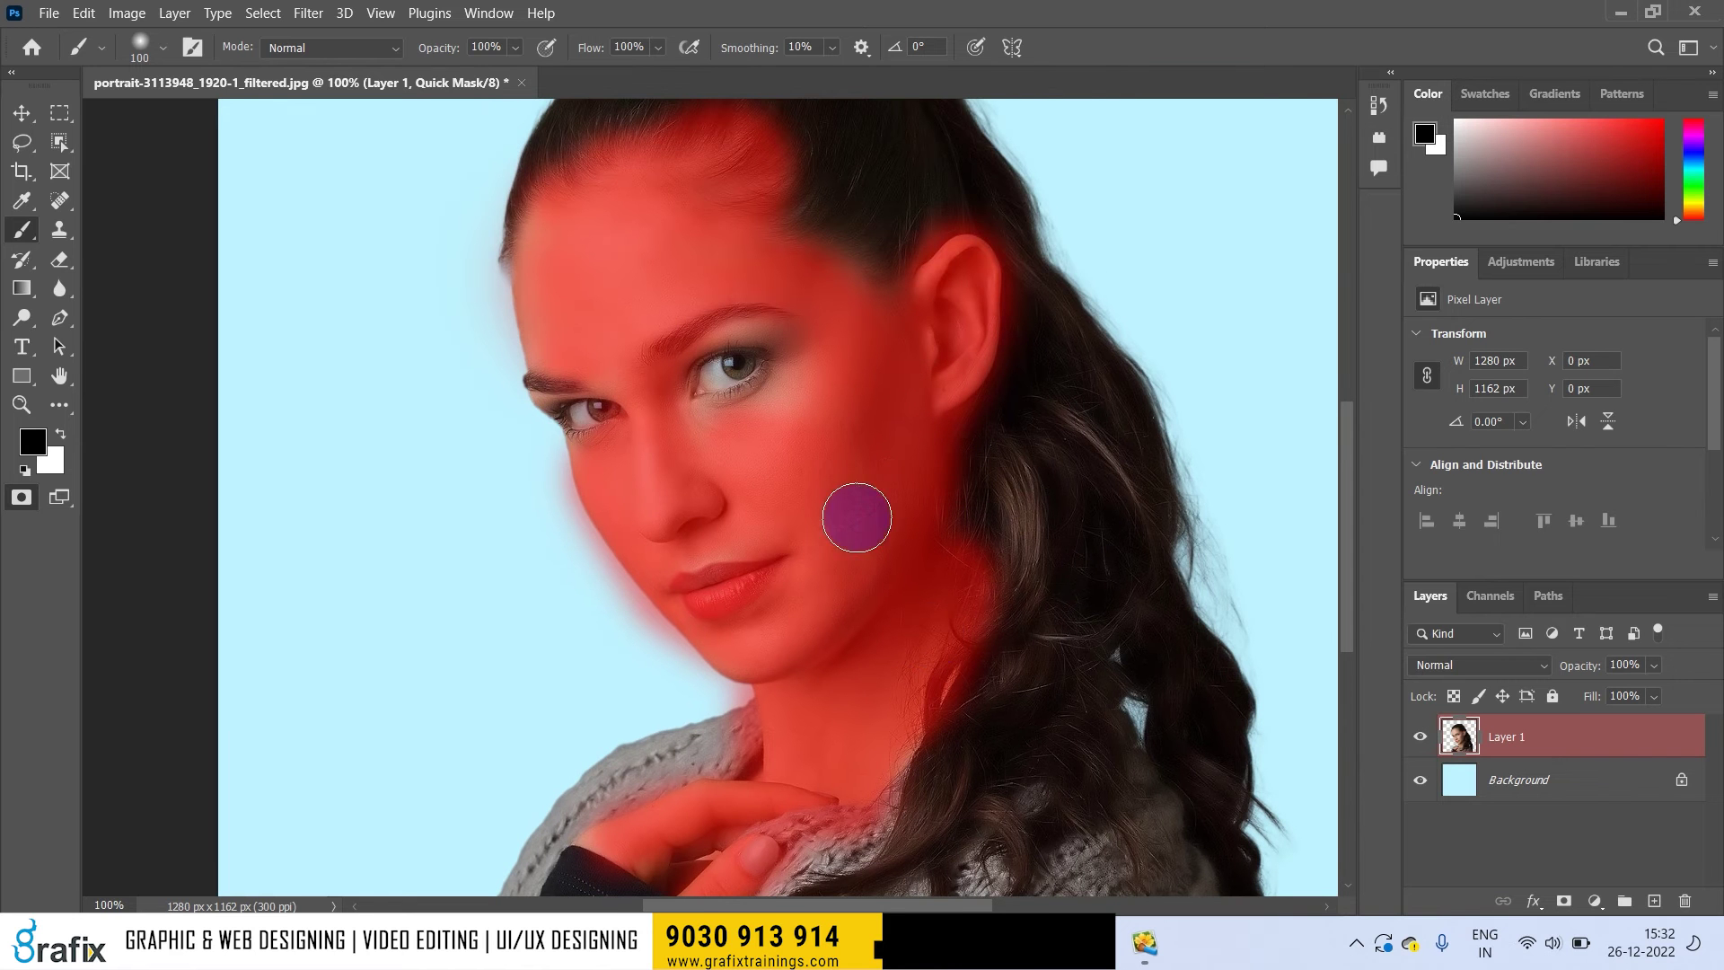
# Step: Fill the remaining unmasked skin around the eyebrows, the eyes and the temple hairline with the 100 px black brush
pyautogui.moveTo(616, 431)
pyautogui.mouseDown()
pyautogui.moveTo(542, 368)
pyautogui.moveTo(758, 335)
pyautogui.mouseUp()
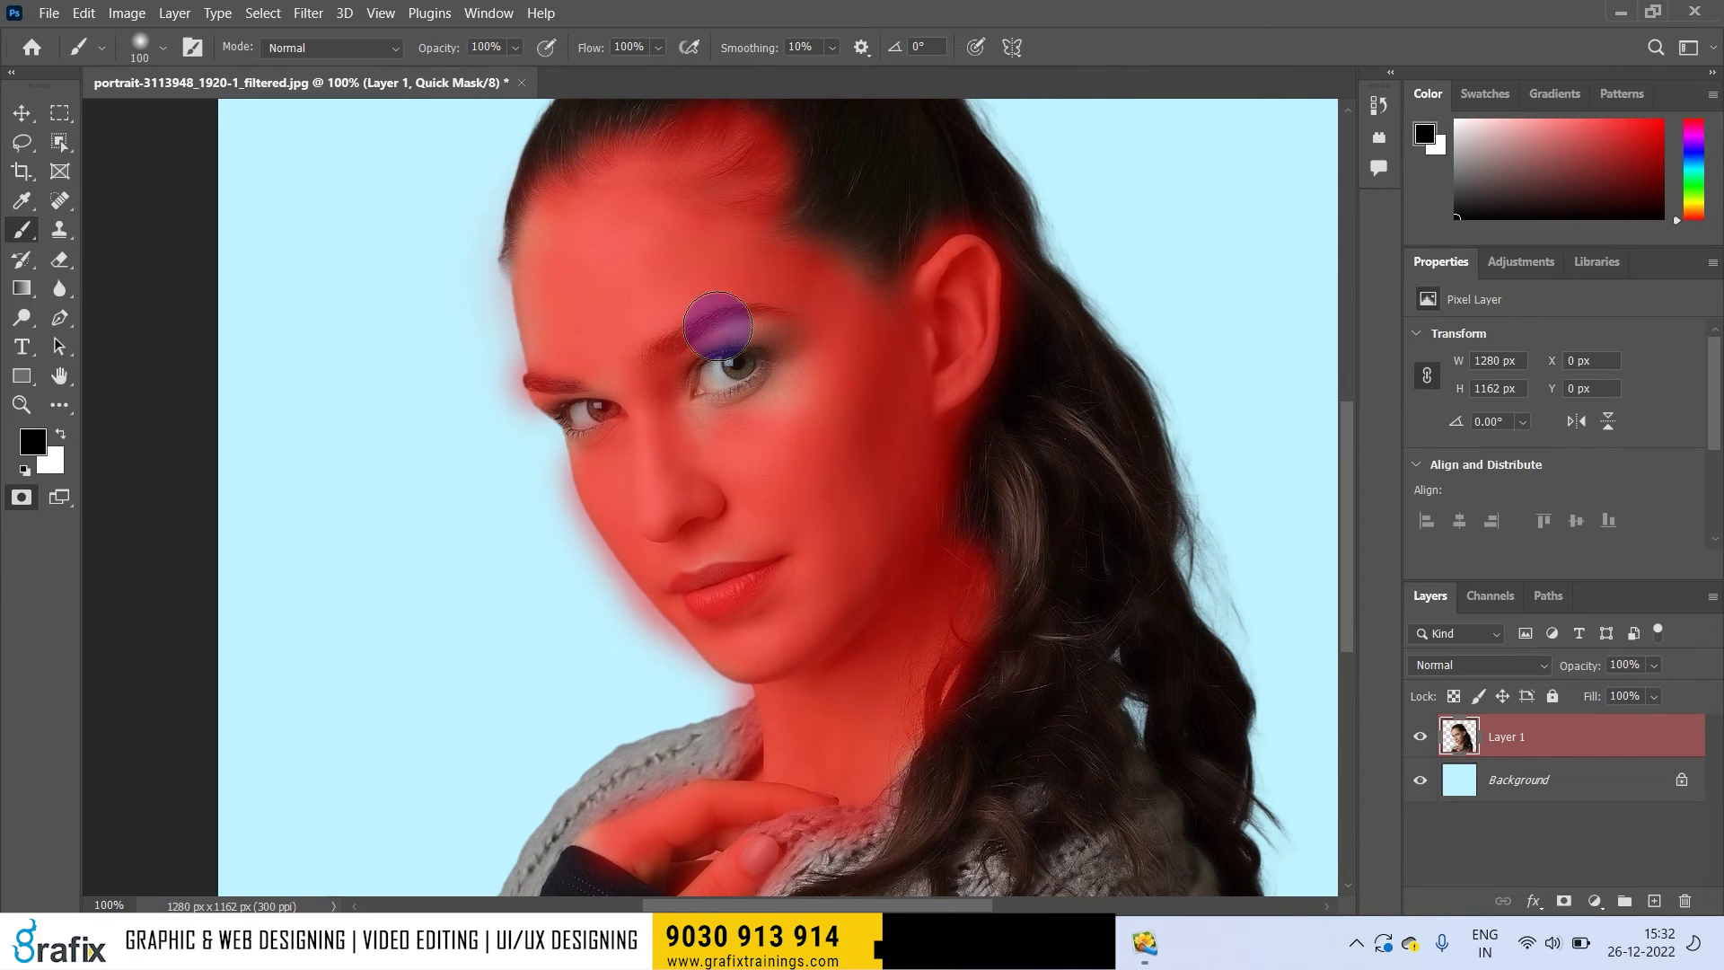
pyautogui.moveTo(809, 248); pyautogui.dragTo(787, 208)
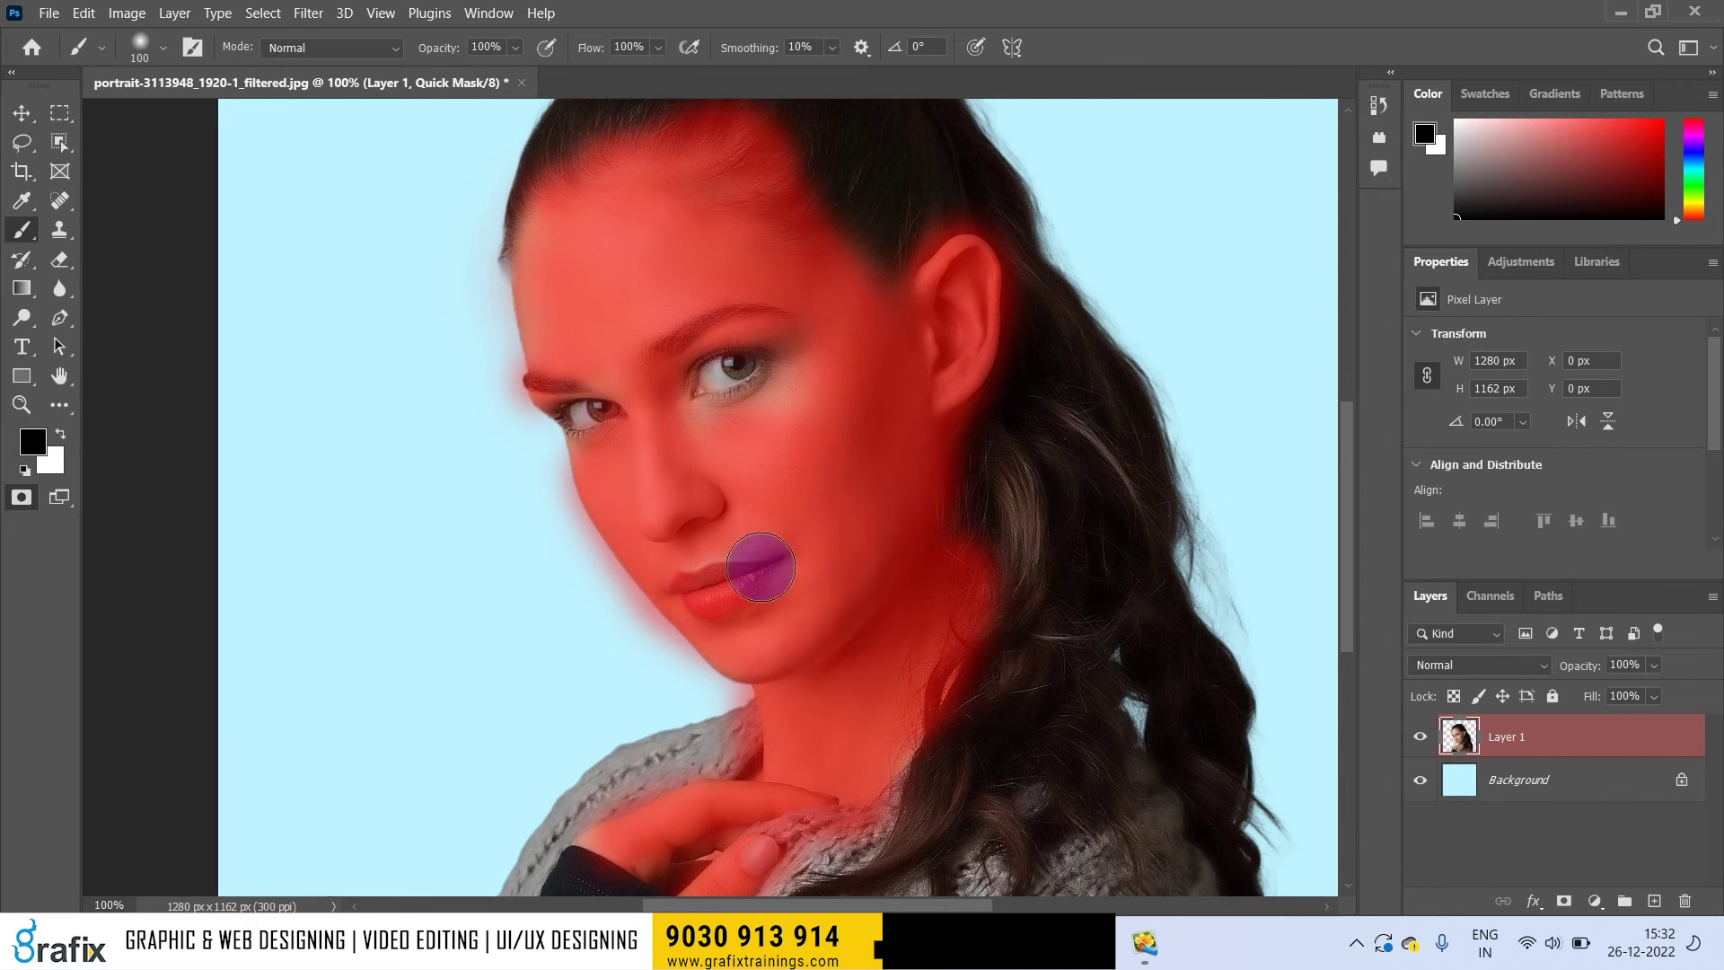
pyautogui.moveTo(816, 377); pyautogui.dragTo(699, 441)
pyautogui.moveTo(807, 554); pyautogui.dragTo(834, 505)
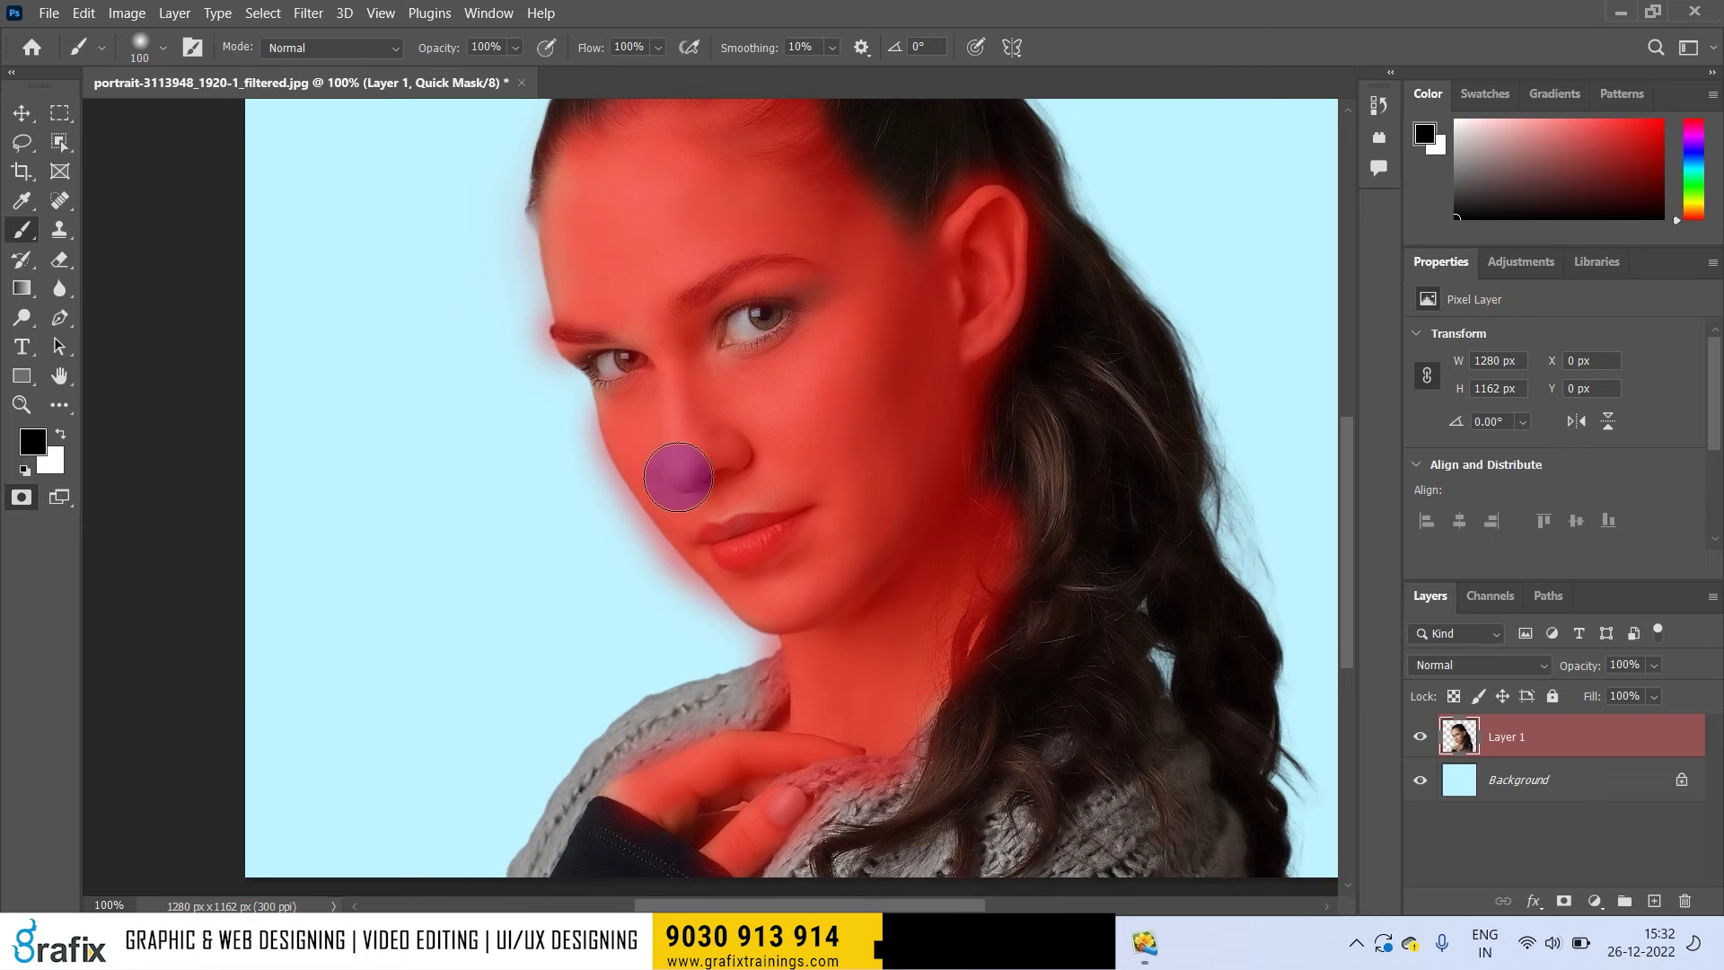
pyautogui.scroll(-2, 1014, 618)
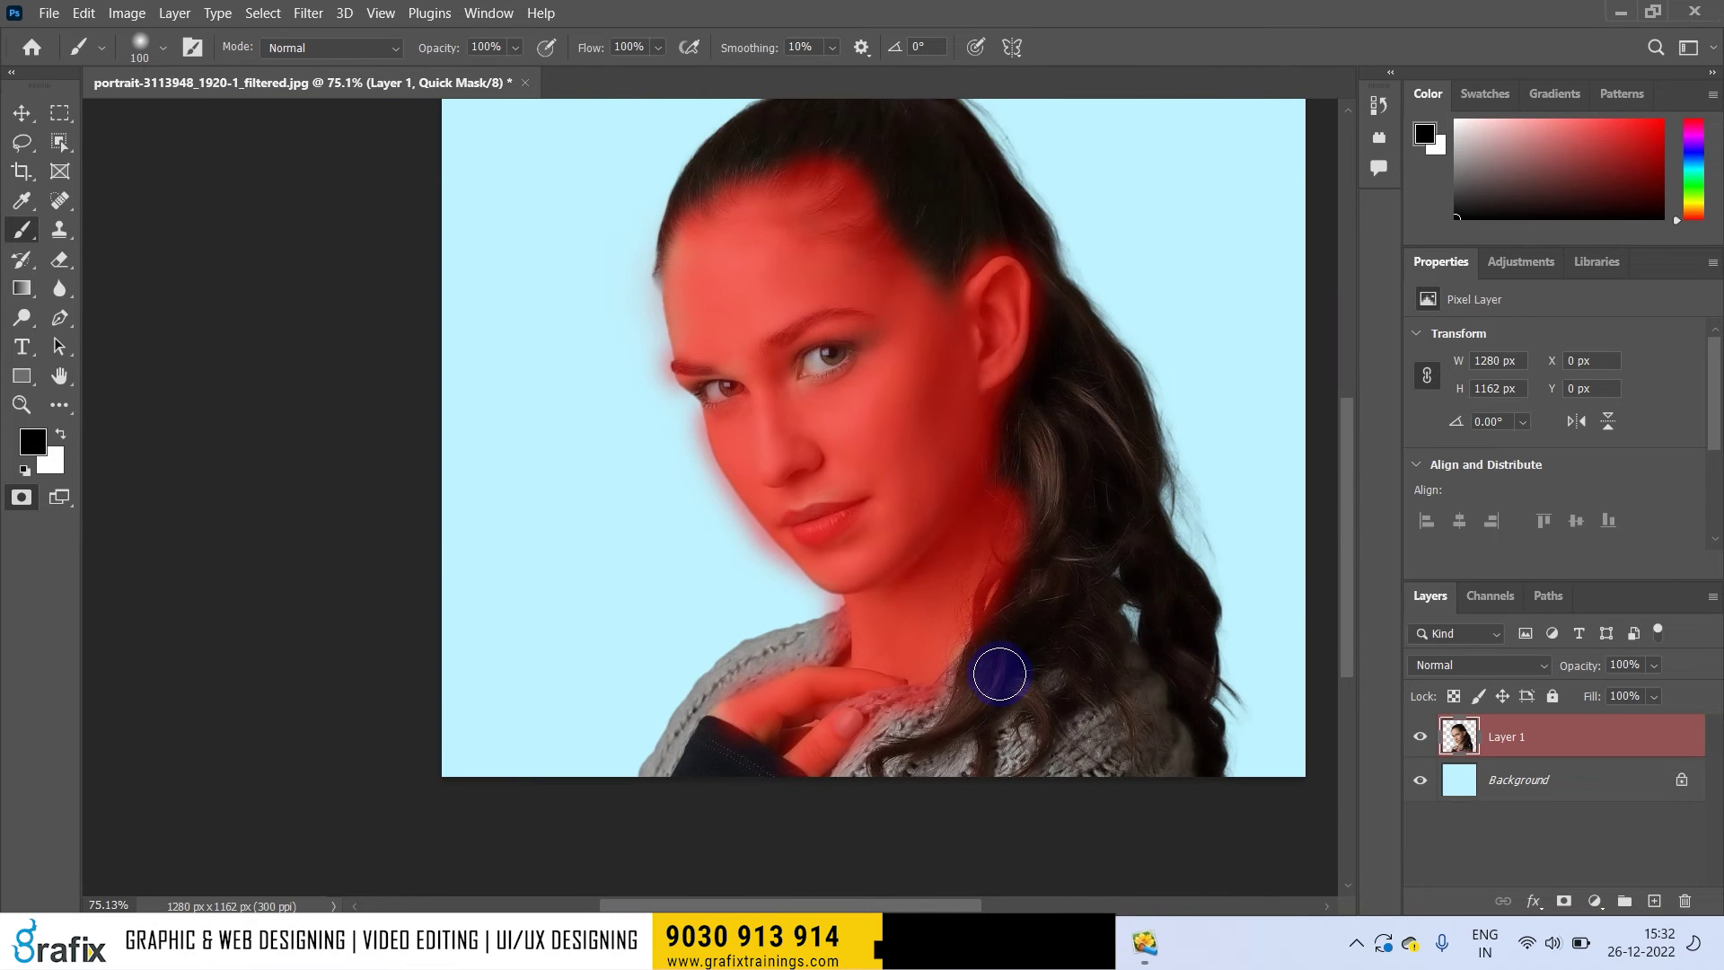
pyautogui.moveTo(999, 673)
pyautogui.mouseDown()
pyautogui.moveTo(895, 585)
pyautogui.moveTo(932, 719)
pyautogui.mouseUp()
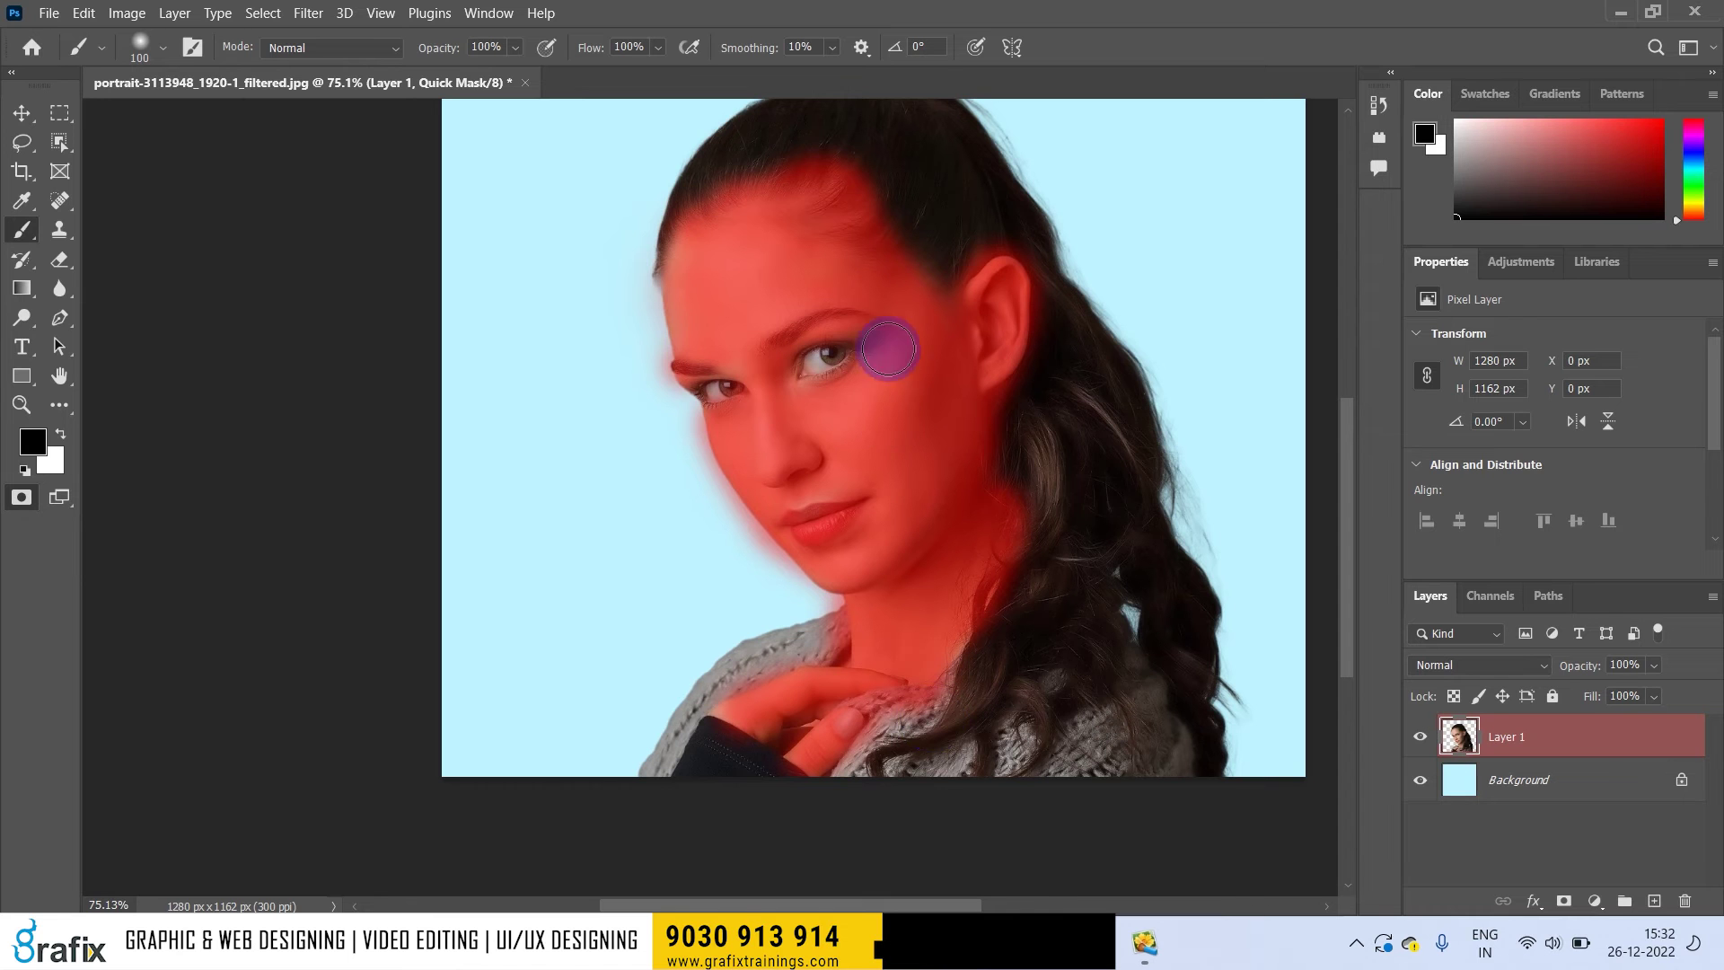
pyautogui.moveTo(687, 249)
pyautogui.mouseDown()
pyautogui.moveTo(695, 288)
pyautogui.moveTo(748, 287)
pyautogui.mouseUp()
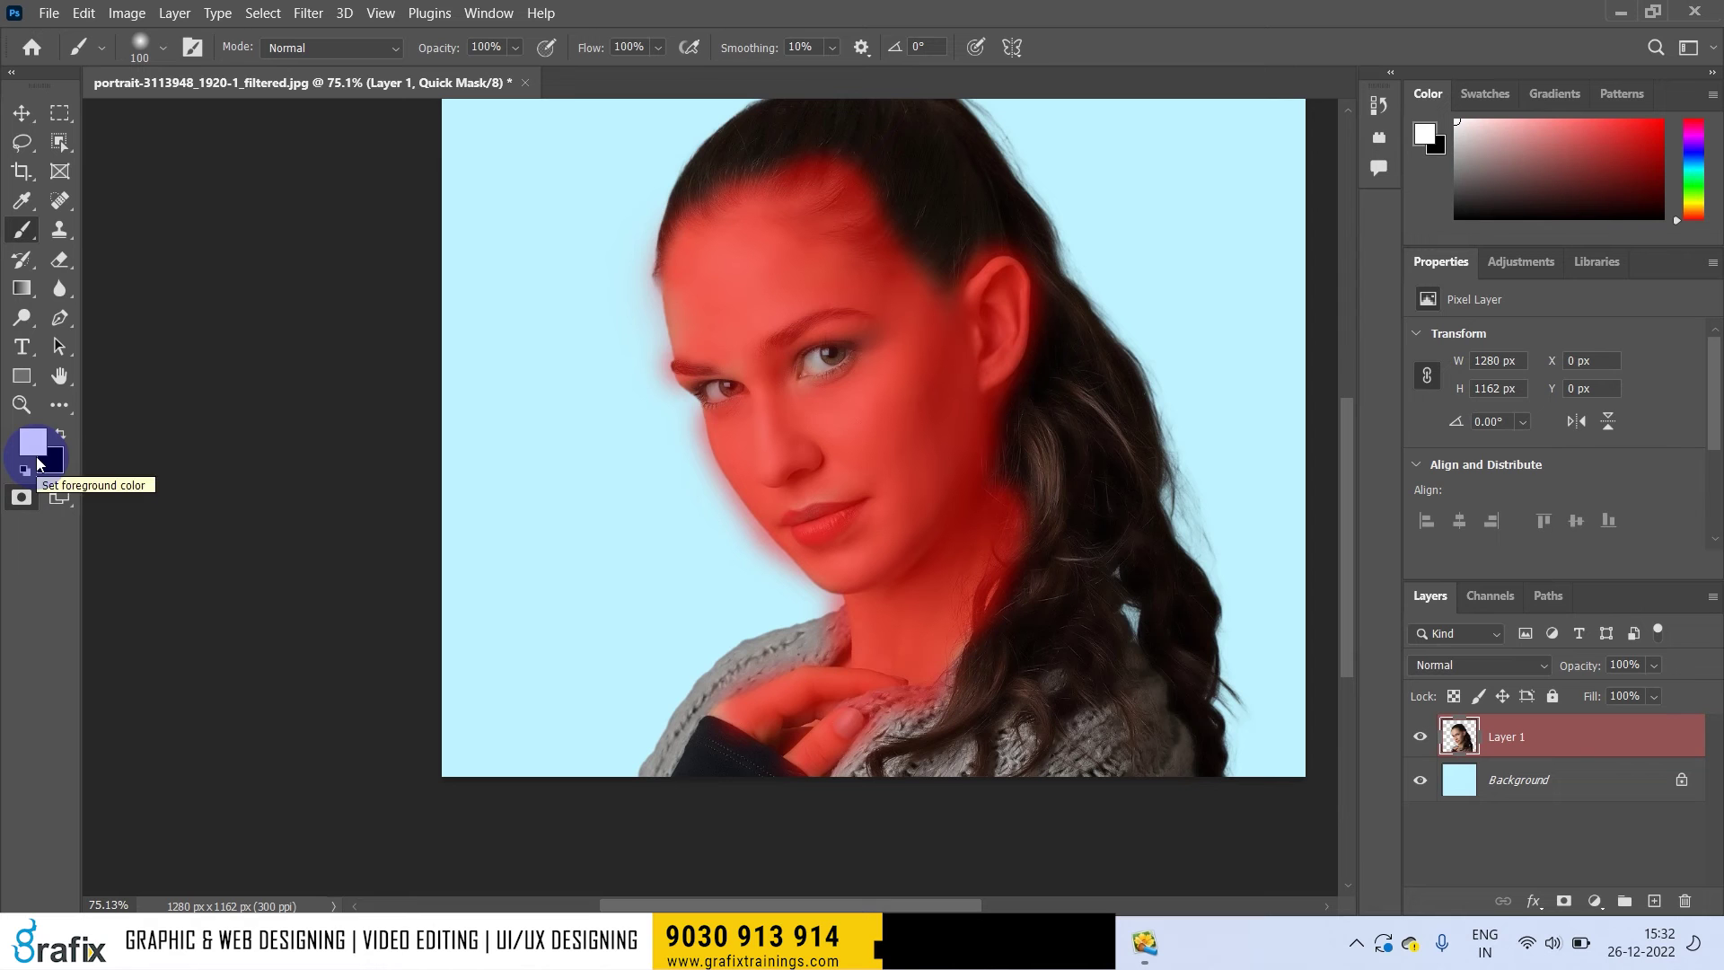
# Step: Paint with white to remove the quick mask from the lips and from the spill along the face outline, using a brush down to 50 px
pyautogui.press('x')
pyautogui.press('x')
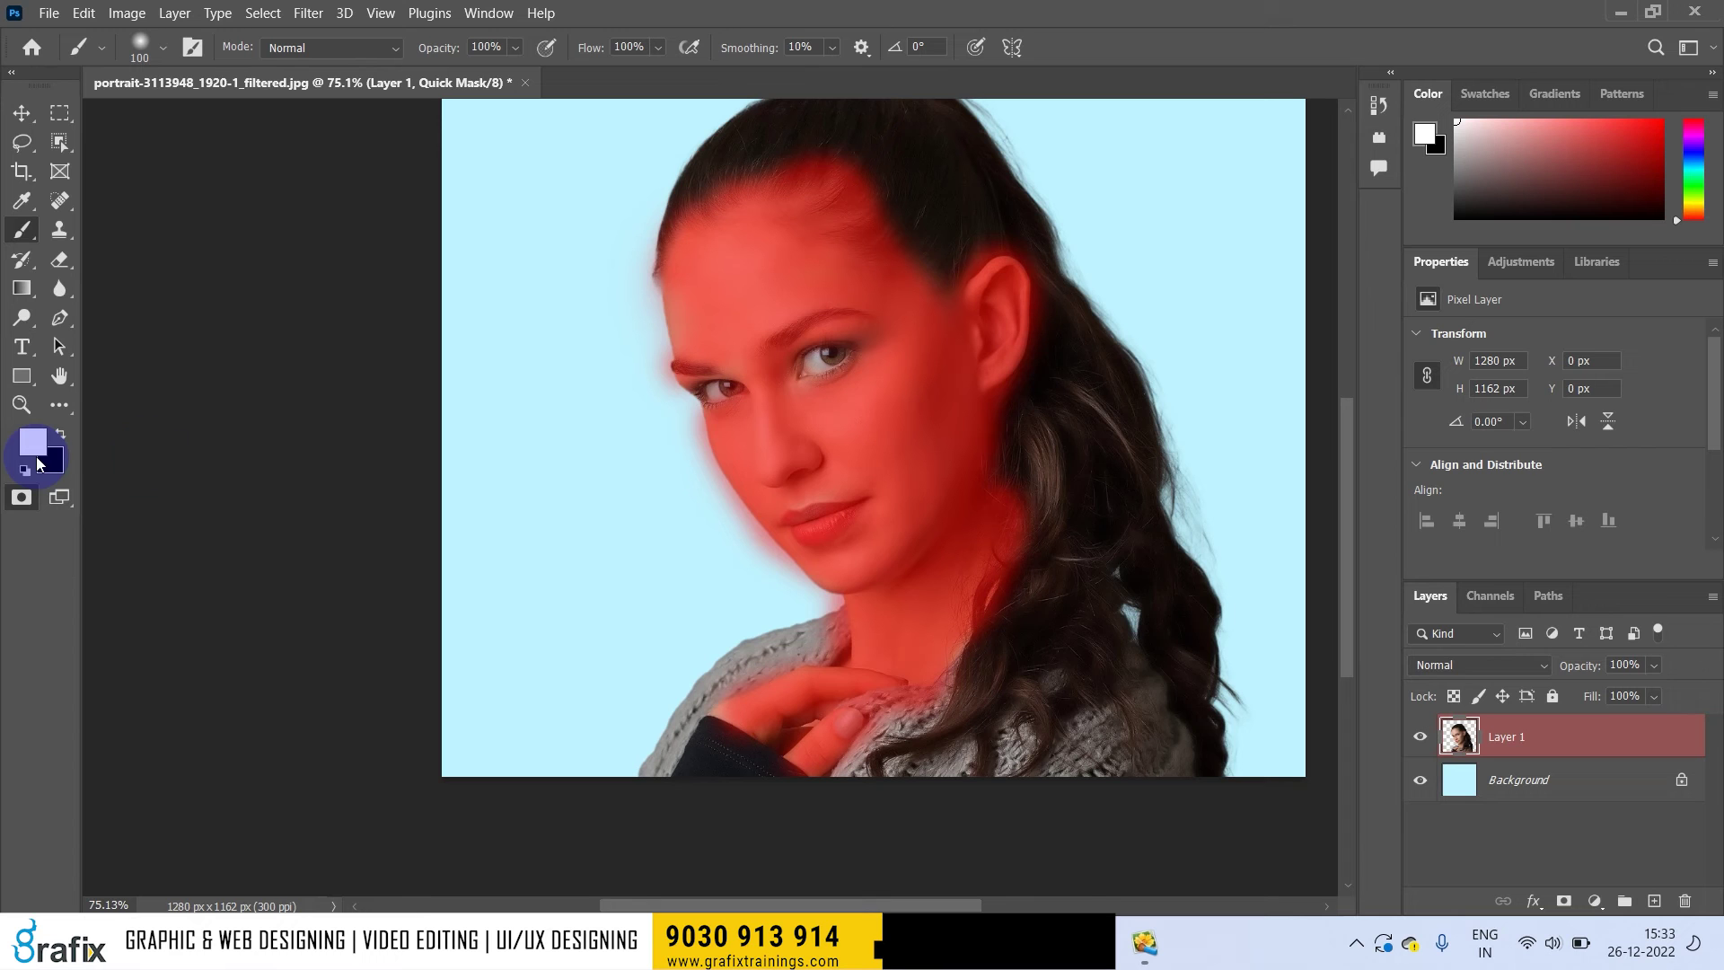
pyautogui.click(25, 468)
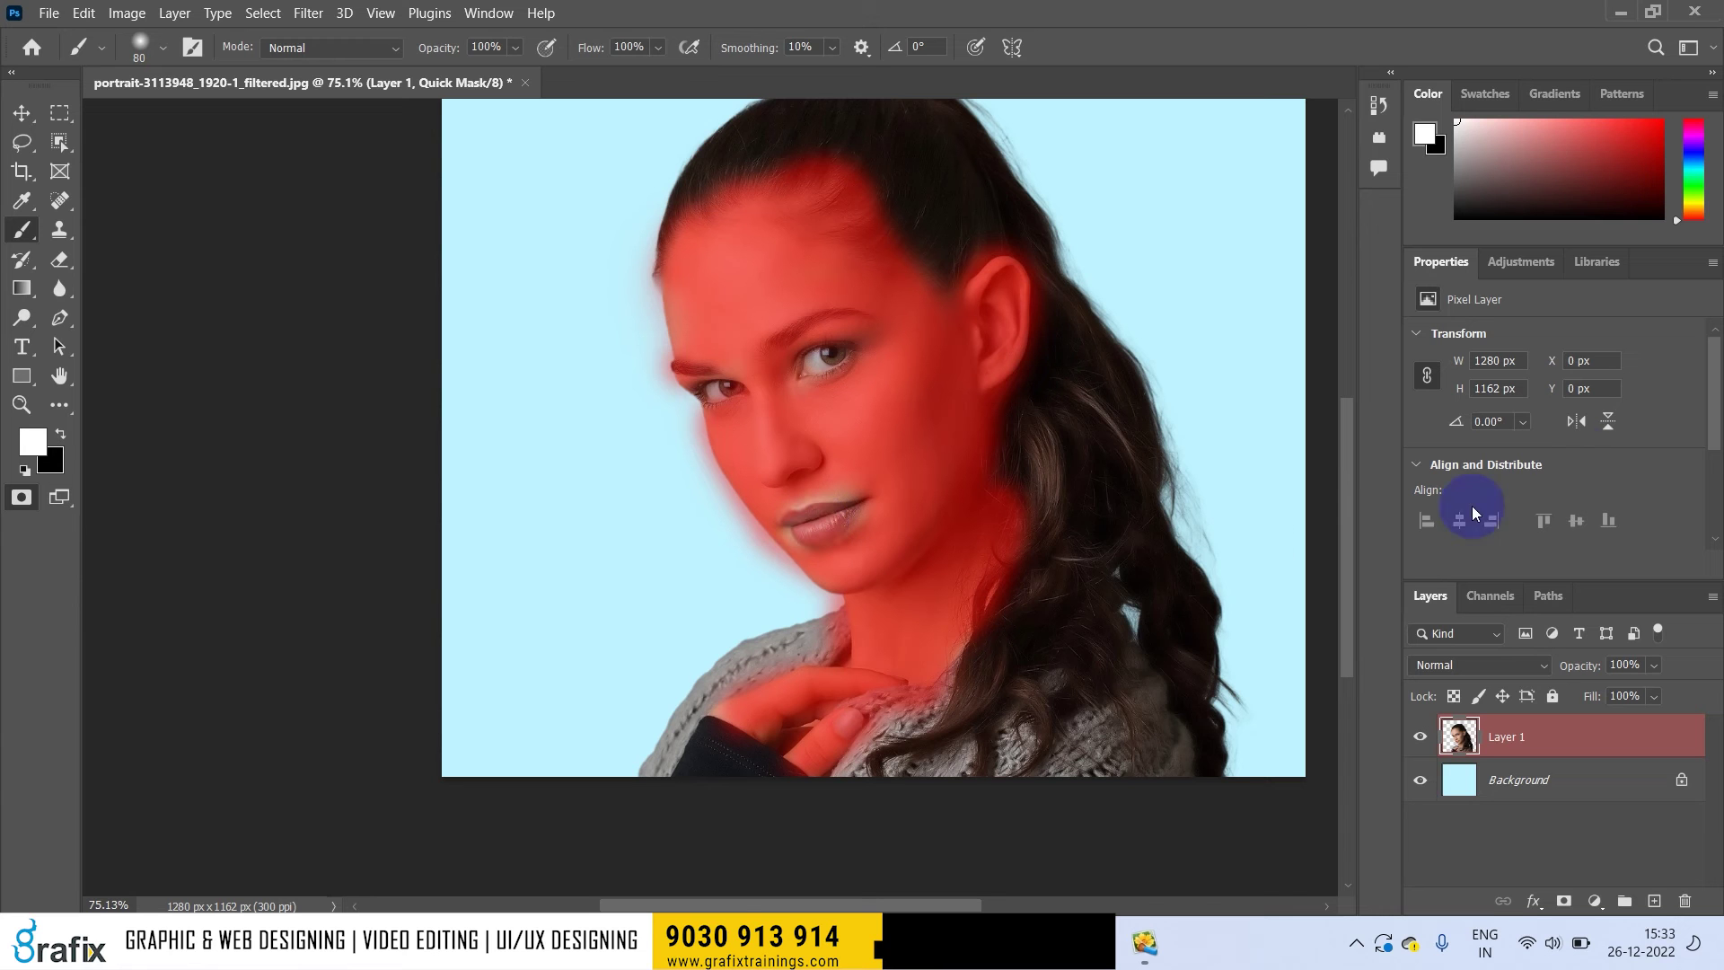
pyautogui.keyDown('ctrl'); pyautogui.click(674, 472); pyautogui.keyUp('ctrl')
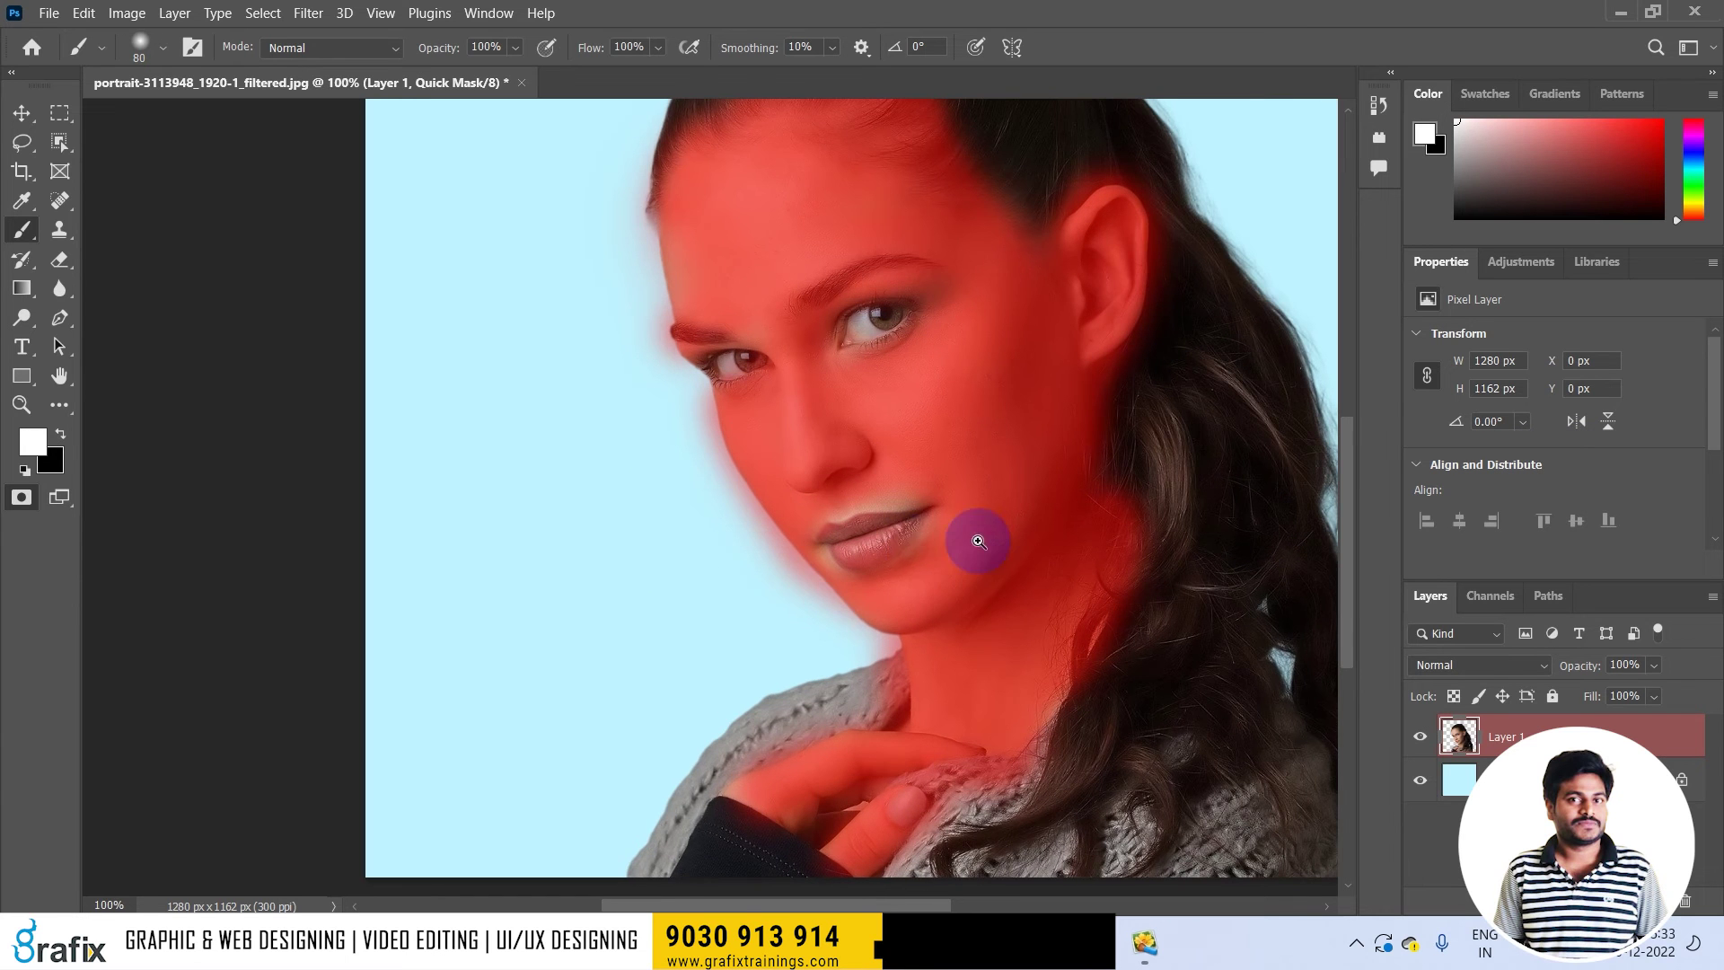
pyautogui.moveTo(923, 532)
pyautogui.mouseDown()
pyautogui.moveTo(839, 553)
pyautogui.moveTo(819, 537)
pyautogui.moveTo(929, 539)
pyautogui.mouseUp()
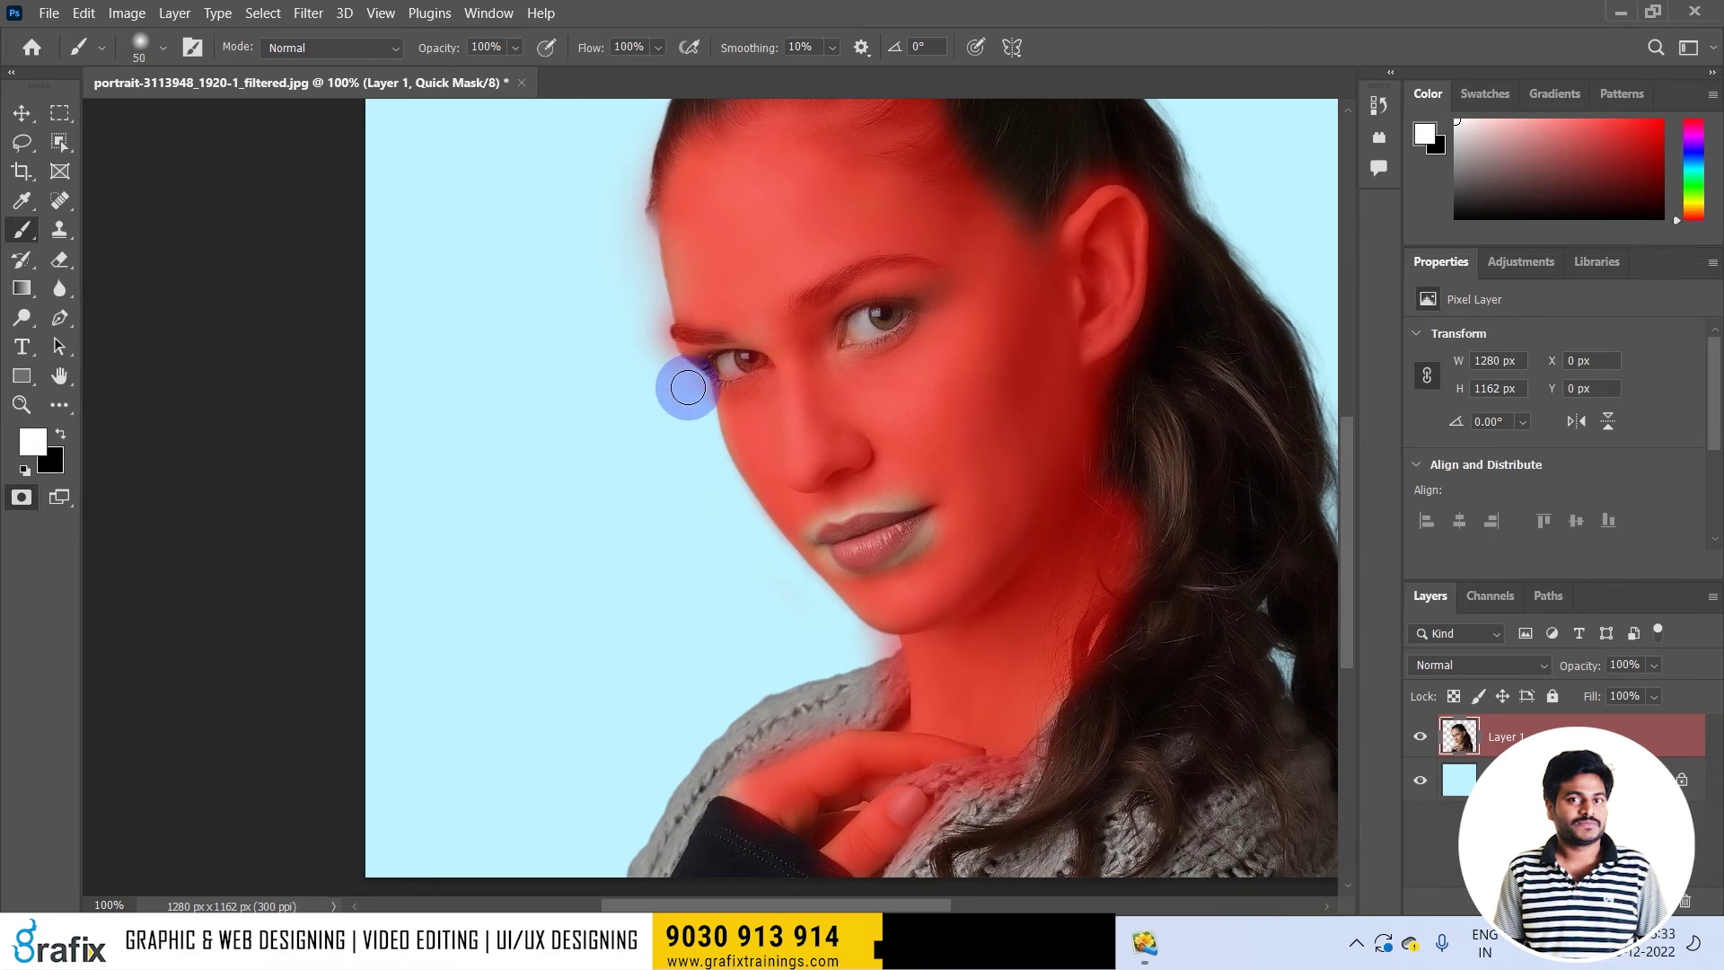
# Step: Enlarge the white brush to 175 px and clean the mask spill off the background and hair around the head
pyautogui.scroll(5, 682, 476)
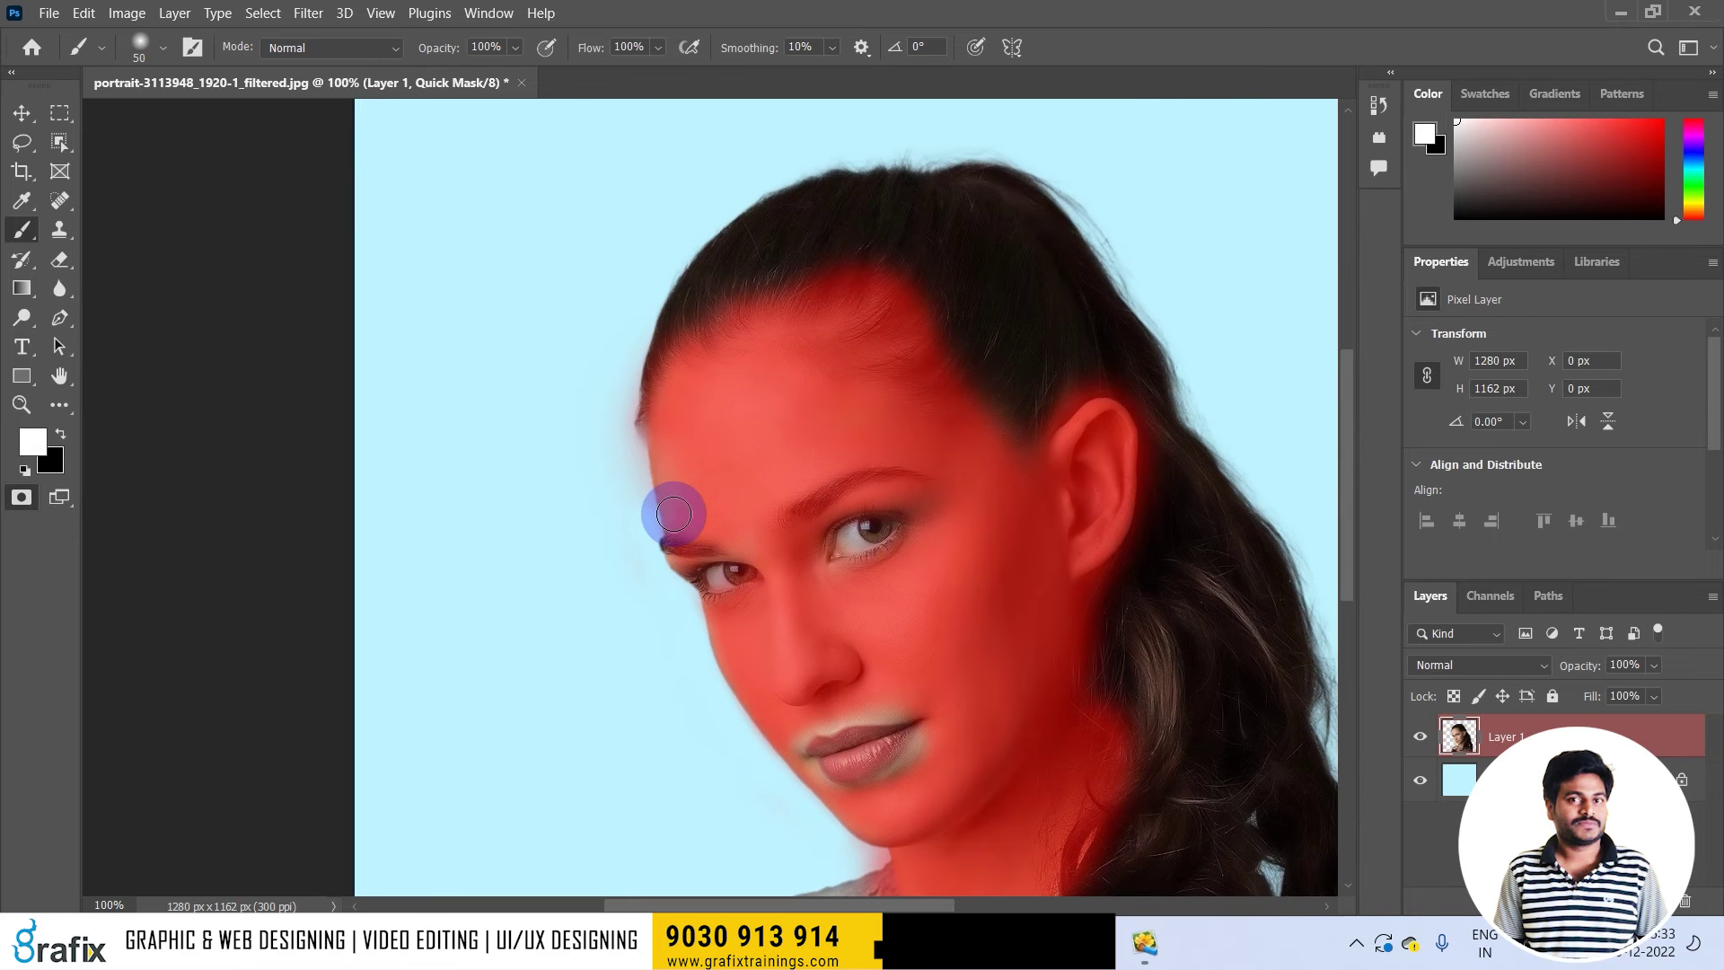
pyautogui.press(']')
pyautogui.press(']')
pyautogui.press(']')
pyautogui.press(']')
pyautogui.press(']')
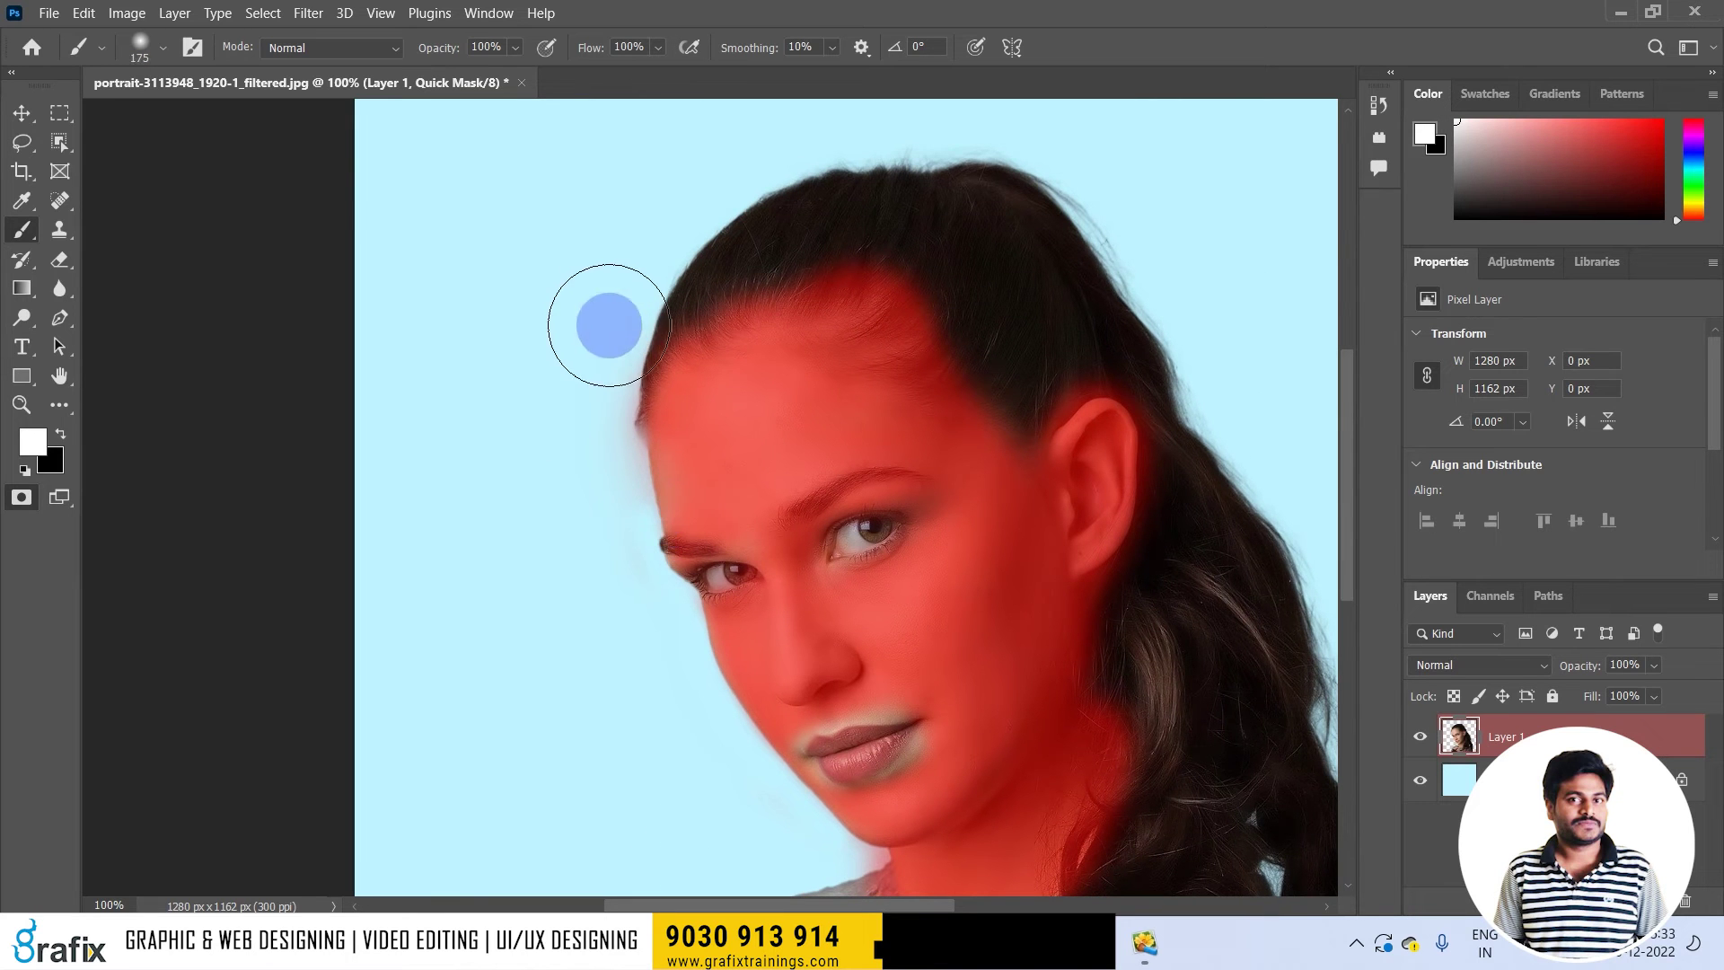
pyautogui.moveTo(898, 263)
pyautogui.mouseDown()
pyautogui.moveTo(975, 298)
pyautogui.moveTo(1047, 377)
pyautogui.moveTo(1131, 375)
pyautogui.moveTo(1148, 404)
pyautogui.moveTo(1175, 374)
pyautogui.moveTo(1204, 623)
pyautogui.moveTo(1092, 533)
pyautogui.moveTo(1047, 434)
pyautogui.moveTo(1022, 264)
pyautogui.moveTo(1037, 338)
pyautogui.moveTo(1010, 385)
pyautogui.moveTo(962, 301)
pyautogui.moveTo(922, 295)
pyautogui.moveTo(1262, 638)
pyautogui.moveTo(1217, 457)
pyautogui.moveTo(1204, 438)
pyautogui.moveTo(1199, 521)
pyautogui.moveTo(1143, 616)
pyautogui.moveTo(1153, 754)
pyautogui.moveTo(1166, 408)
pyautogui.mouseUp()
pyautogui.moveTo(1129, 347)
pyautogui.mouseDown()
pyautogui.moveTo(1121, 312)
pyautogui.moveTo(1154, 421)
pyautogui.moveTo(1116, 585)
pyautogui.moveTo(1155, 634)
pyautogui.mouseUp()
# Step: Reduce the white brush to 100 px and erase the mask spill from the sweater and the hair beside the neck
pyautogui.scroll(-3, 993, 654)
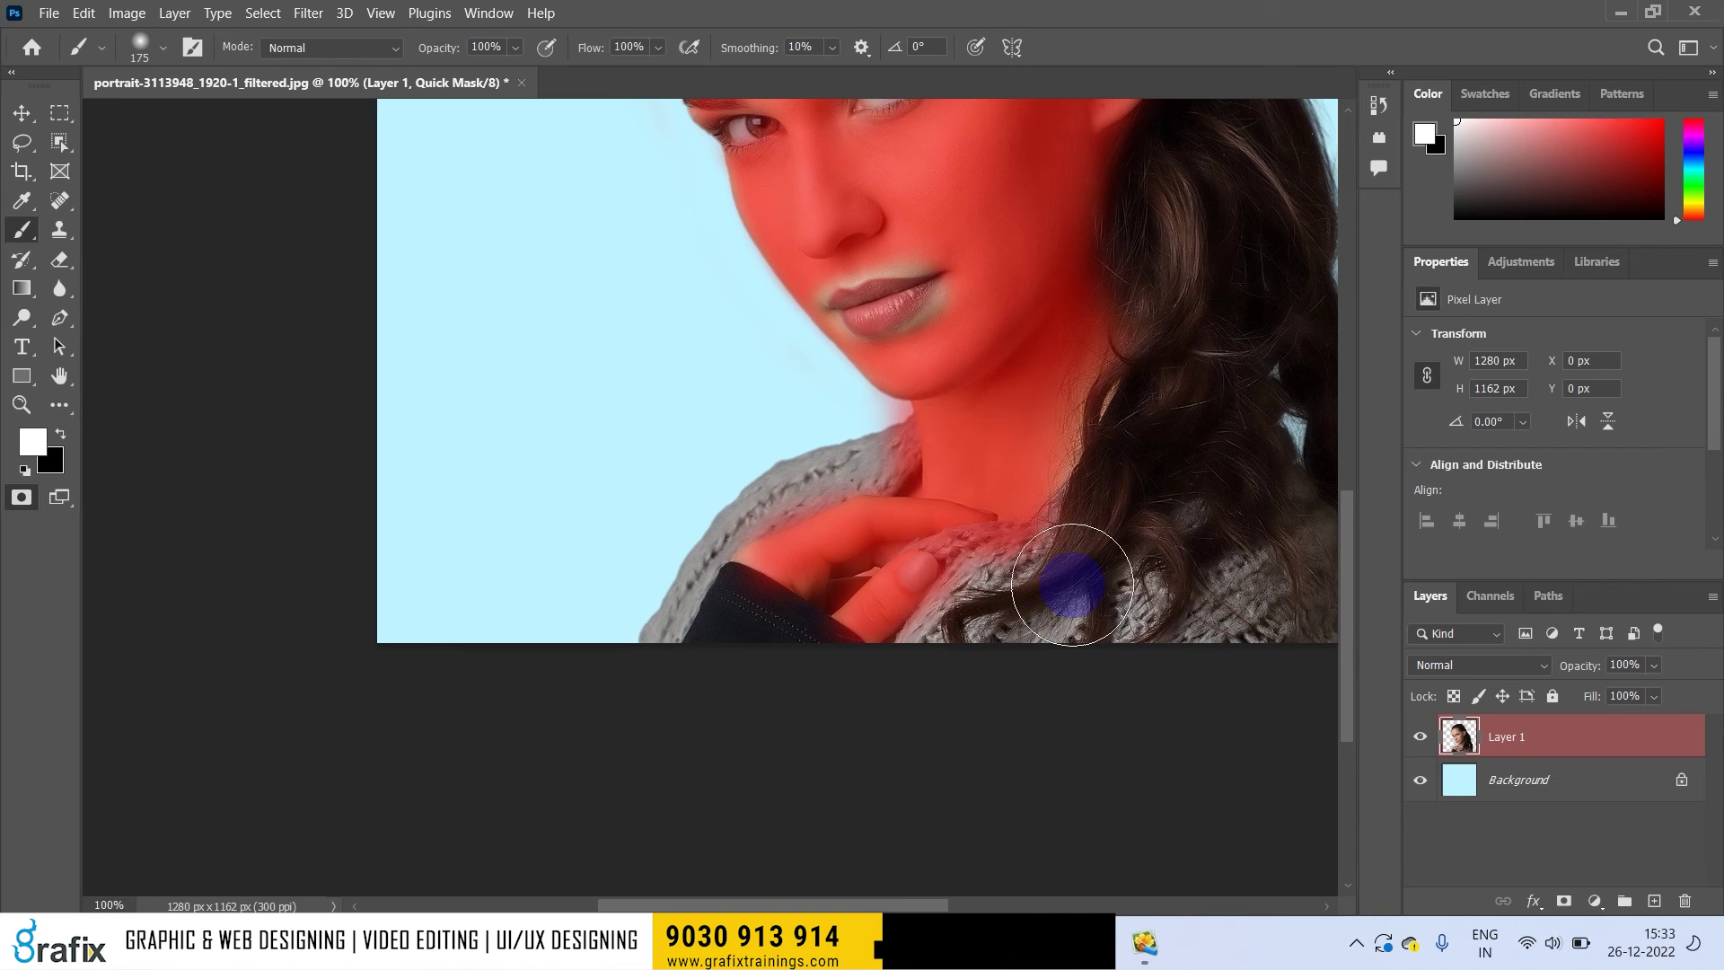
pyautogui.press('[')
pyautogui.moveTo(1072, 579)
pyautogui.mouseDown()
pyautogui.moveTo(1012, 553)
pyautogui.moveTo(969, 561)
pyautogui.moveTo(954, 615)
pyautogui.moveTo(824, 688)
pyautogui.mouseUp()
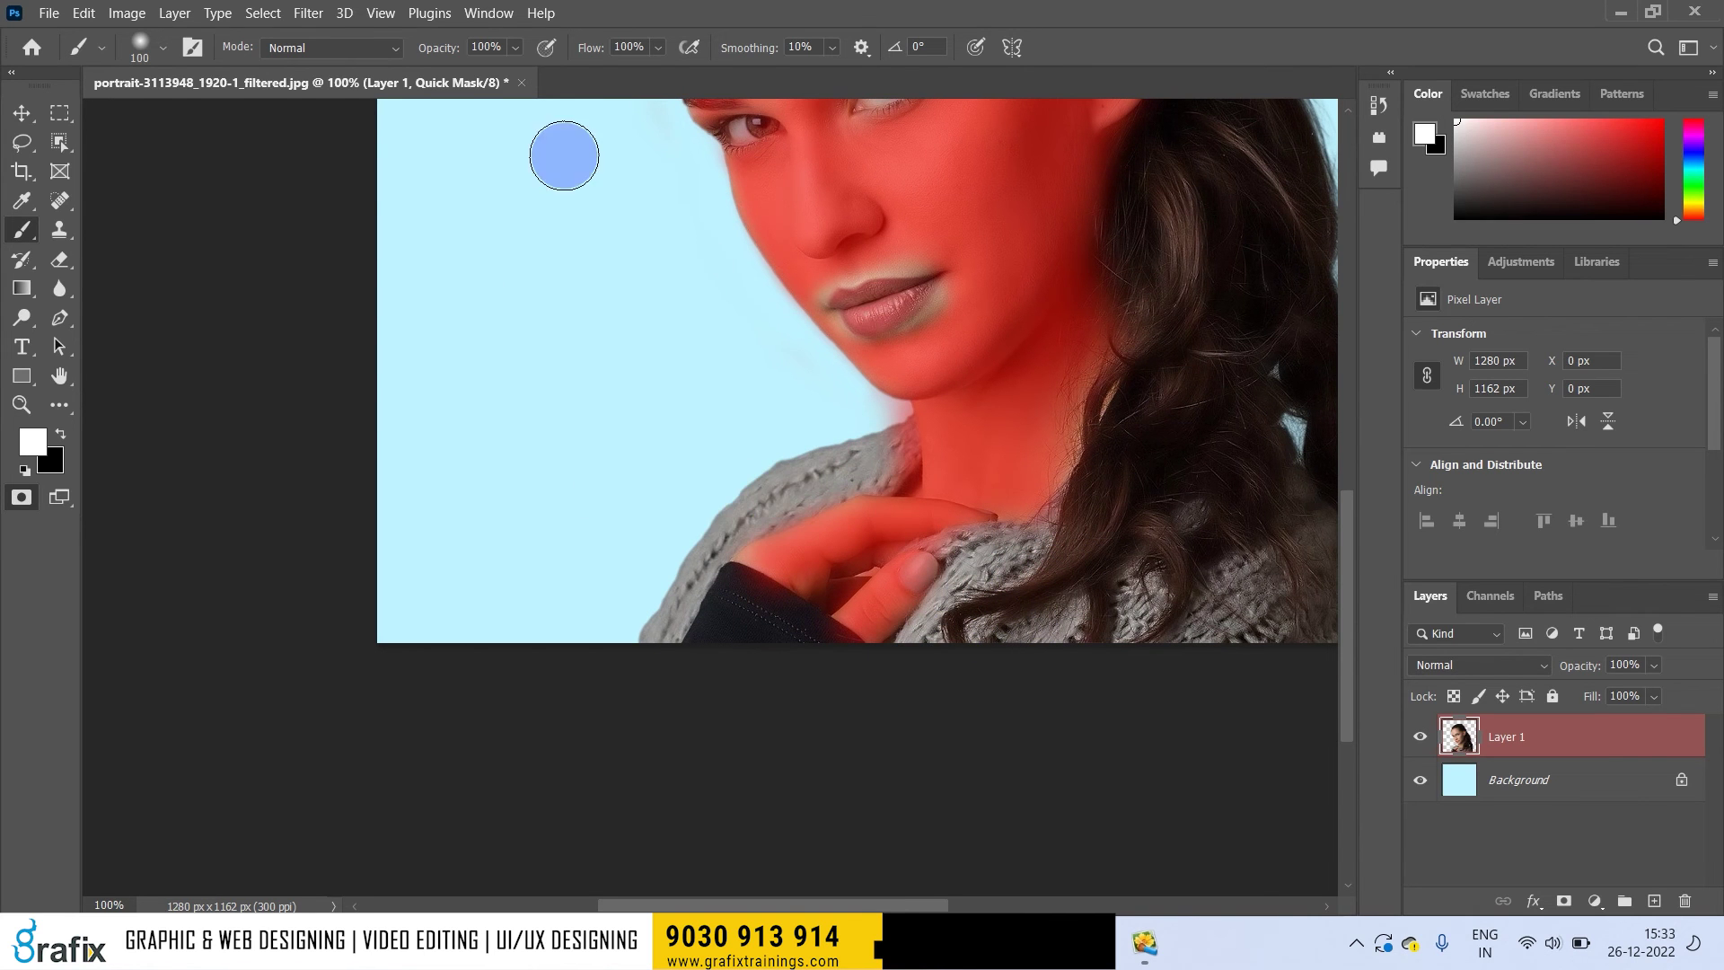
pyautogui.moveTo(1184, 368); pyautogui.dragTo(1111, 500)
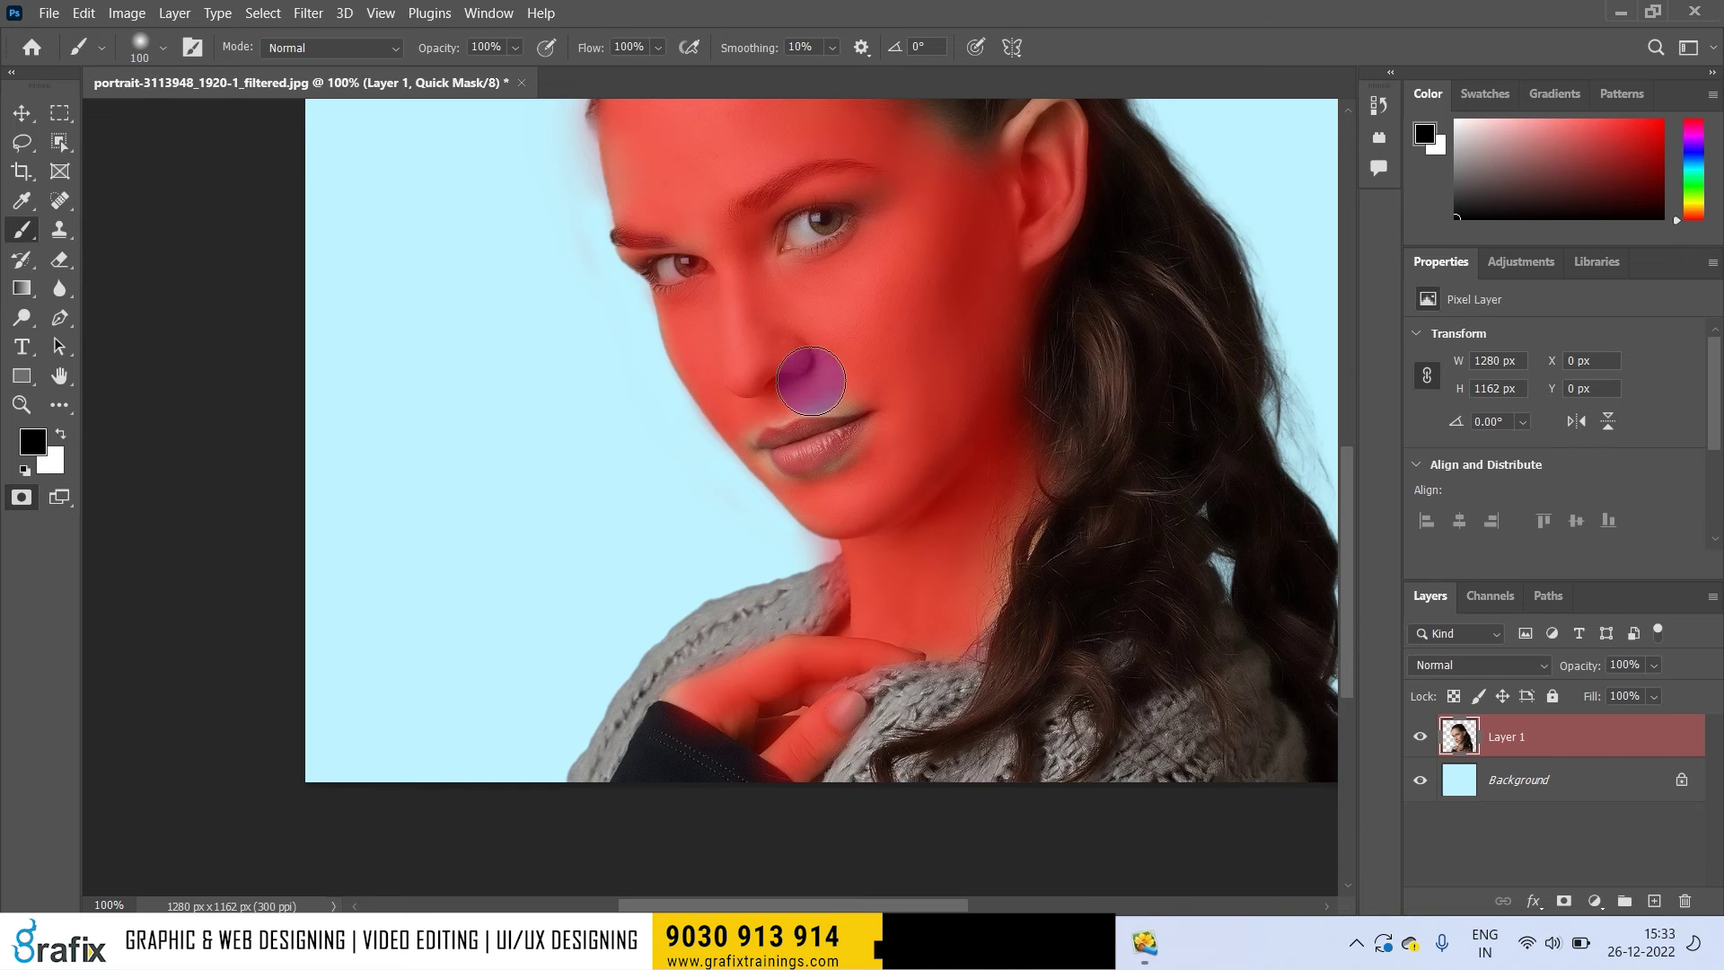
# Step: Switch to black and repaint the quick mask on the neck, hand, ear and forehead hairline with the 100 px brush
pyautogui.moveTo(975, 665)
pyautogui.mouseDown()
pyautogui.moveTo(989, 578)
pyautogui.moveTo(1025, 520)
pyautogui.mouseUp()
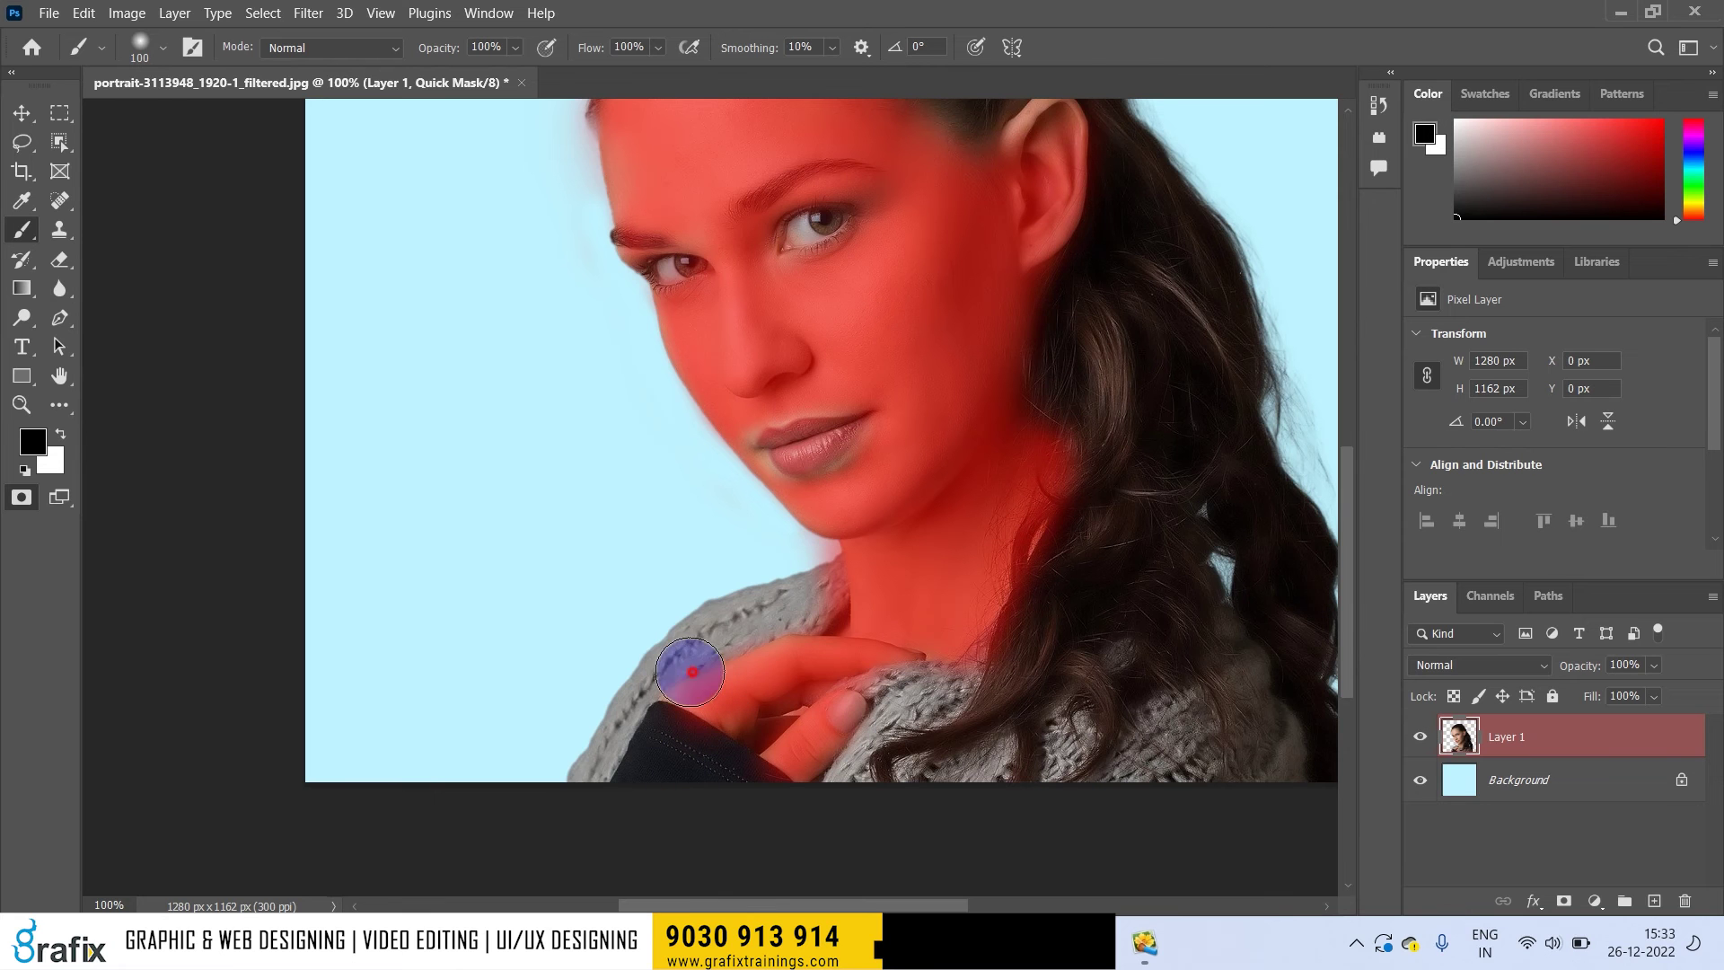
pyautogui.moveTo(1081, 447); pyautogui.dragTo(958, 584)
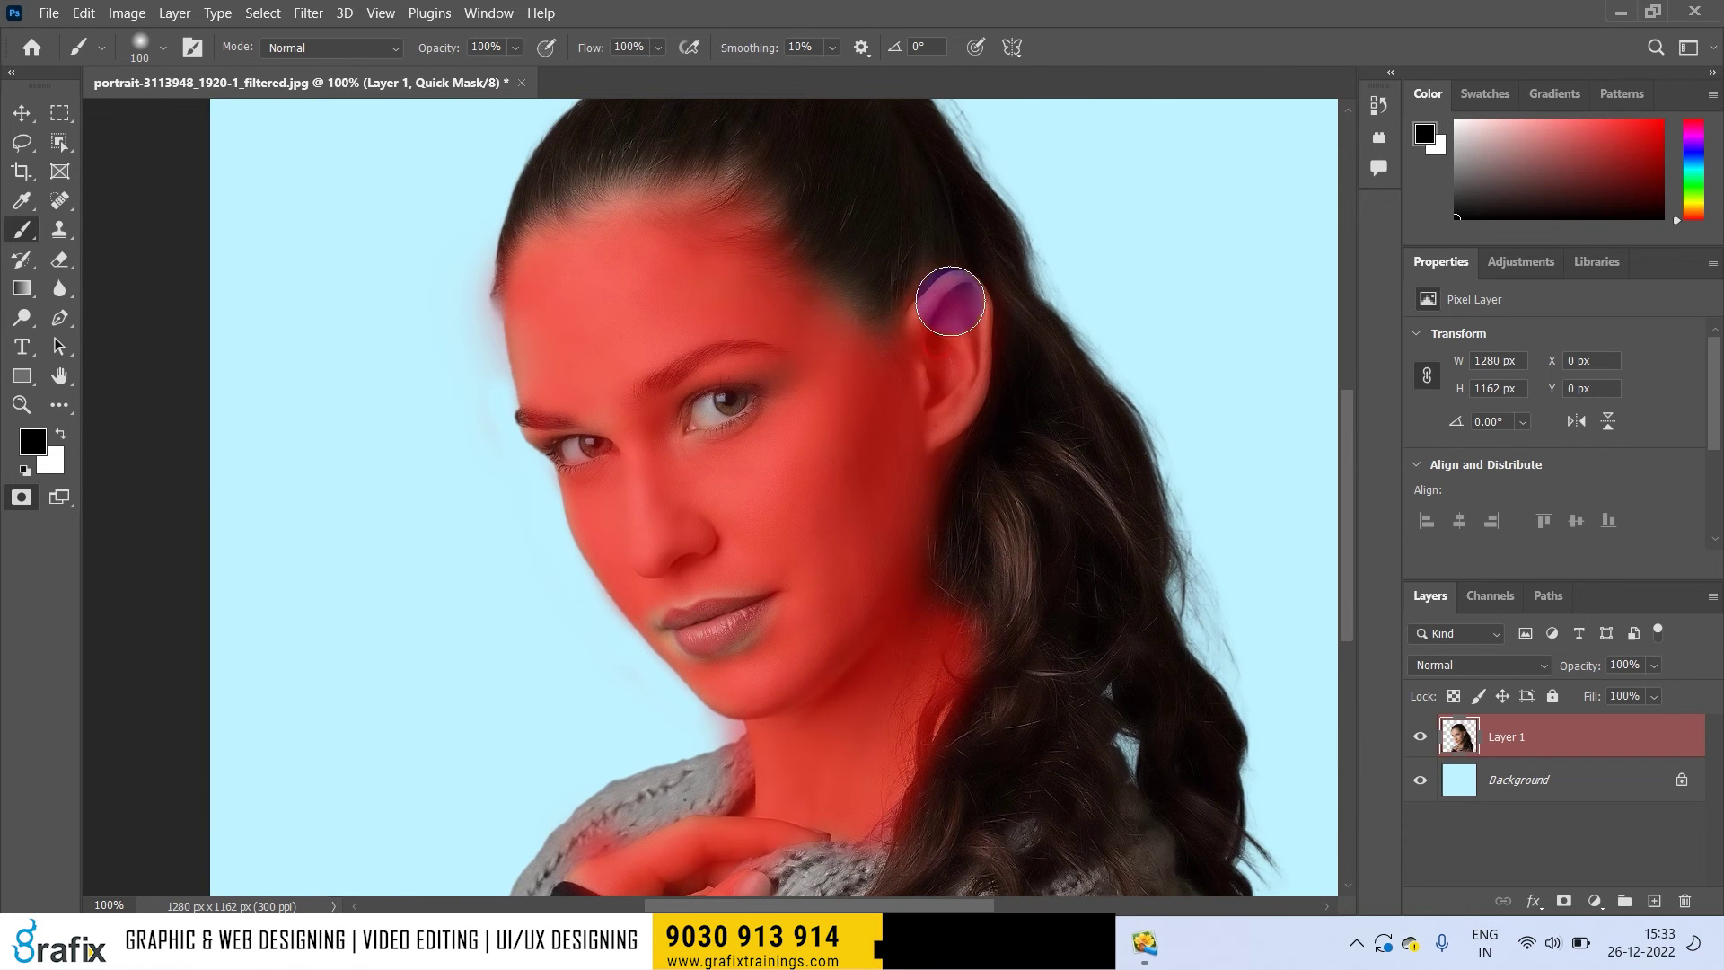
pyautogui.scroll(-3, 857, 359)
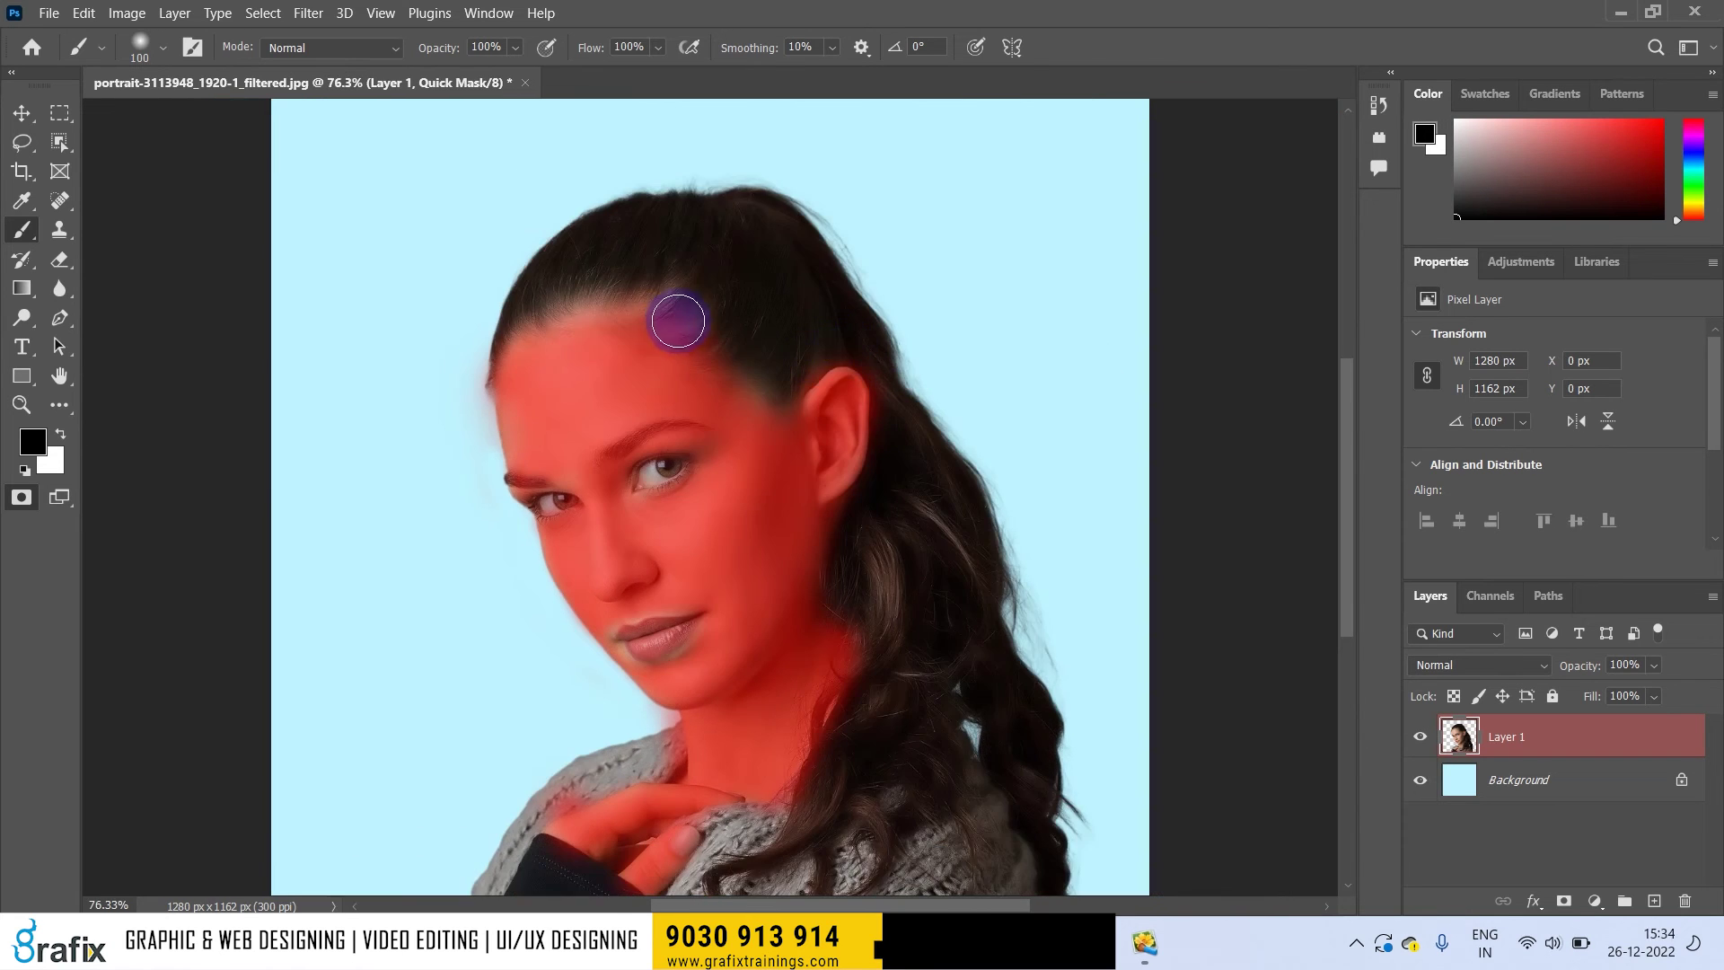
pyautogui.moveTo(688, 335)
pyautogui.mouseDown()
pyautogui.moveTo(660, 306)
pyautogui.moveTo(572, 314)
pyautogui.moveTo(545, 333)
pyautogui.moveTo(537, 373)
pyautogui.mouseUp()
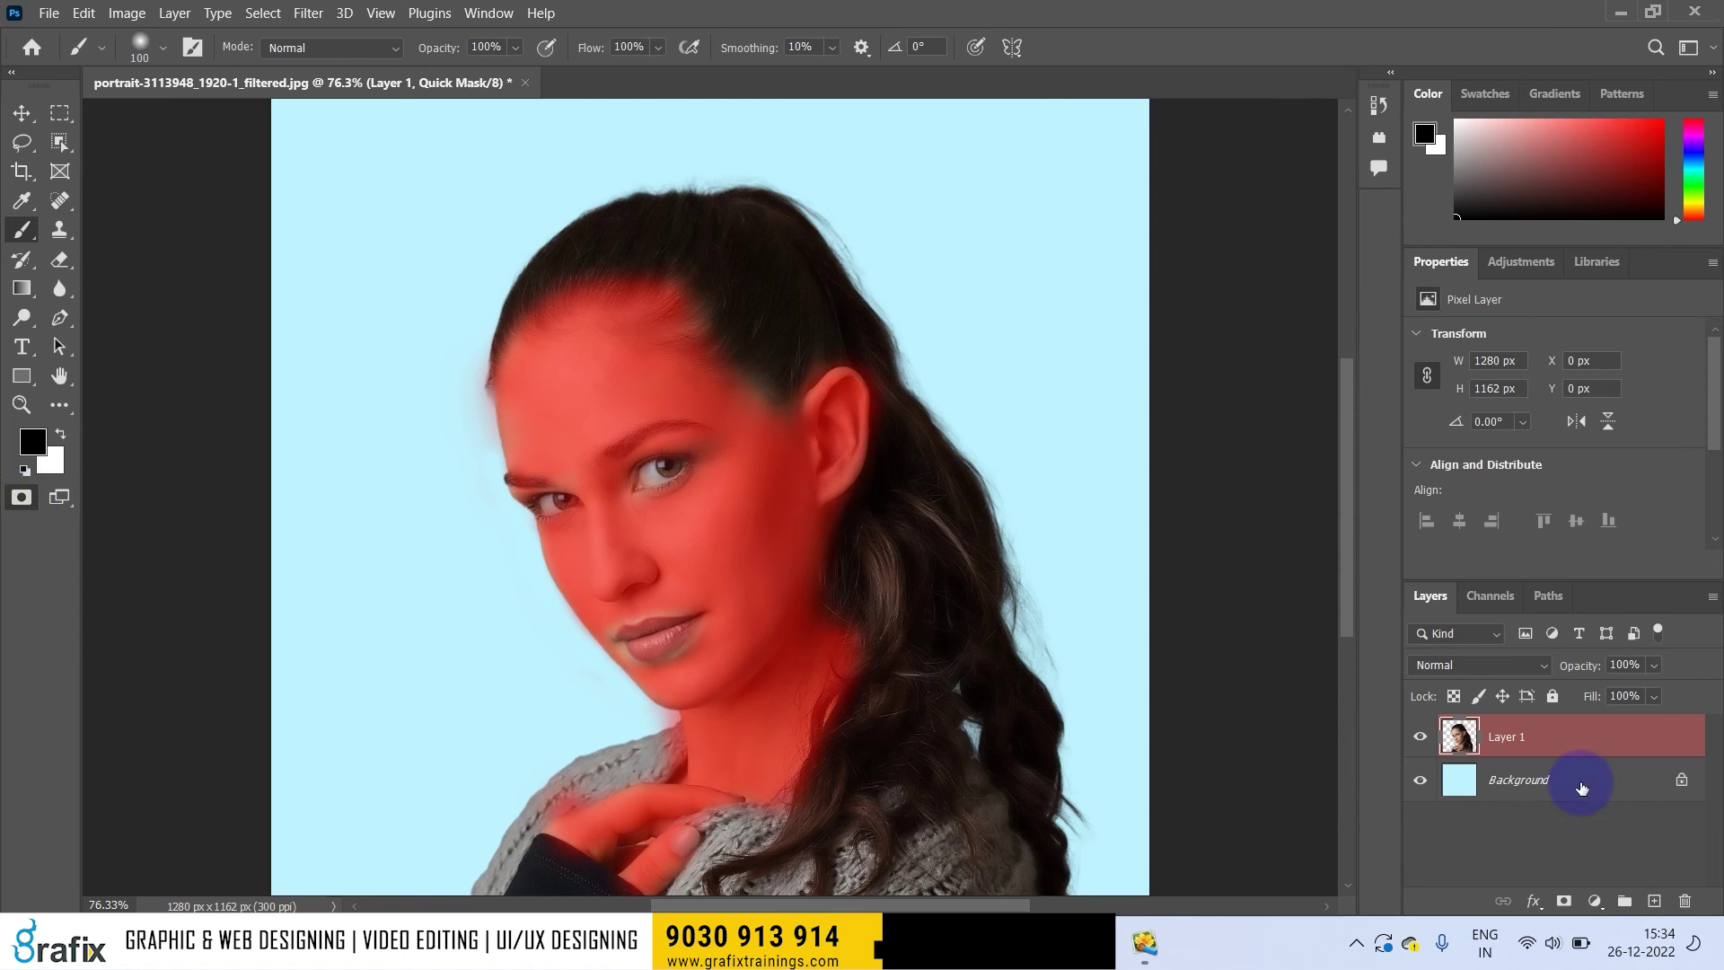
# Step: Exit Quick Mask mode and invert the selection so that only the painted skin is selected
pyautogui.click(22, 497)
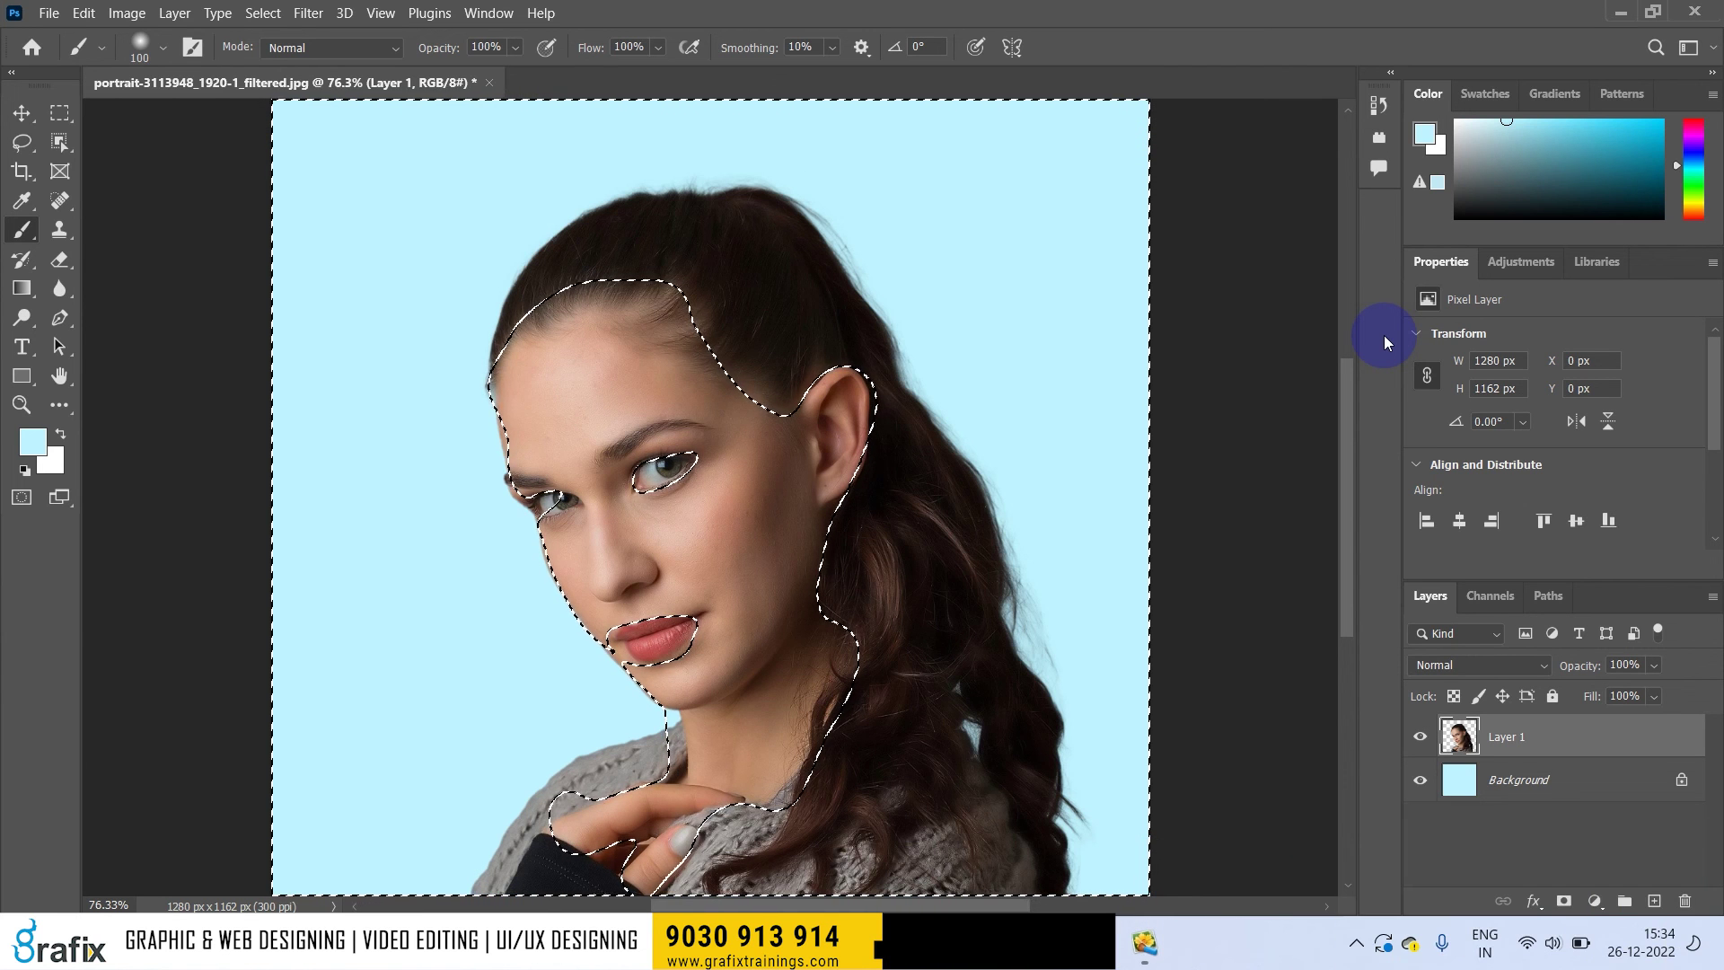
pyautogui.hotkey('shift', 'ctrl', 'i')
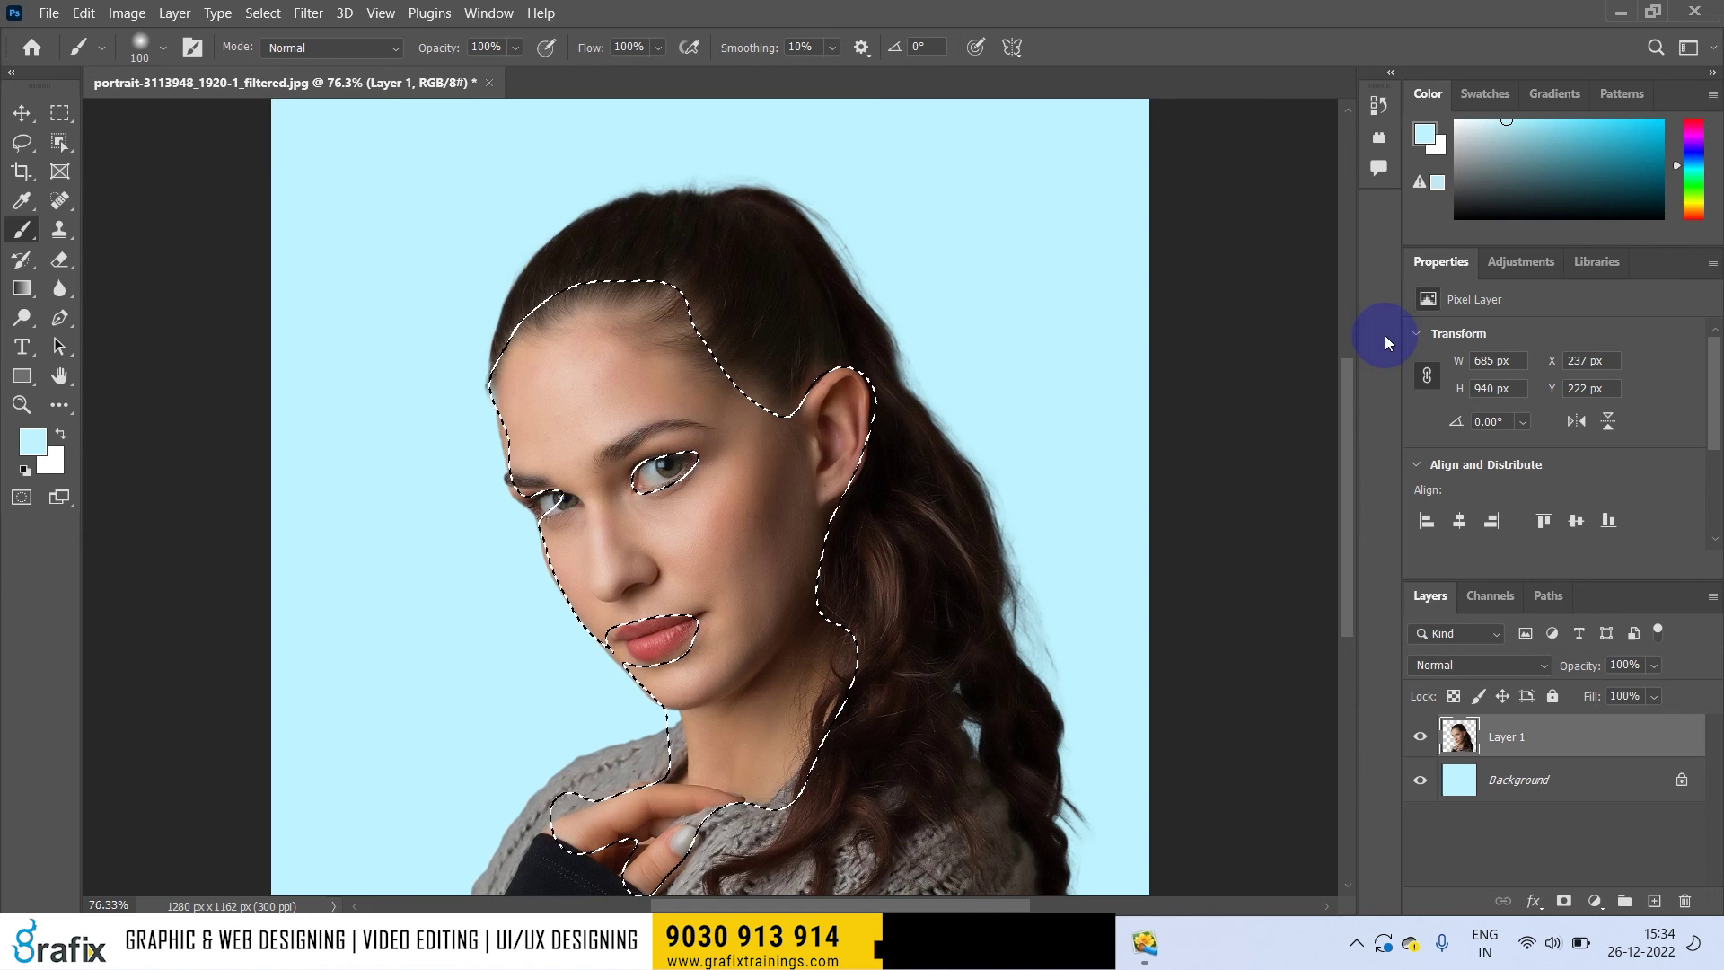
pyautogui.hotkey('shift', 'ctrl', 'i')
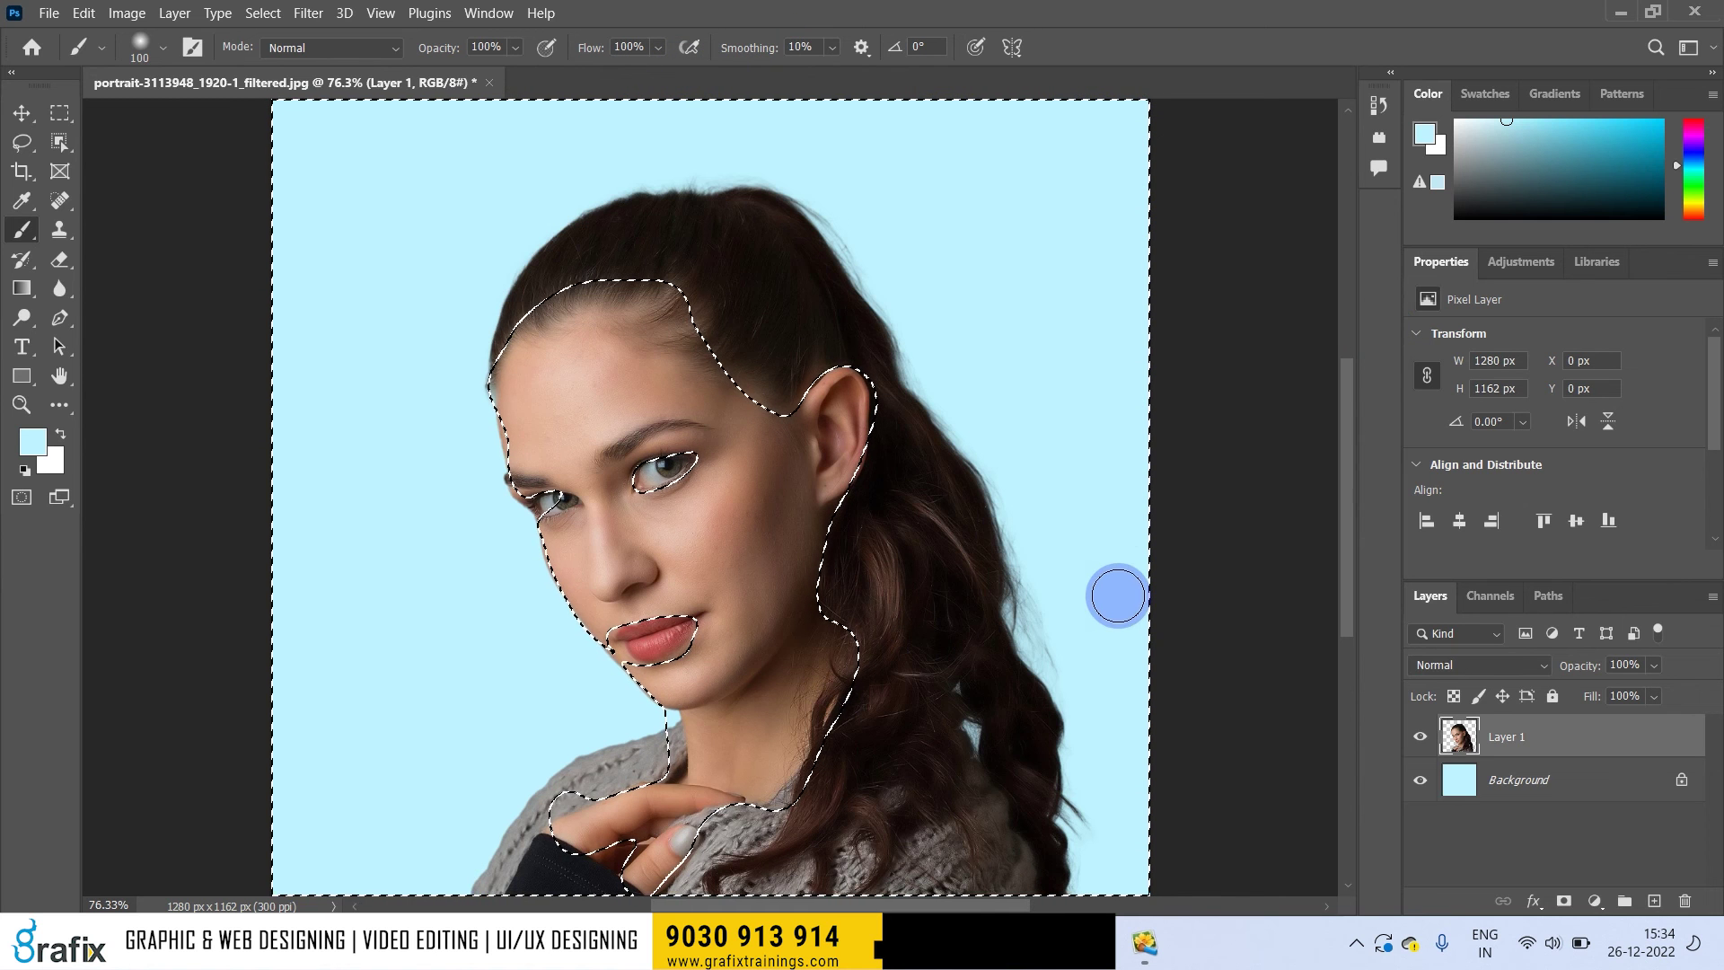
pyautogui.hotkey('shift', 'ctrl', 'i')
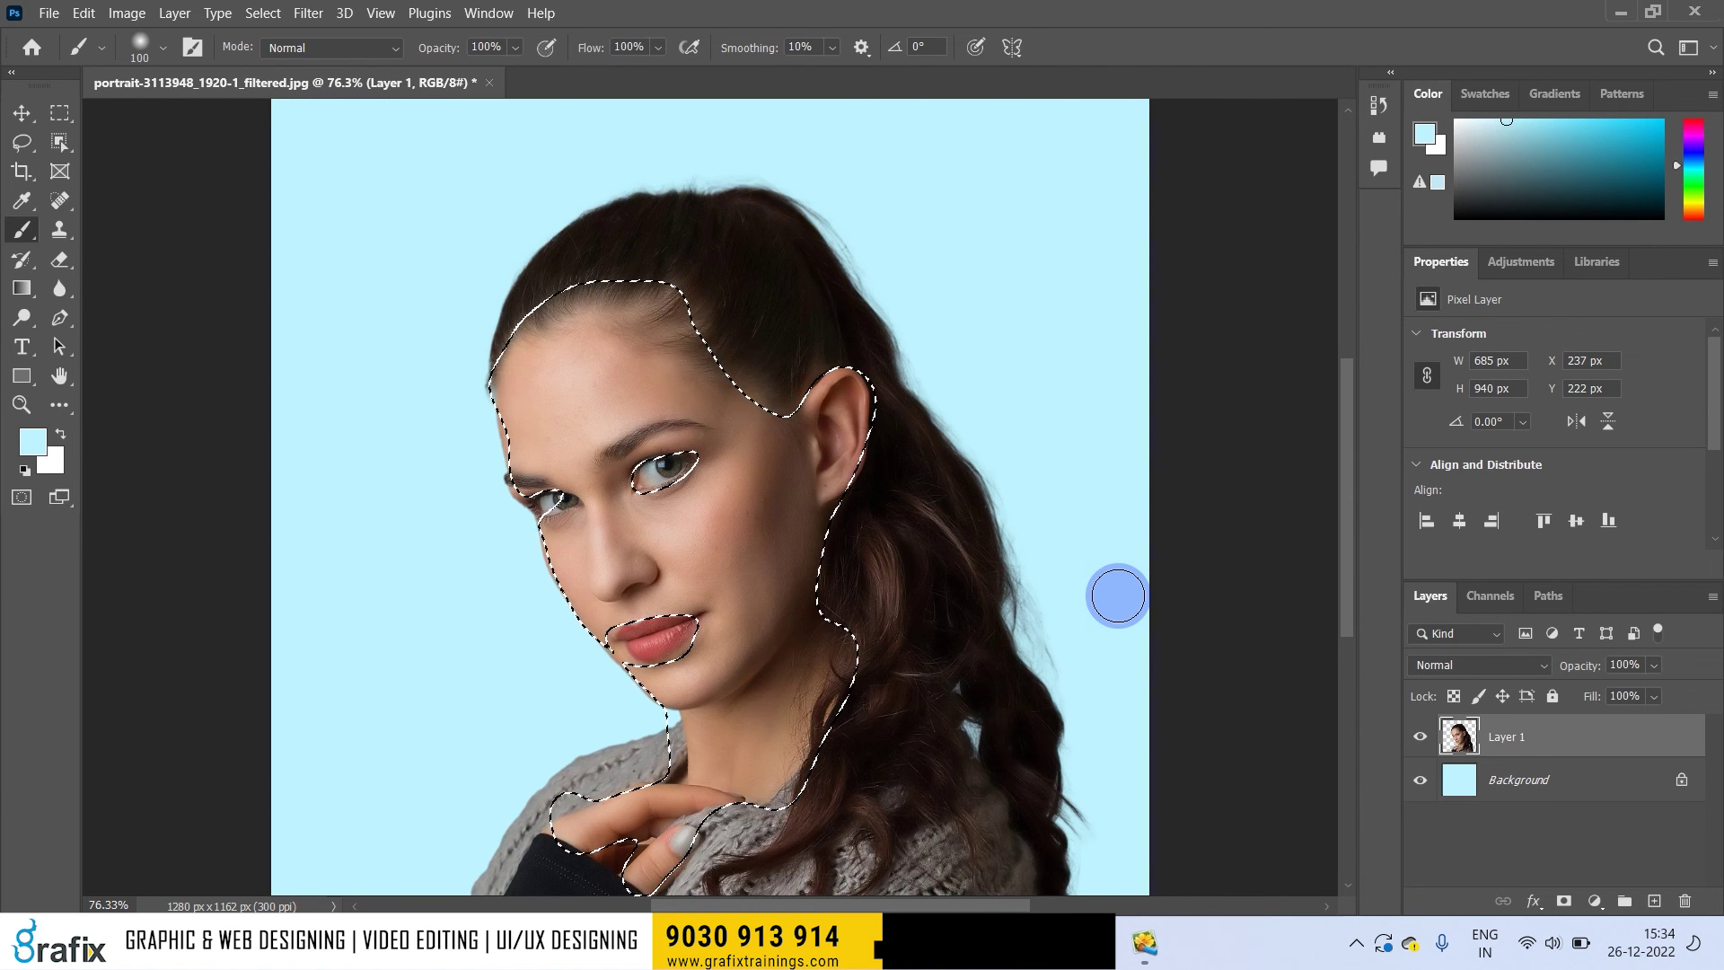
pyautogui.press('Tab')
pyautogui.press('Tab')
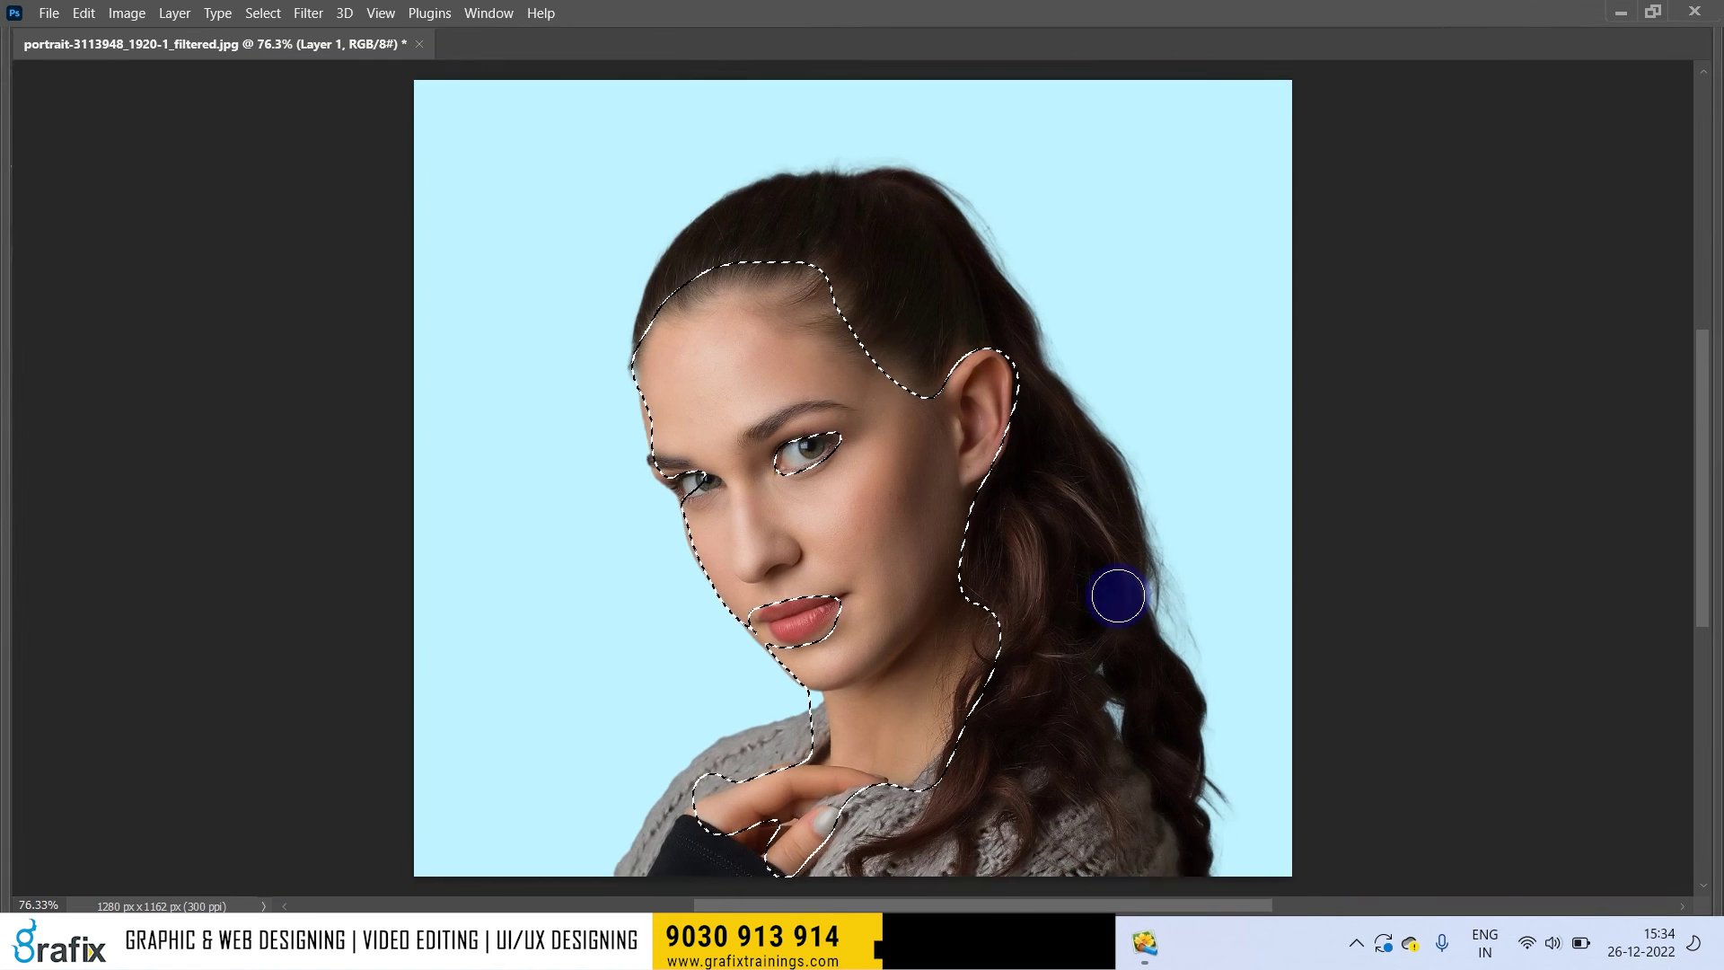
pyautogui.hotkey('alt', 'i')
pyautogui.press('j')
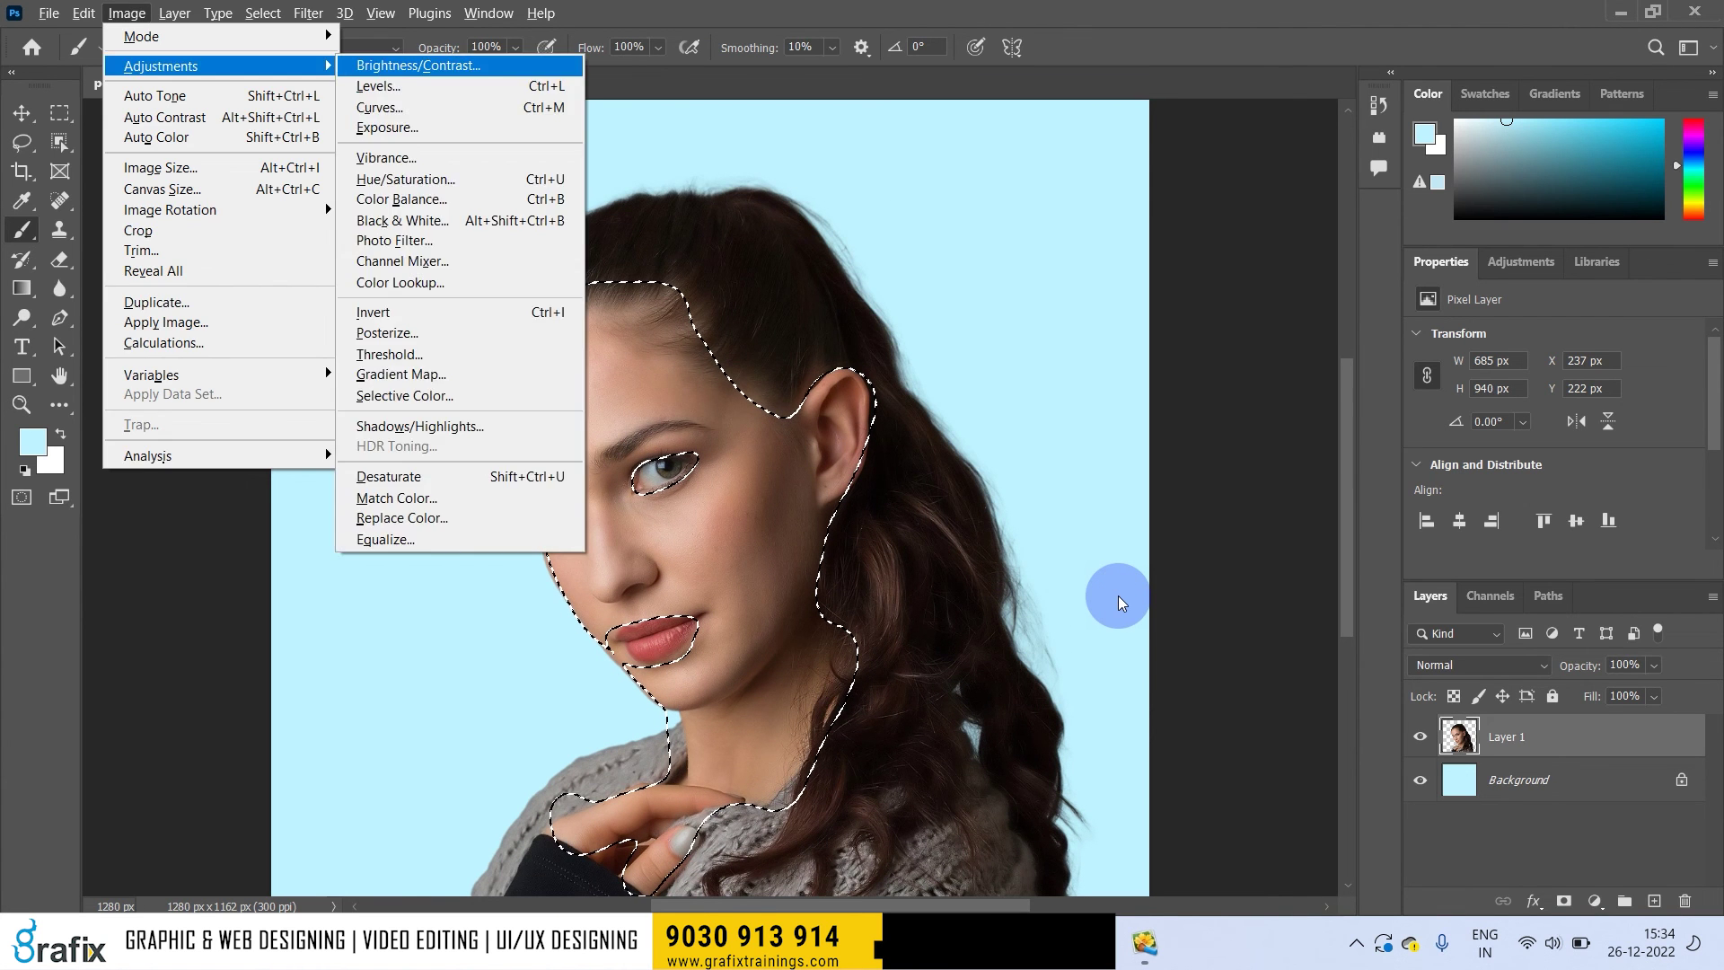
pyautogui.press('b')
pyautogui.press('Escape')
pyautogui.hotkey('alt', 'i')
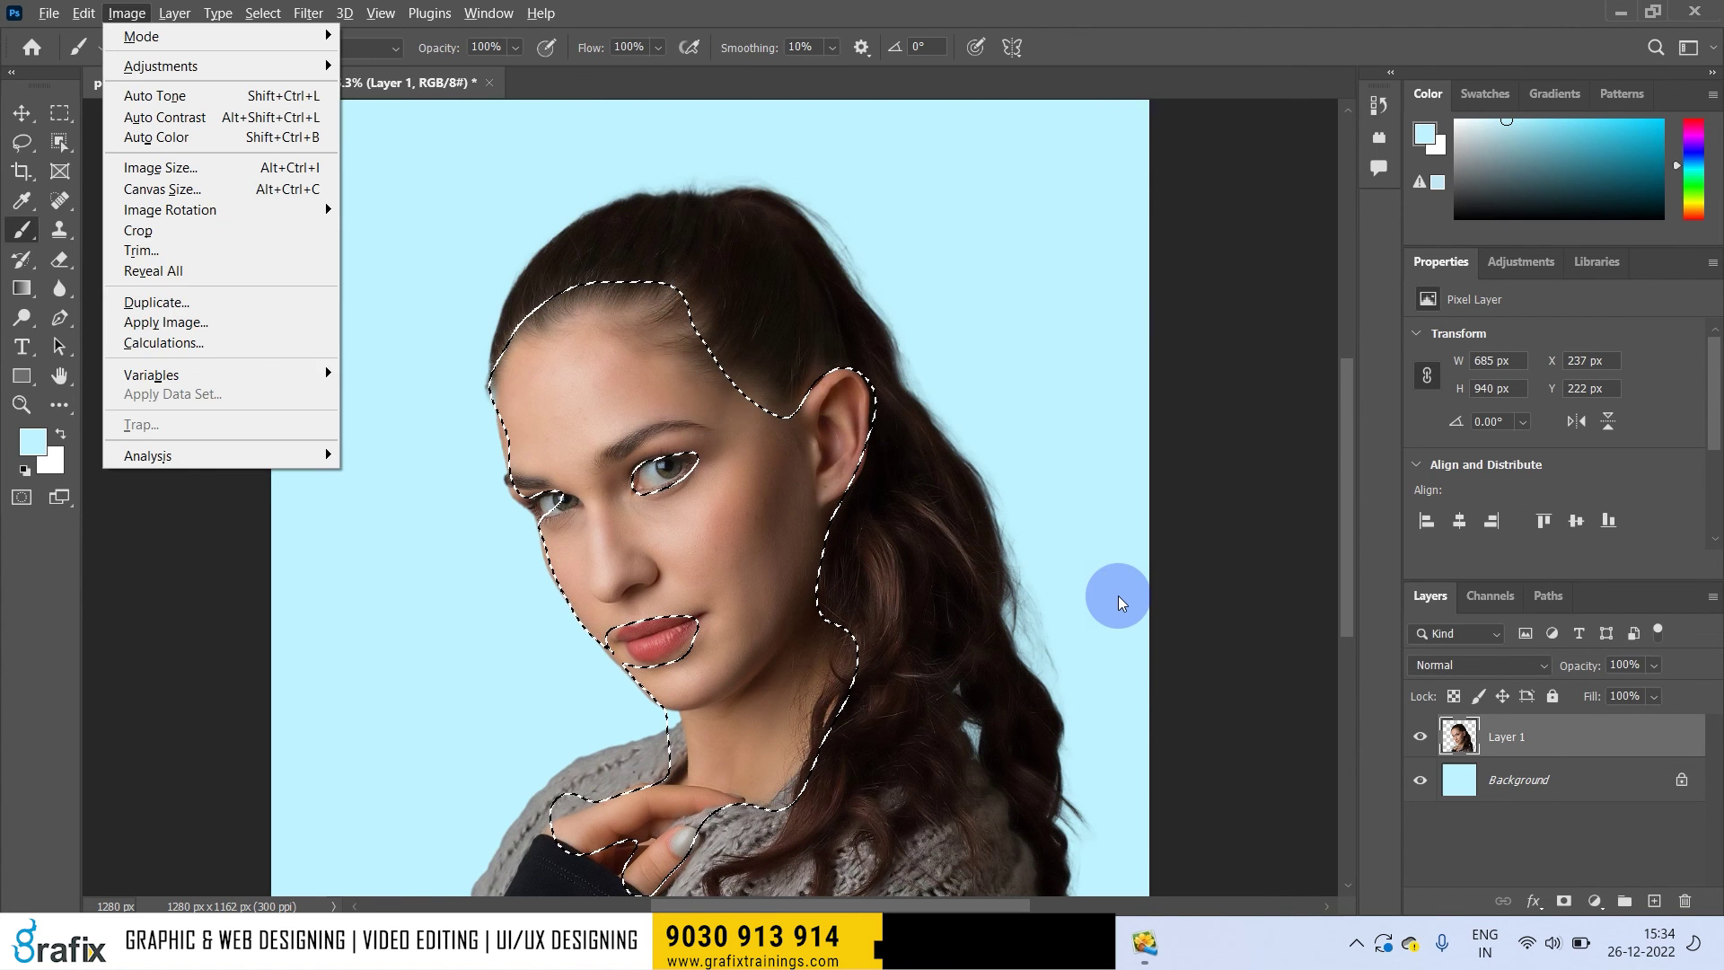
pyautogui.press('j')
pyautogui.press('b')
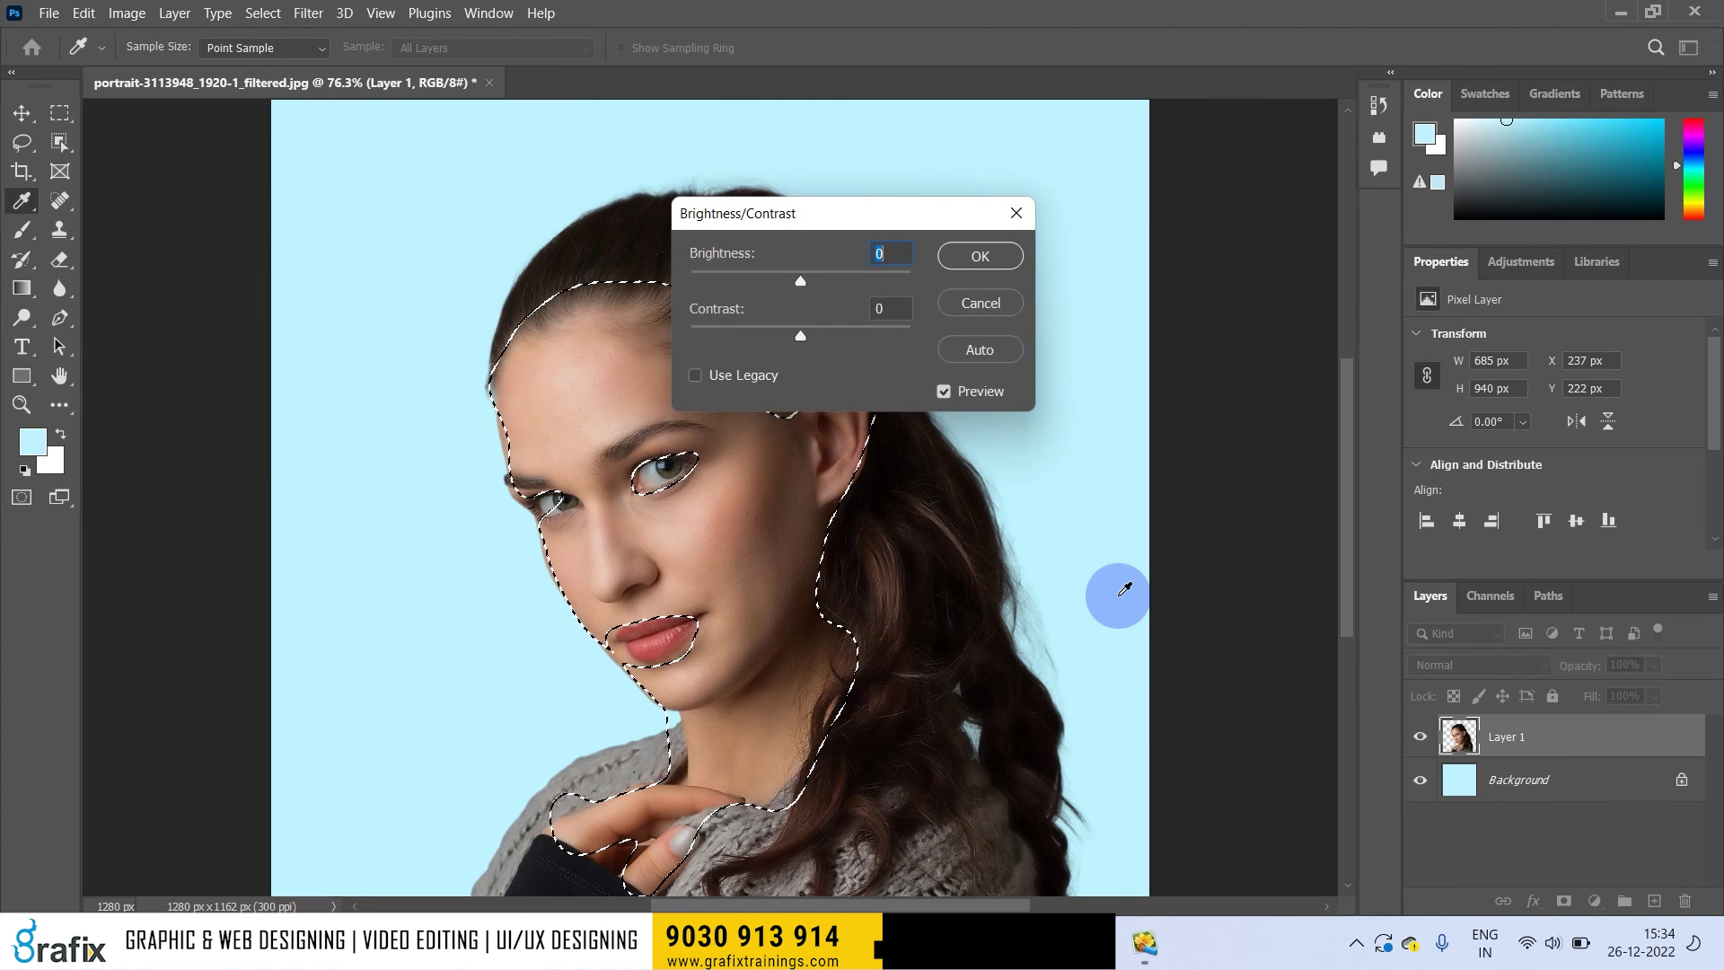
pyautogui.press('Escape')
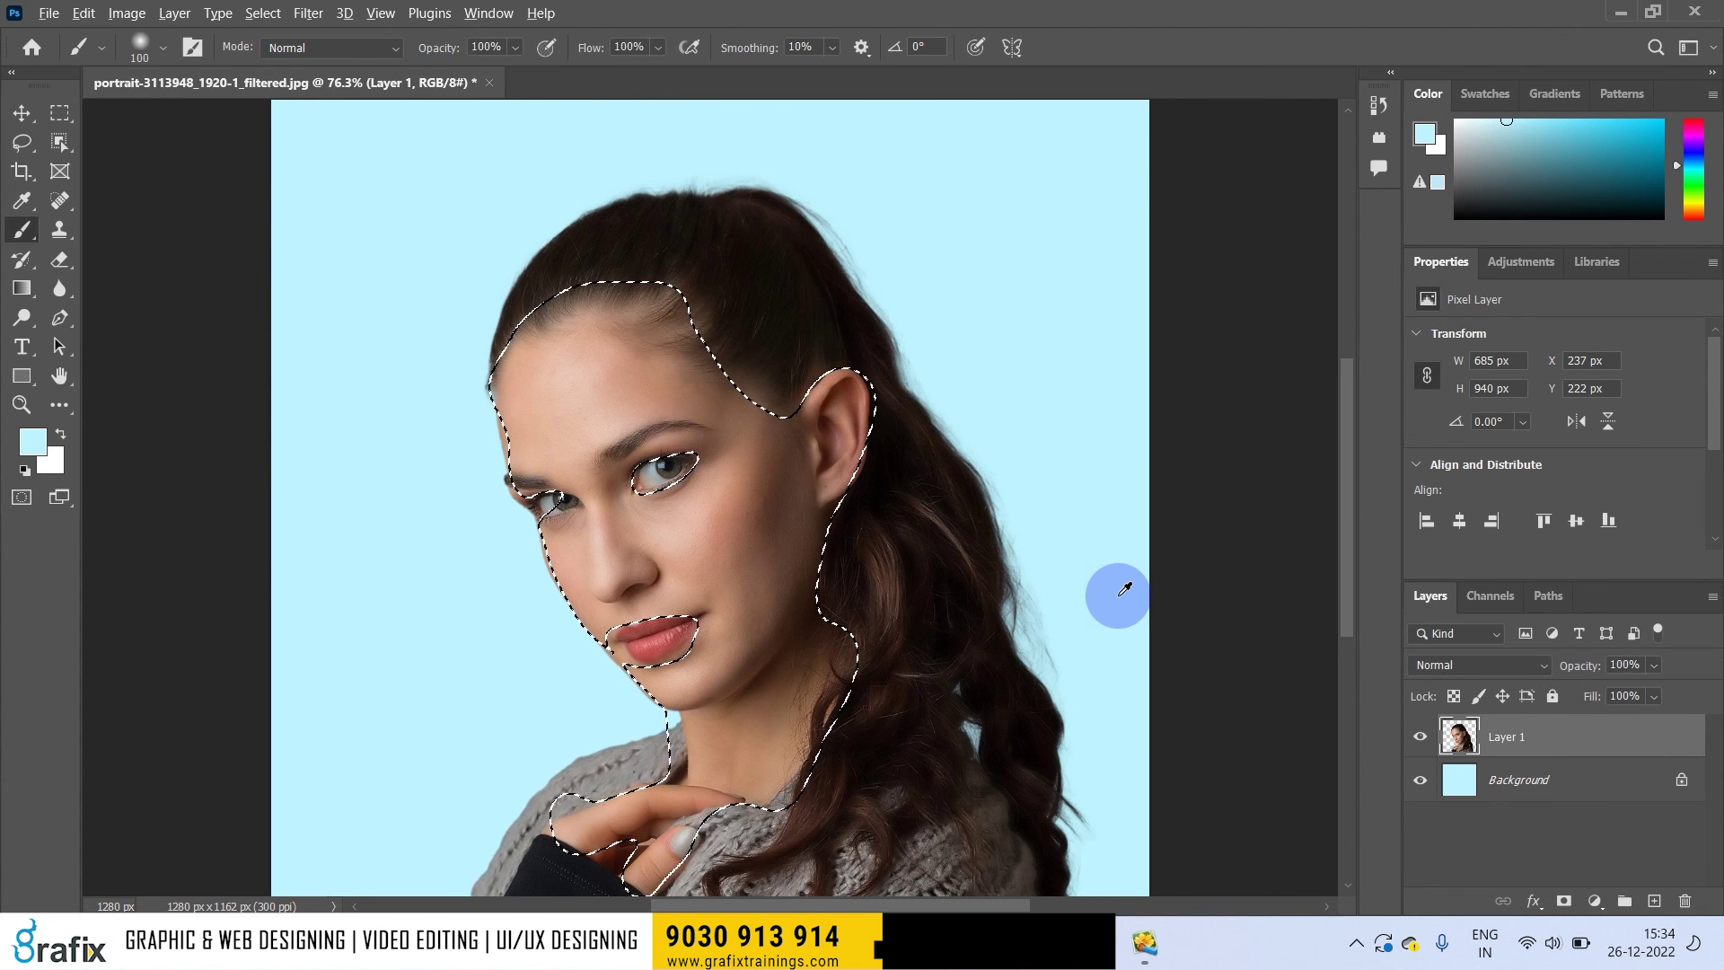
# Step: Try Brightness/Contrast on the selected skin with brightness 32 and contrast 24
pyautogui.hotkey('alt', 'i')
pyautogui.press('Return')
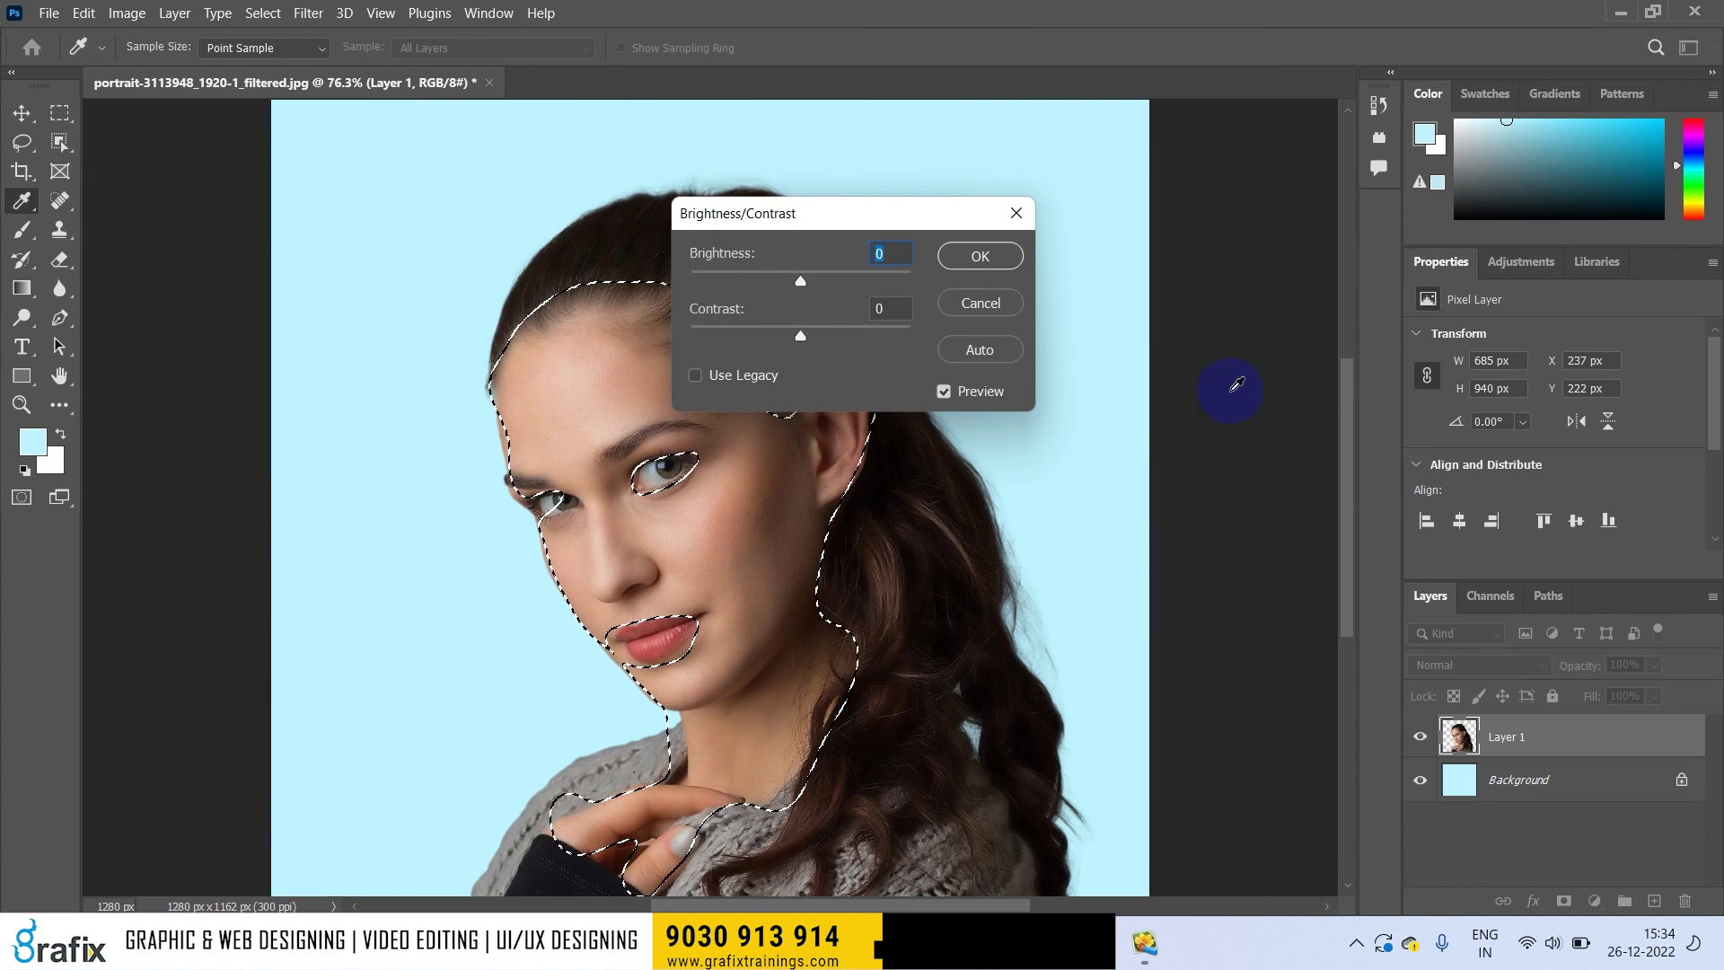
pyautogui.moveTo(833, 231); pyautogui.dragTo(1021, 218)
pyautogui.moveTo(969, 284); pyautogui.dragTo(988, 284)
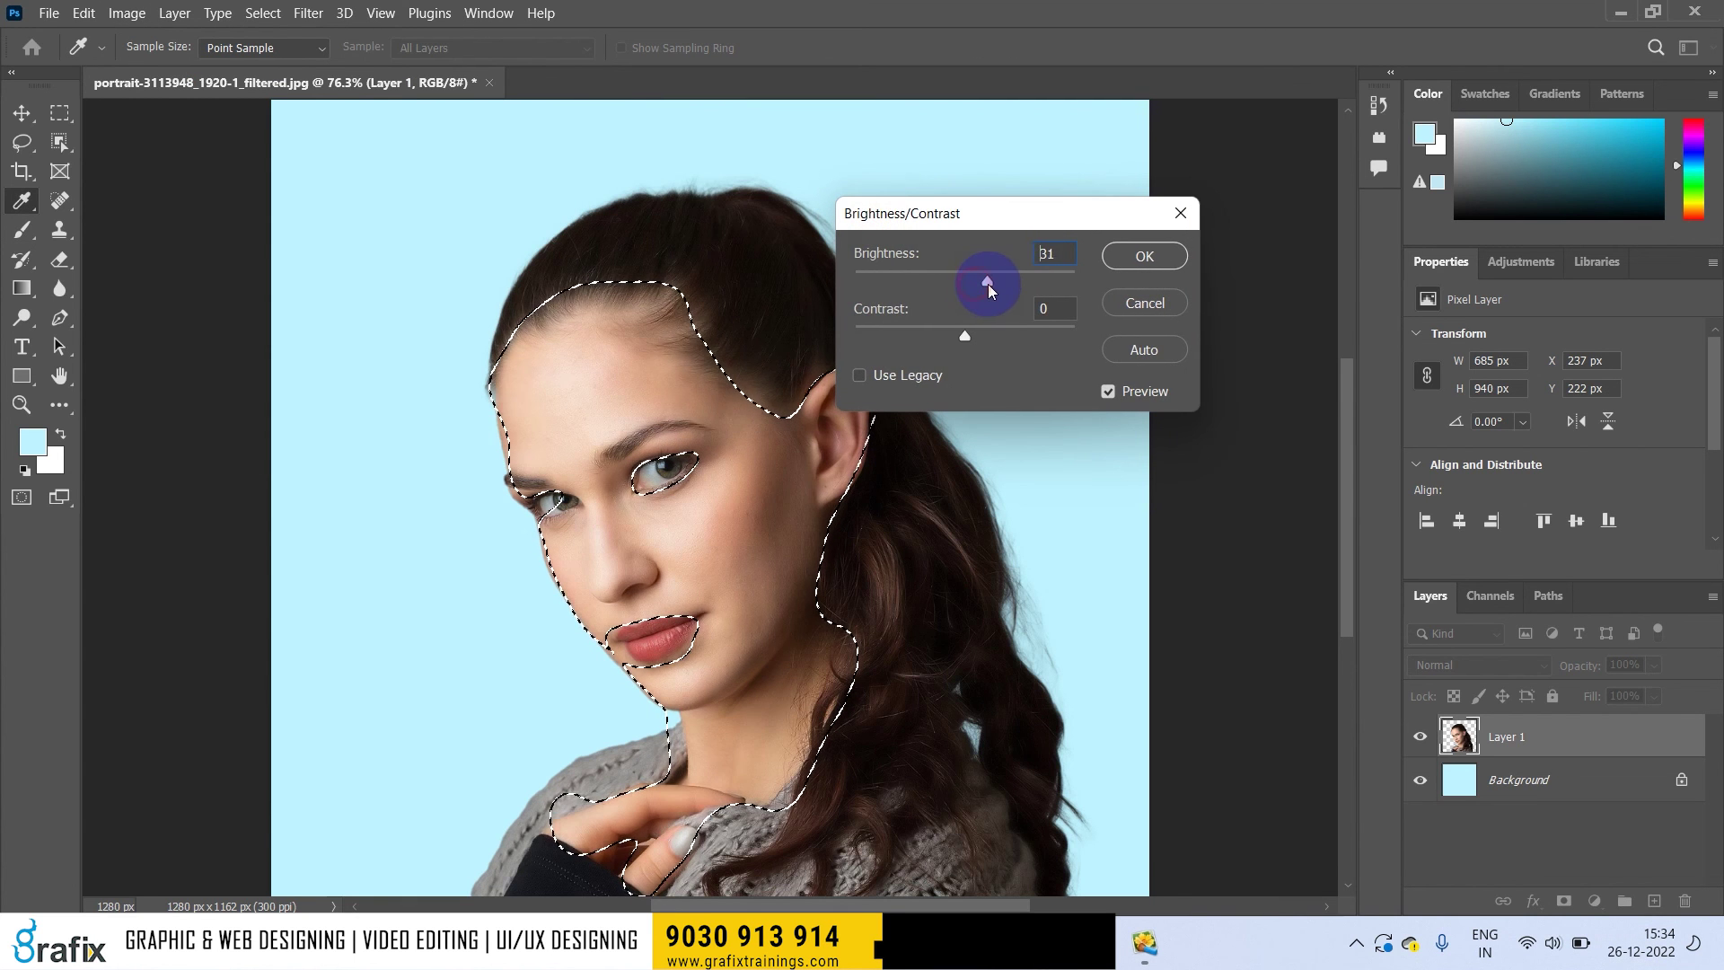
pyautogui.moveTo(980, 347); pyautogui.dragTo(996, 347)
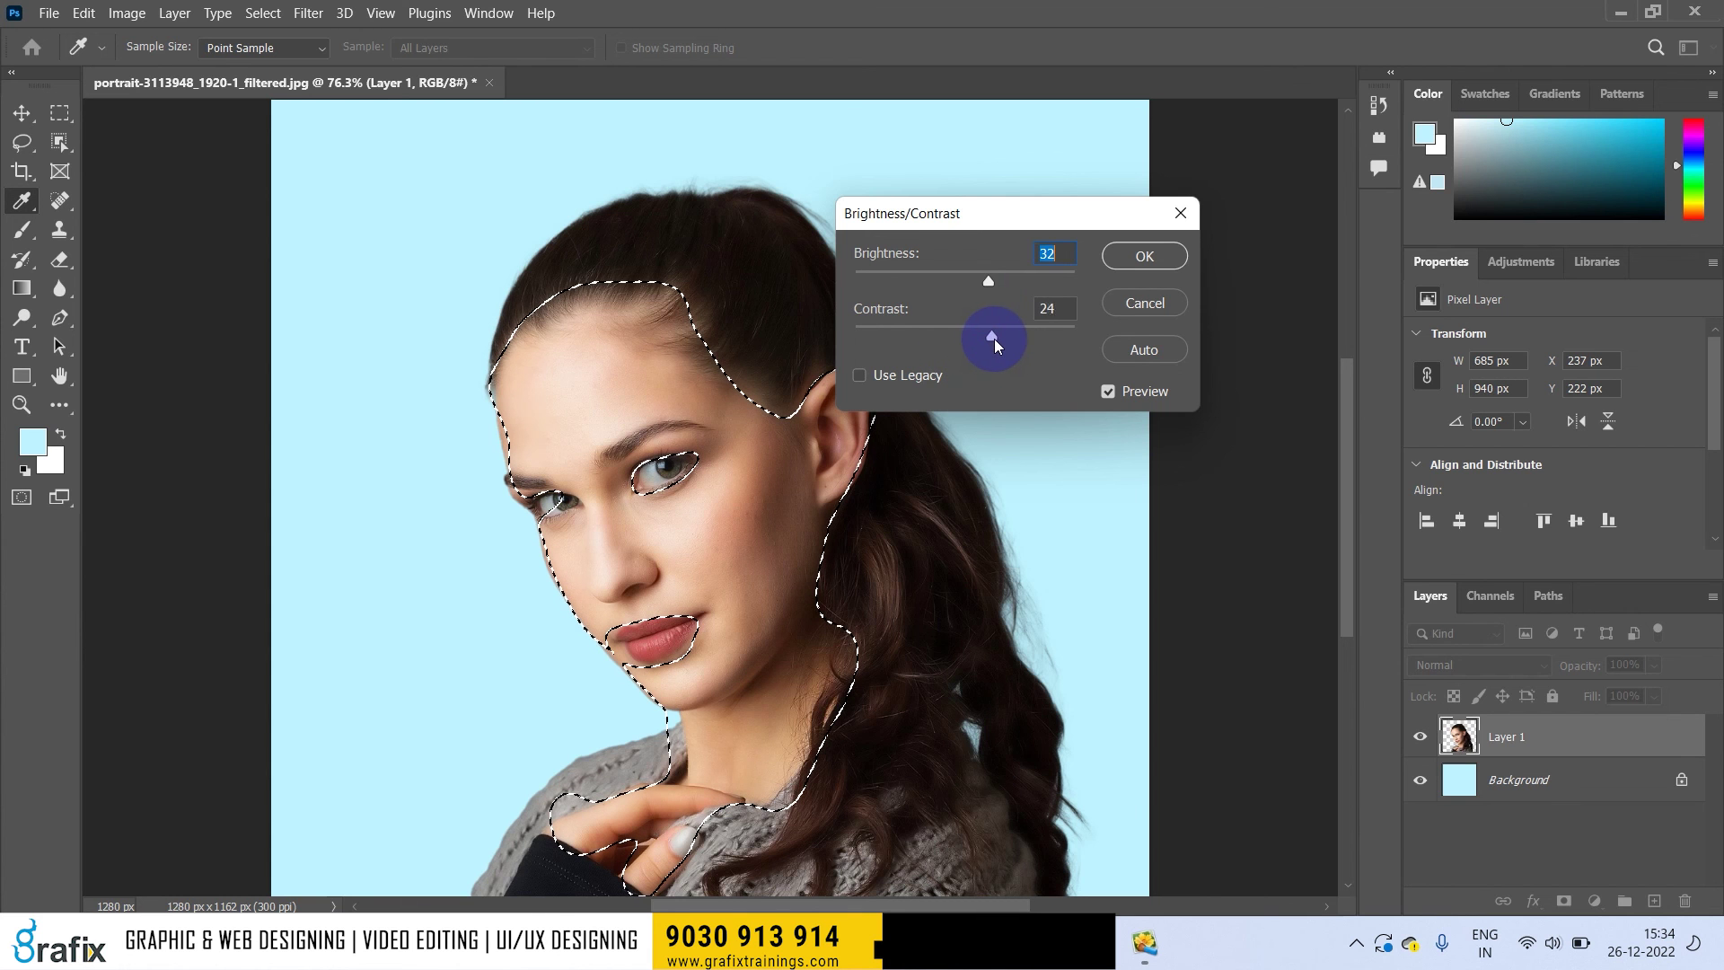
pyautogui.click(1139, 259)
# Step: Compare the face at 200% before and after the brightness adjustment, leaving the adjustment undone and the skin selected
pyautogui.hotkey('ctrl', 'd')
pyautogui.press('b')
pyautogui.rightClick(619, 469)
pyautogui.click(726, 516)
pyautogui.hotkey('ctrl', '+')
pyautogui.hotkey('ctrl', 'shift', 'd')
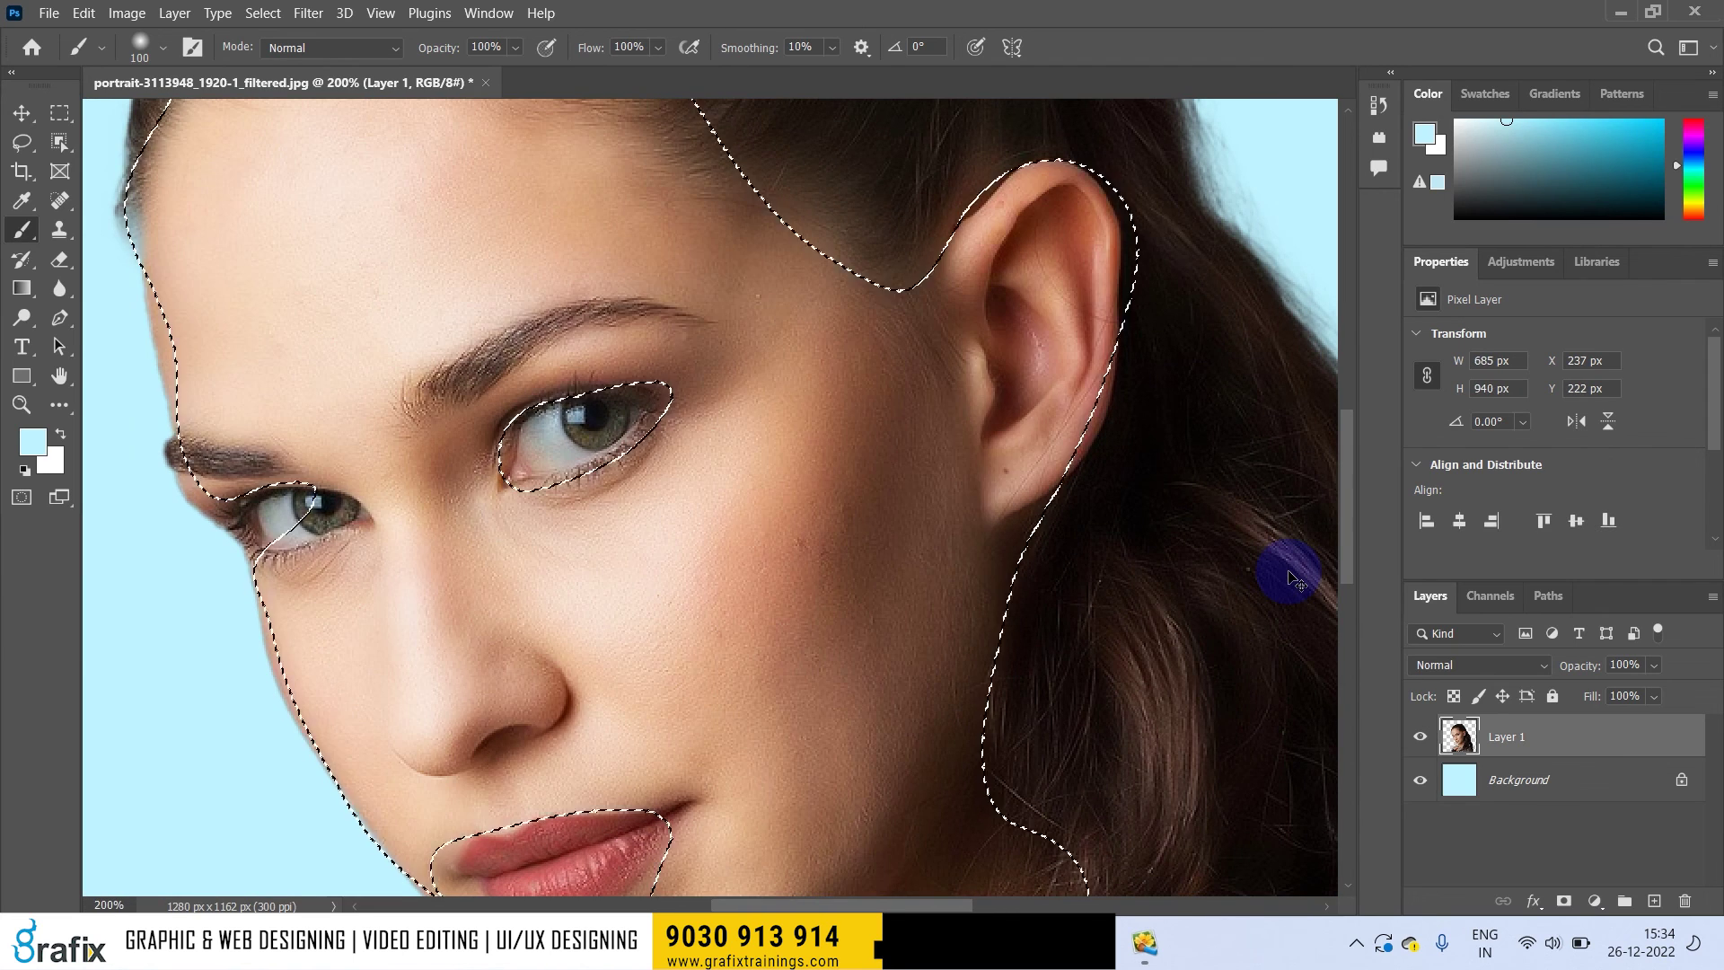
pyautogui.hotkey('ctrl', 'shift', 'z')
pyautogui.hotkey('ctrl', 'shift', 'z')
pyautogui.hotkey('ctrl', 'z')
pyautogui.hotkey('ctrl', 'z')
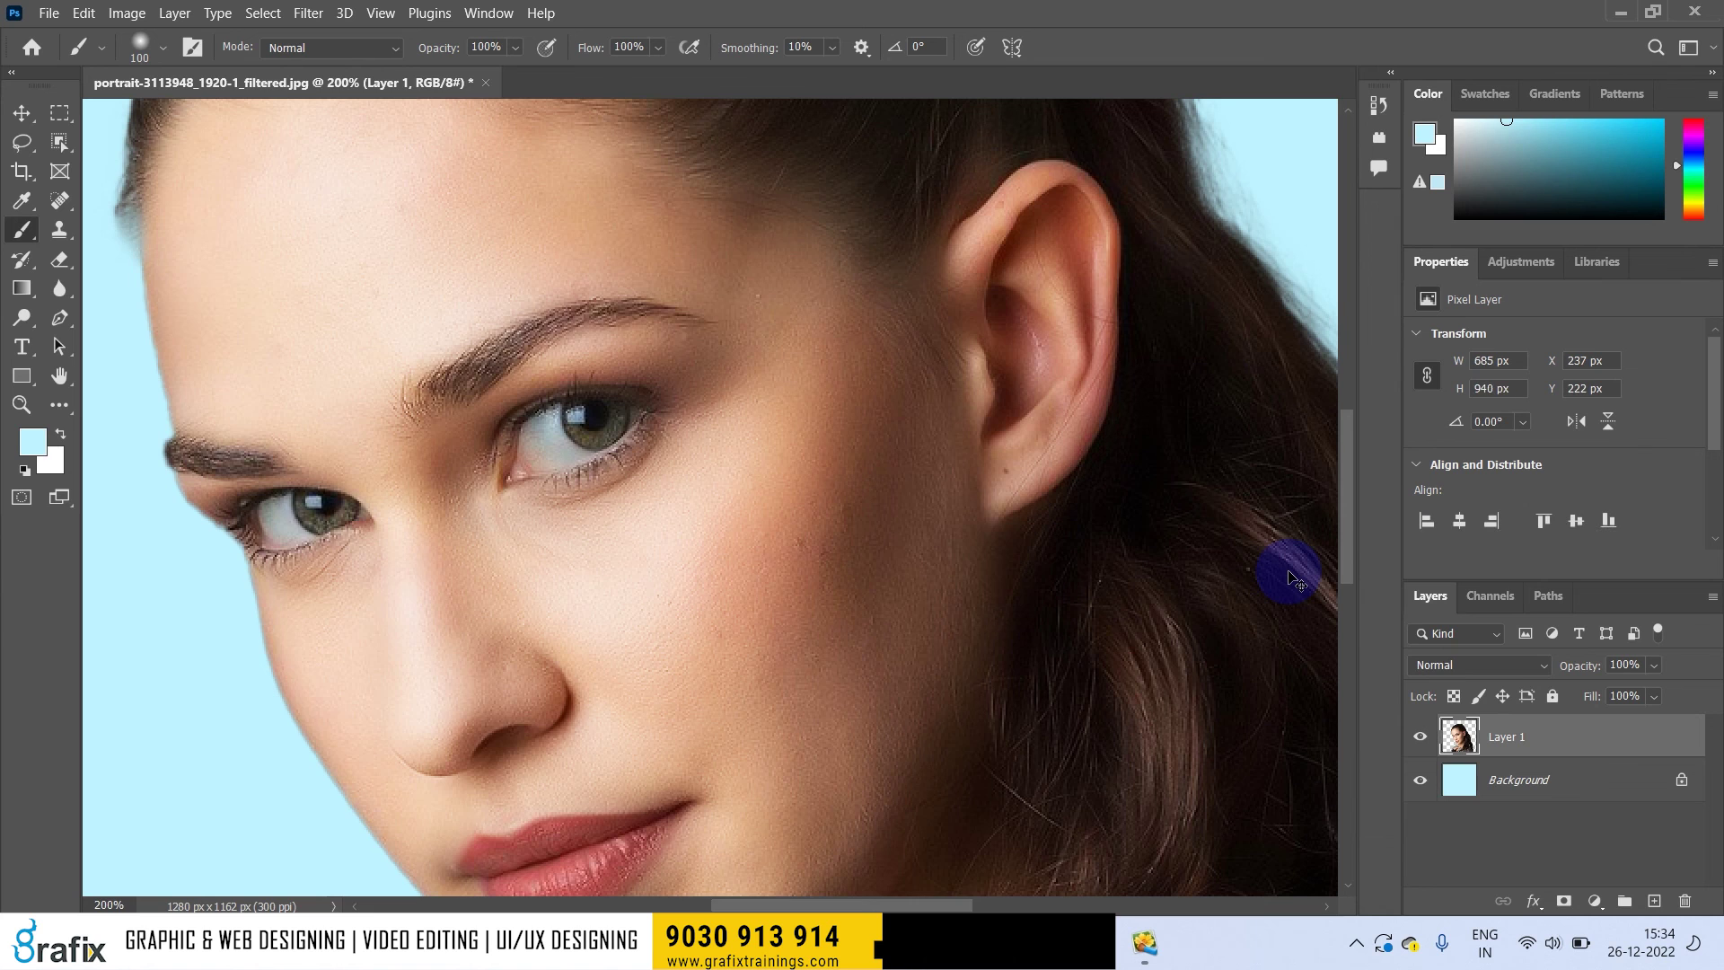
pyautogui.hotkey('ctrl', 'shift', 'z')
pyautogui.hotkey('ctrl', 'shift', 'z')
pyautogui.hotkey('ctrl', 'z')
pyautogui.hotkey('ctrl', 'shift', 'z')
pyautogui.hotkey('ctrl', 'z')
pyautogui.hotkey('ctrl', 'shift', 'z')
pyautogui.hotkey('ctrl', 'z')
pyautogui.hotkey('ctrl', 'shift', 'z')
pyautogui.hotkey('ctrl', 'z')
# Step: Try raising the selected skin's brightness to 150 with Brightness/Contrast, and cancel it
pyautogui.hotkey('alt', 'i')
pyautogui.press('j')
pyautogui.press('Return')
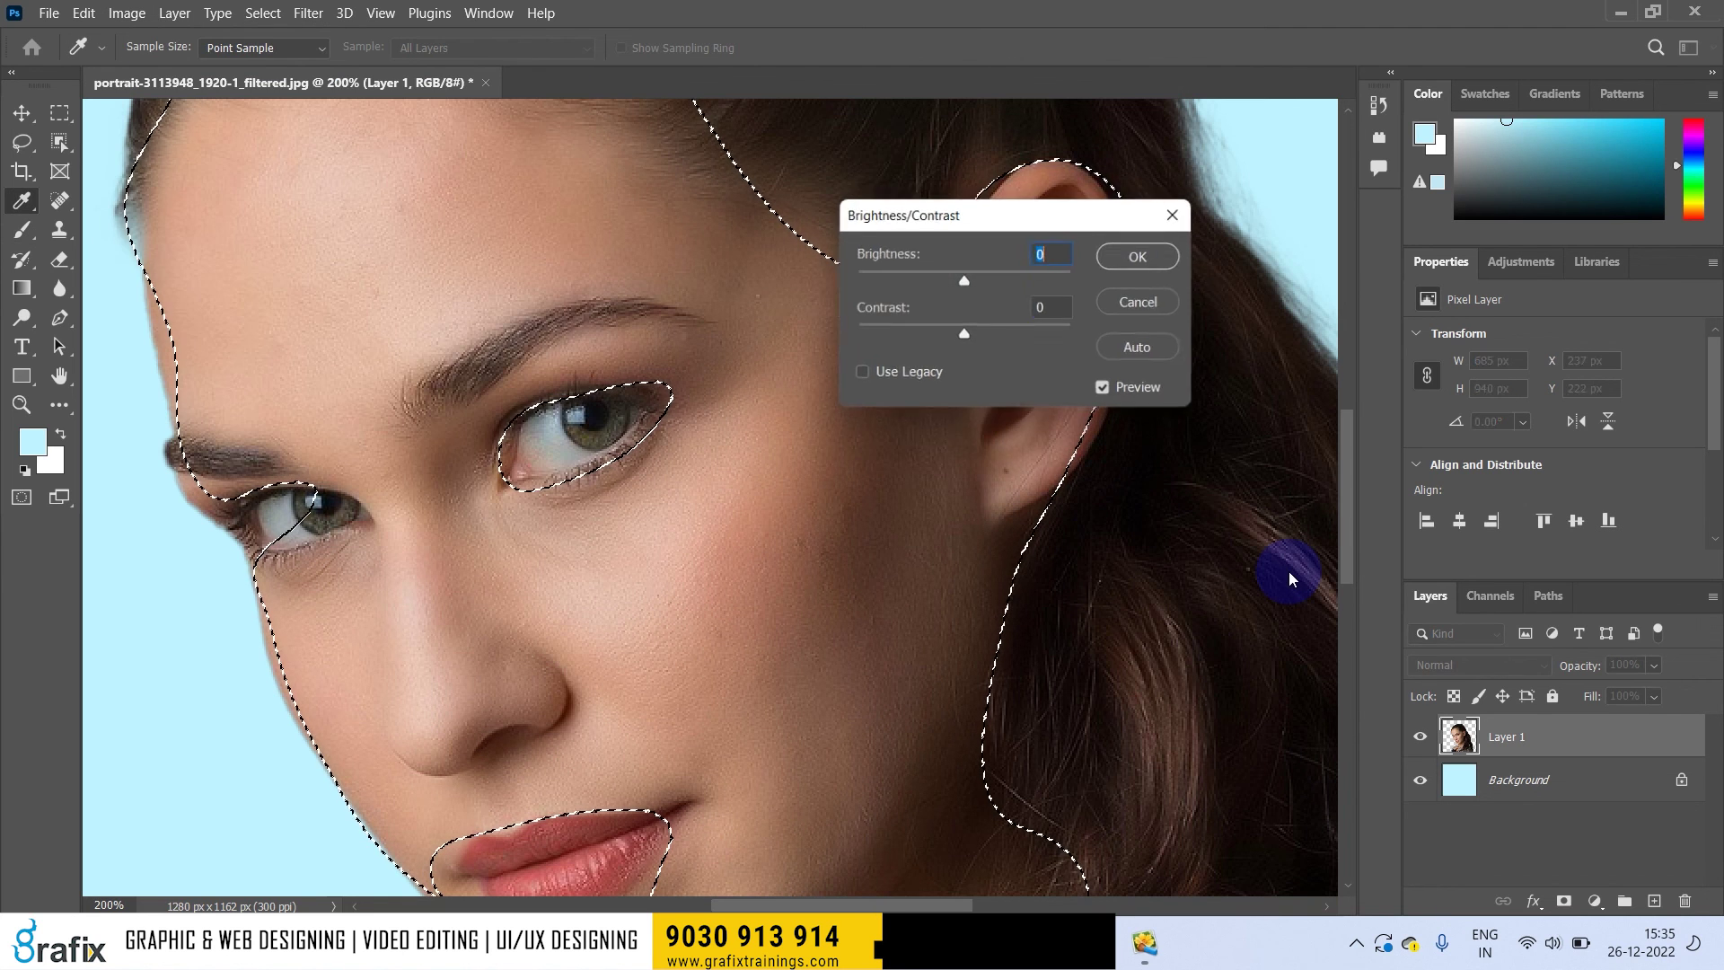
pyautogui.moveTo(964, 280); pyautogui.dragTo(1127, 284)
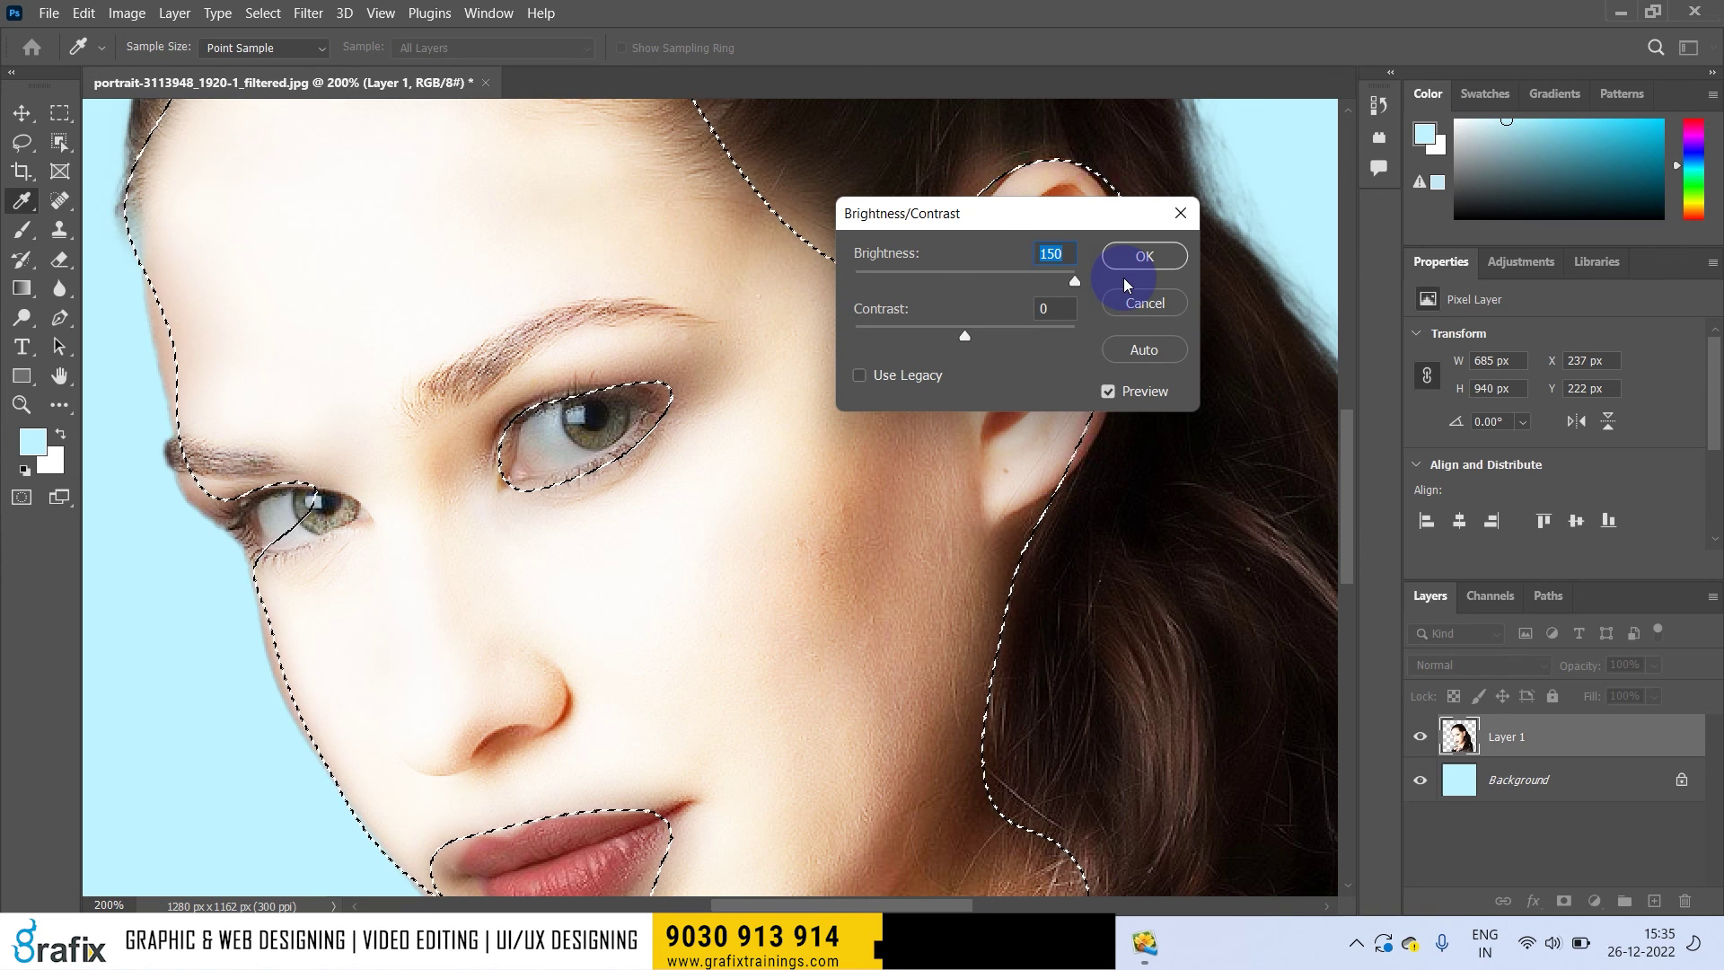
pyautogui.press('Escape')
# Step: Start Brightness/Contrast on the selected skin with brightness 41 and contrast 15, and compare it with the original using the preview
pyautogui.hotkey('alt', 'i')
pyautogui.press('j')
pyautogui.press('Return')
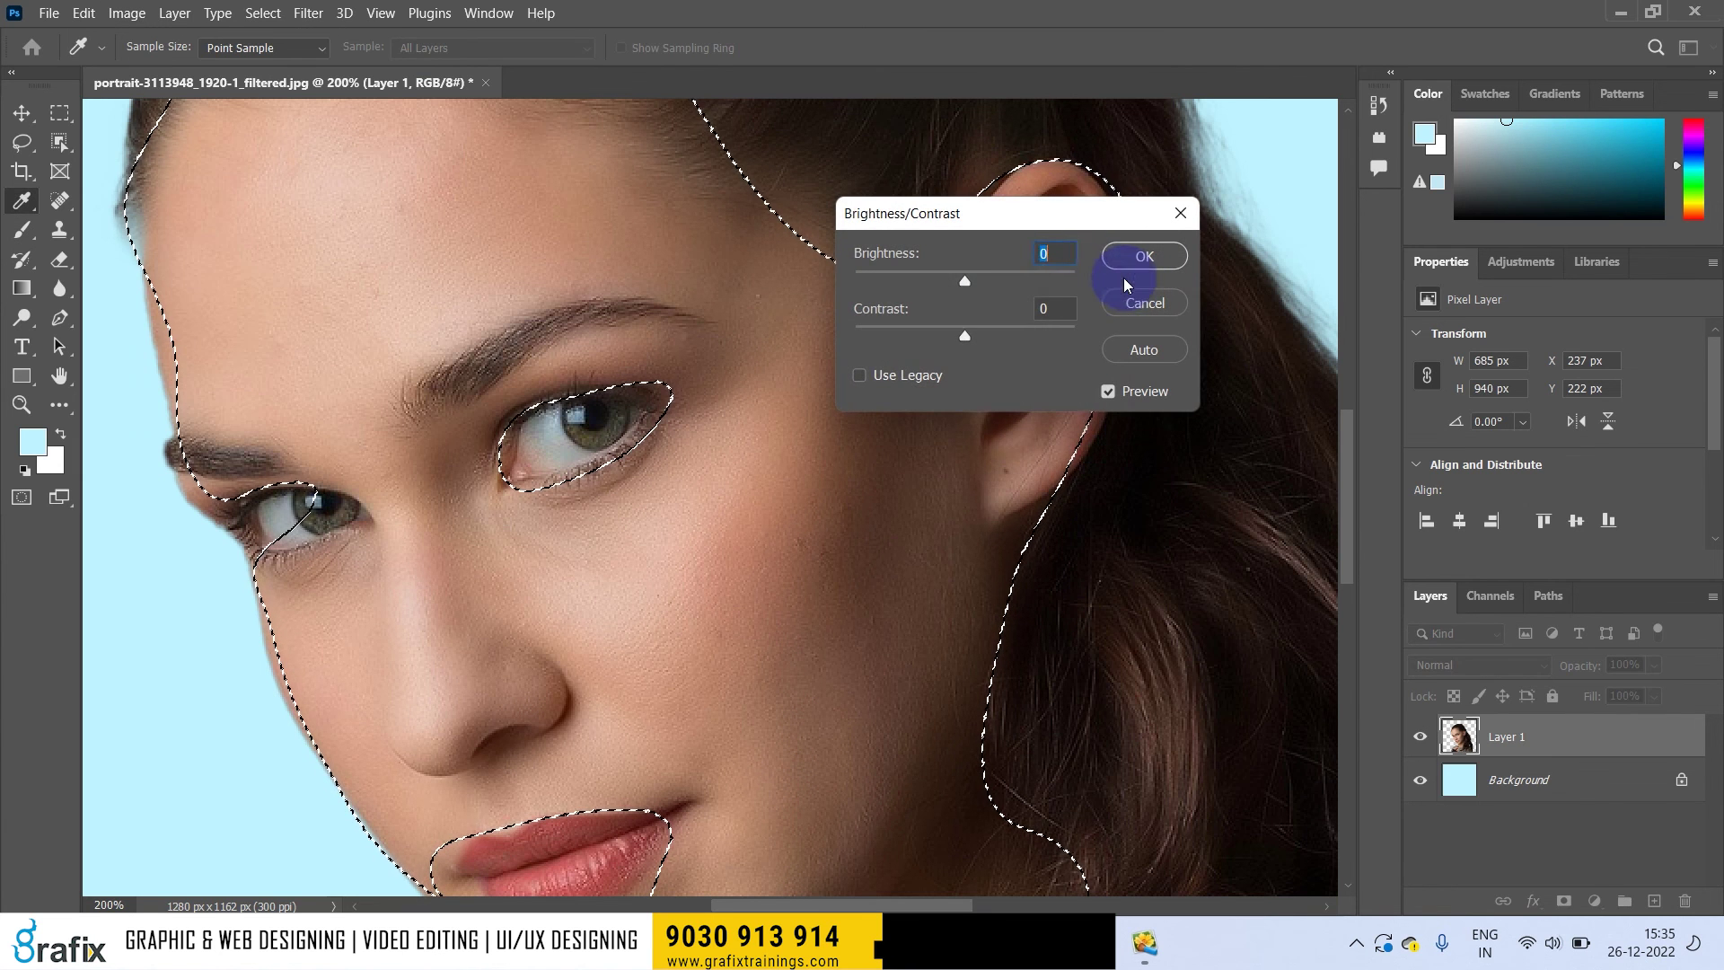
pyautogui.moveTo(975, 284); pyautogui.dragTo(996, 288)
pyautogui.moveTo(964, 335); pyautogui.dragTo(994, 331)
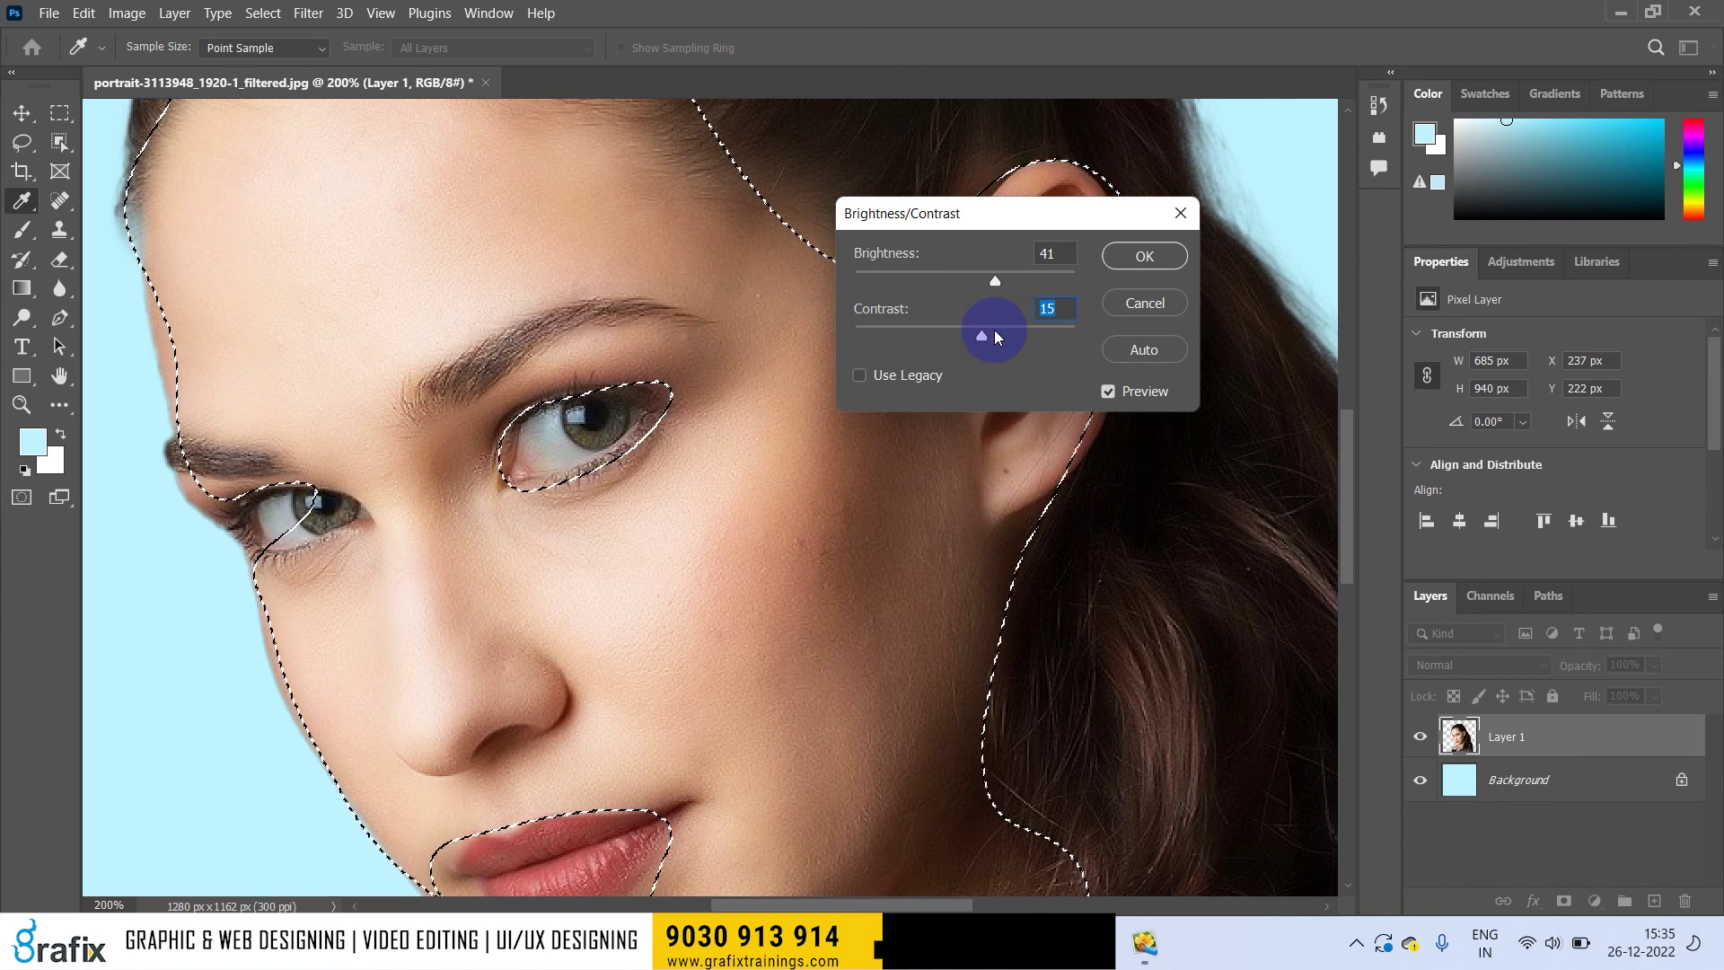
pyautogui.click(1140, 392)
pyautogui.click(1140, 391)
pyautogui.click(1141, 391)
pyautogui.click(1141, 392)
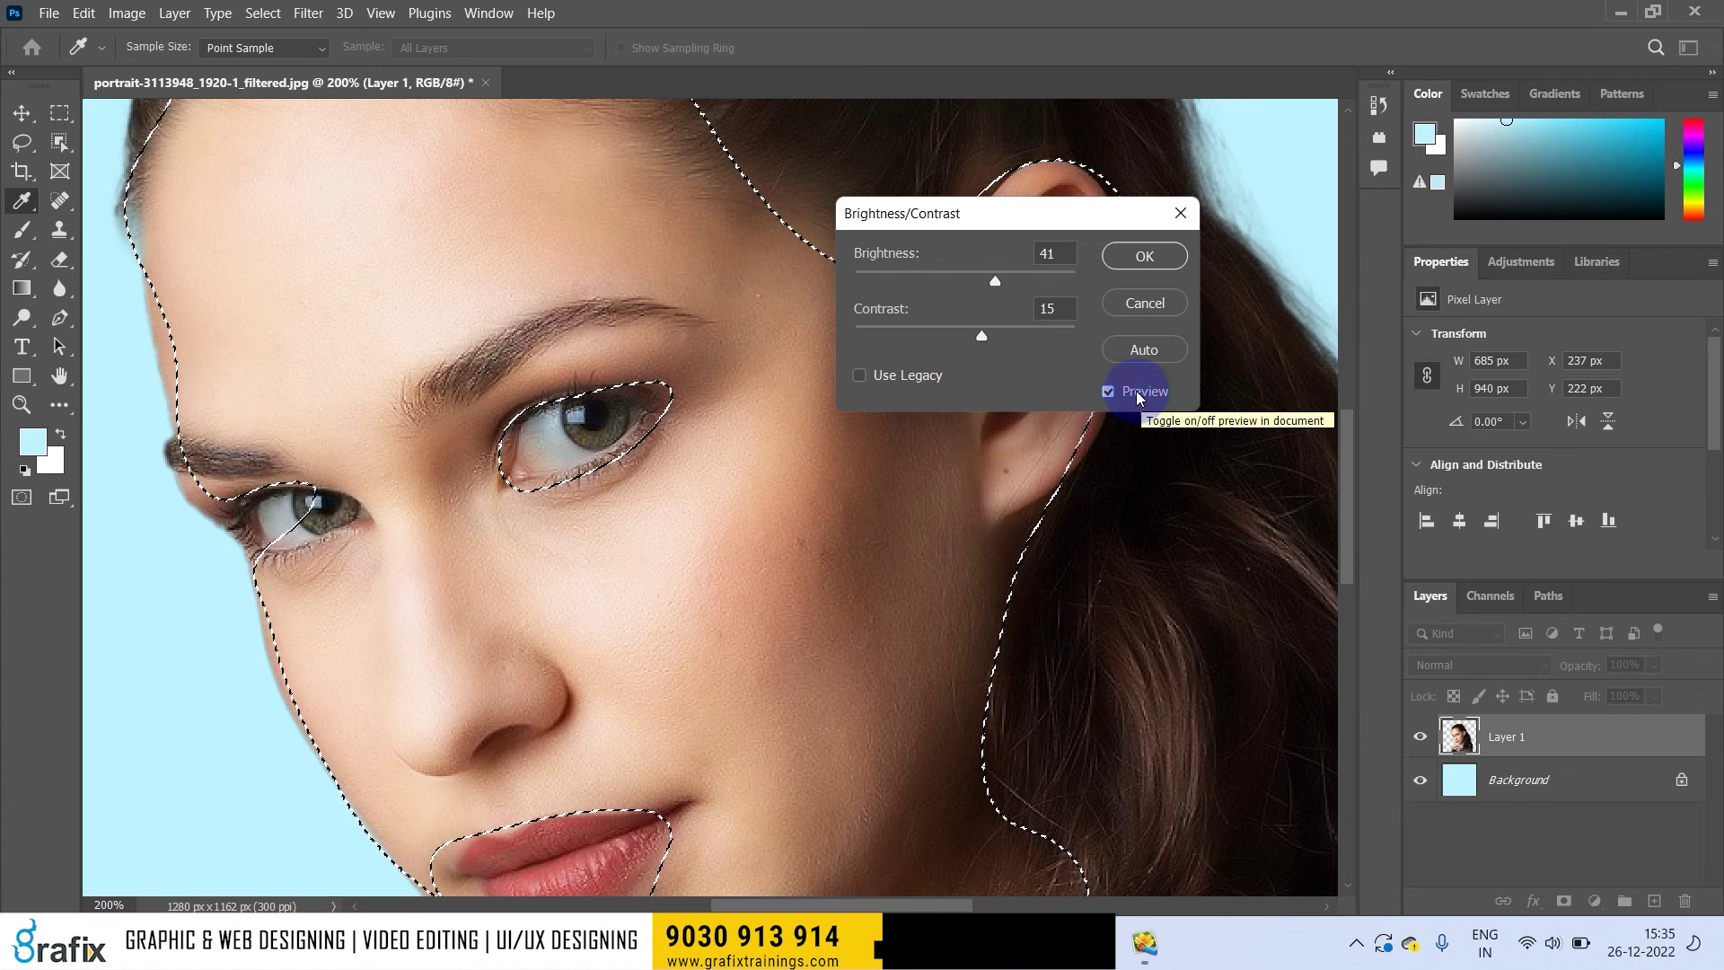
# Step: Reduce the skin adjustment to brightness 24 and contrast 10, compare it in the preview, apply it and deselect
pyautogui.moveTo(982, 335); pyautogui.dragTo(982, 280)
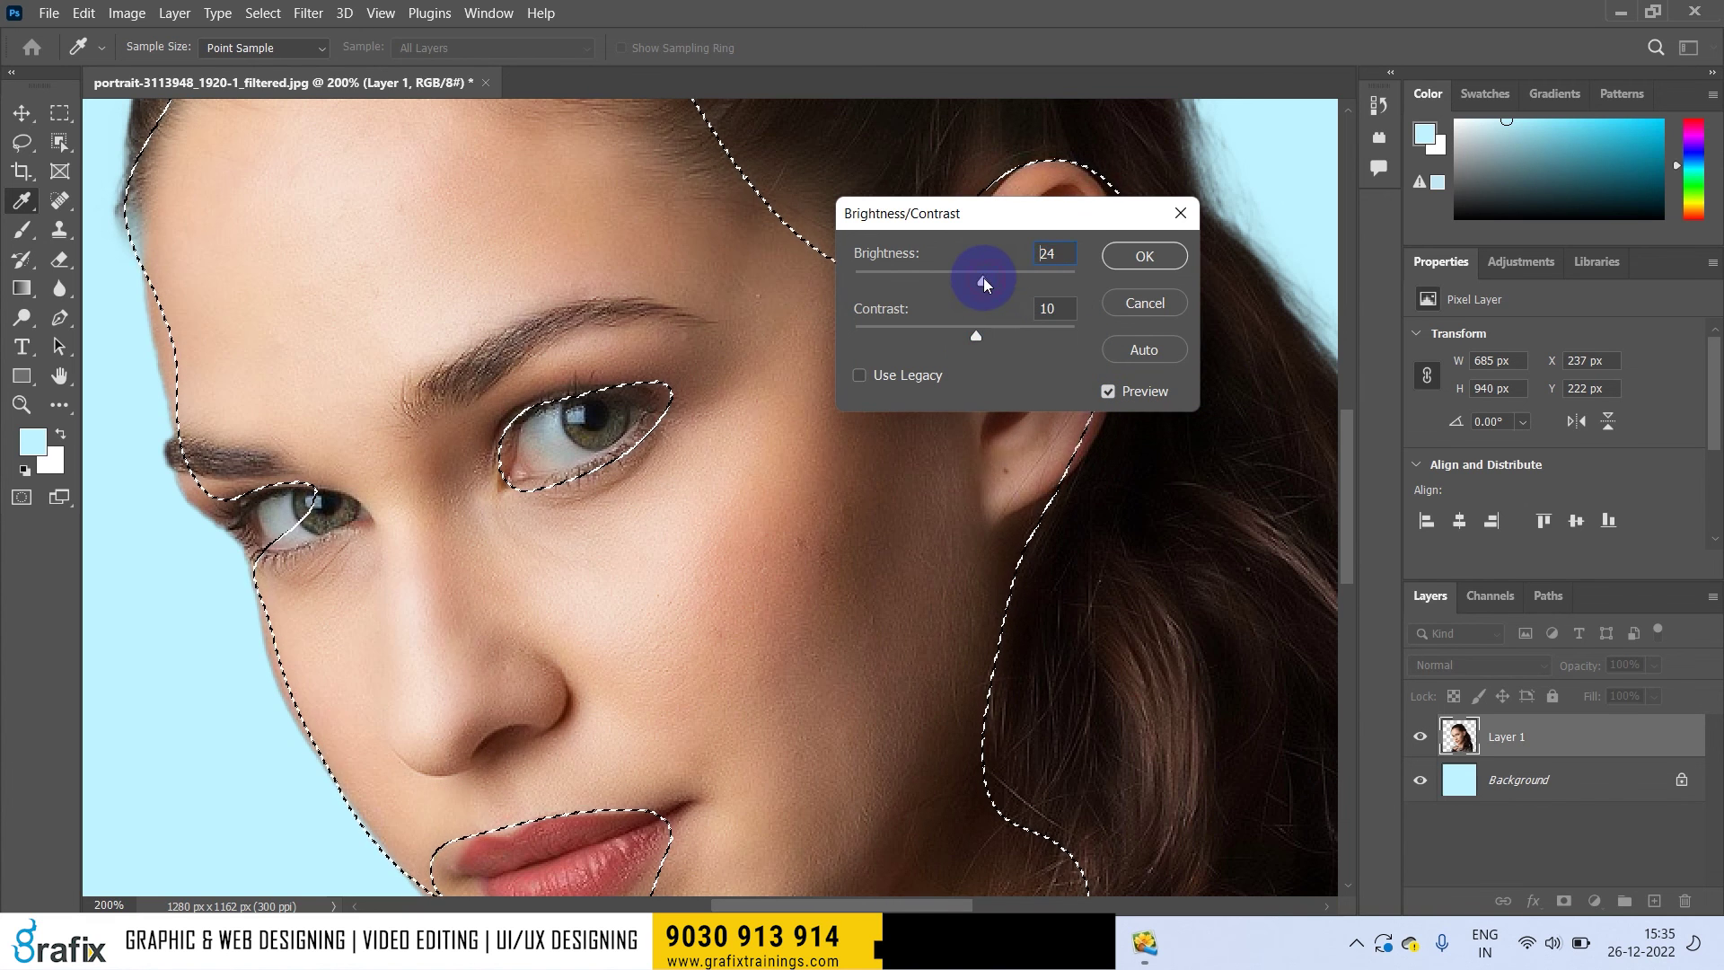
pyautogui.click(1108, 392)
pyautogui.click(1107, 391)
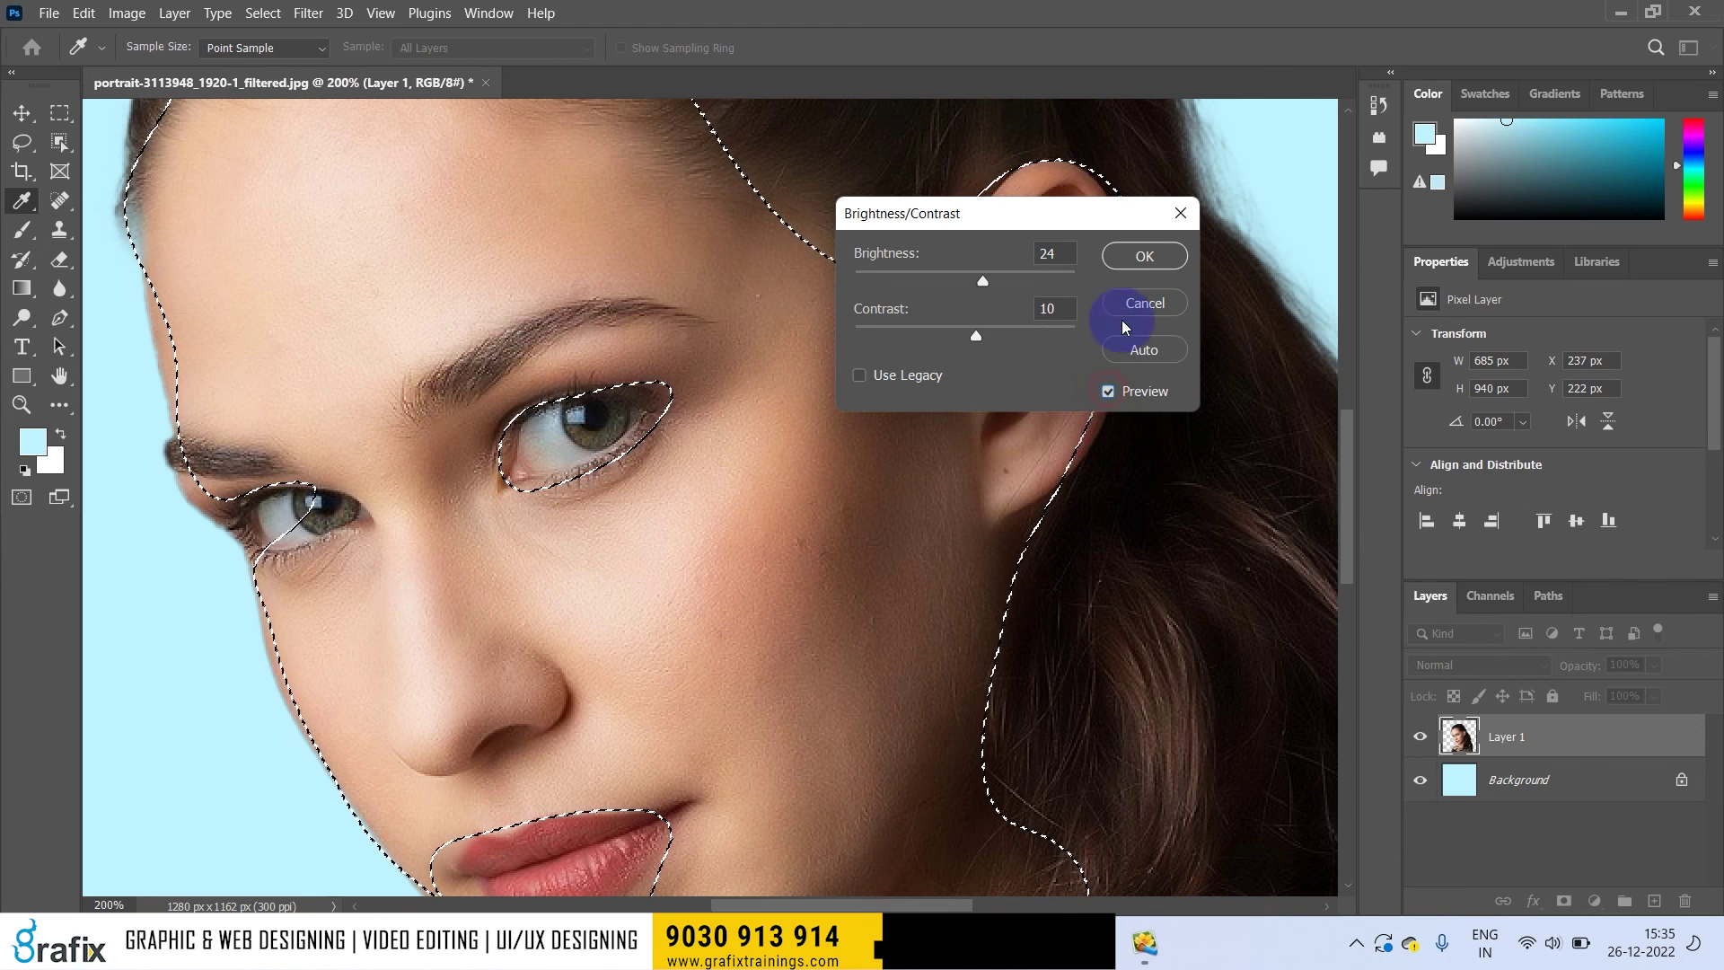
pyautogui.click(1137, 257)
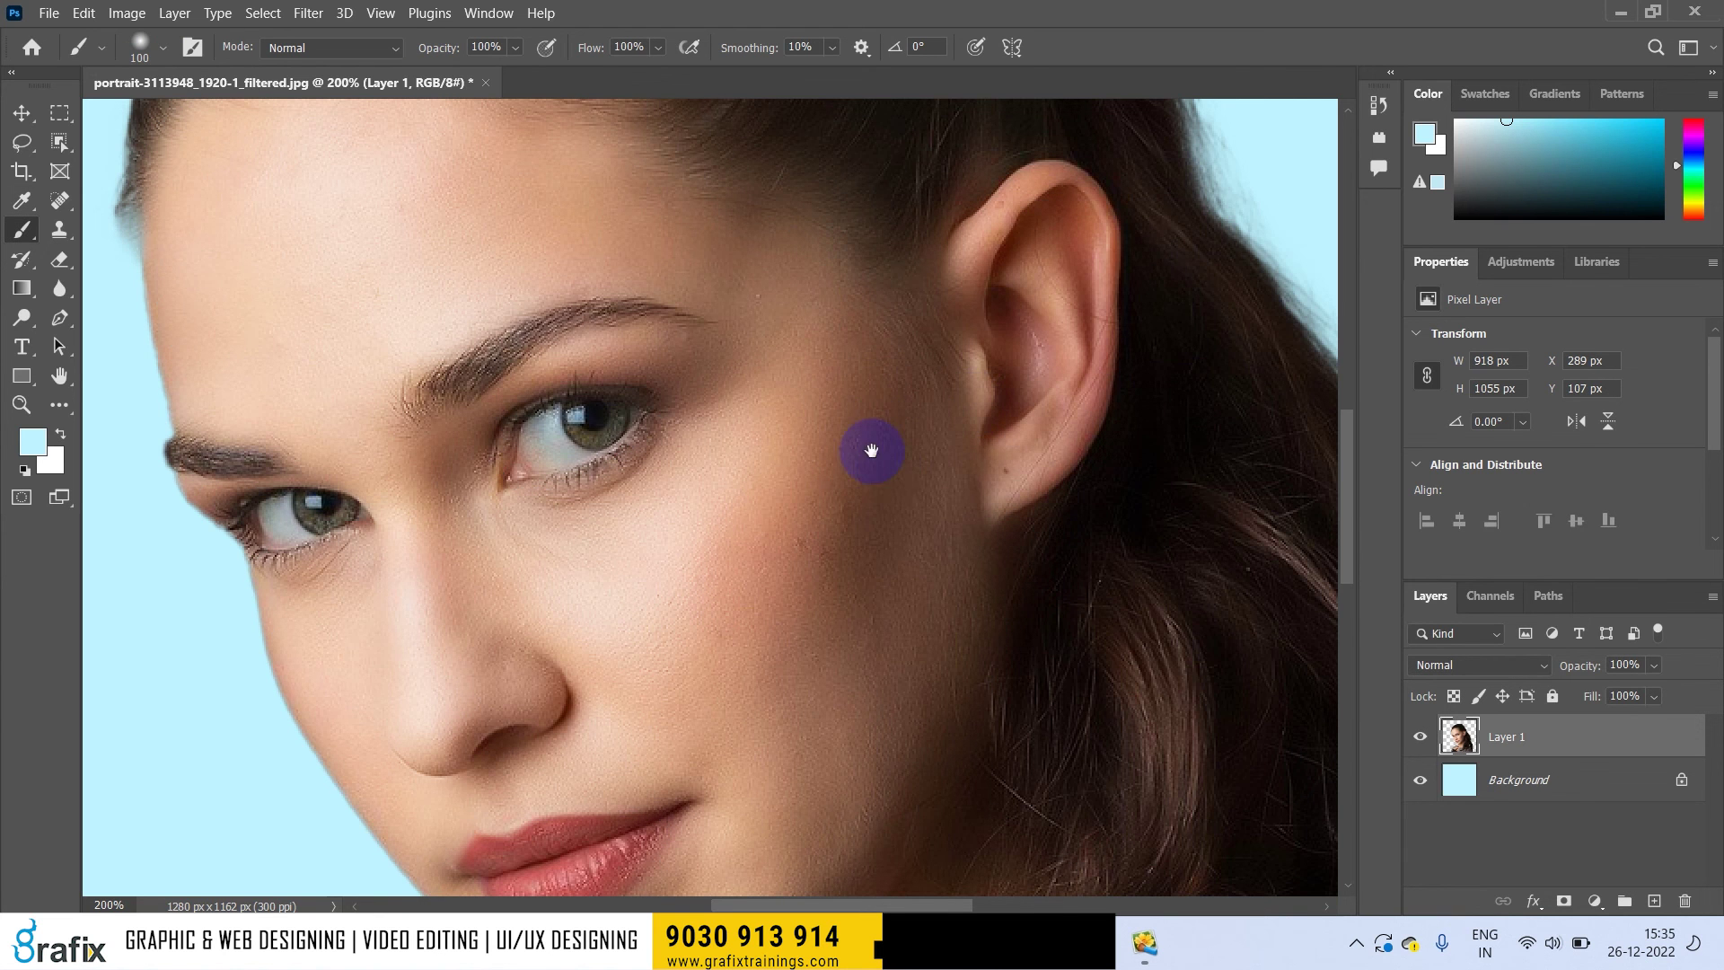
# Step: Examine the brightened skin across the whole portrait and switch to the Move tool
pyautogui.rightClick(875, 451)
pyautogui.click(890, 476)
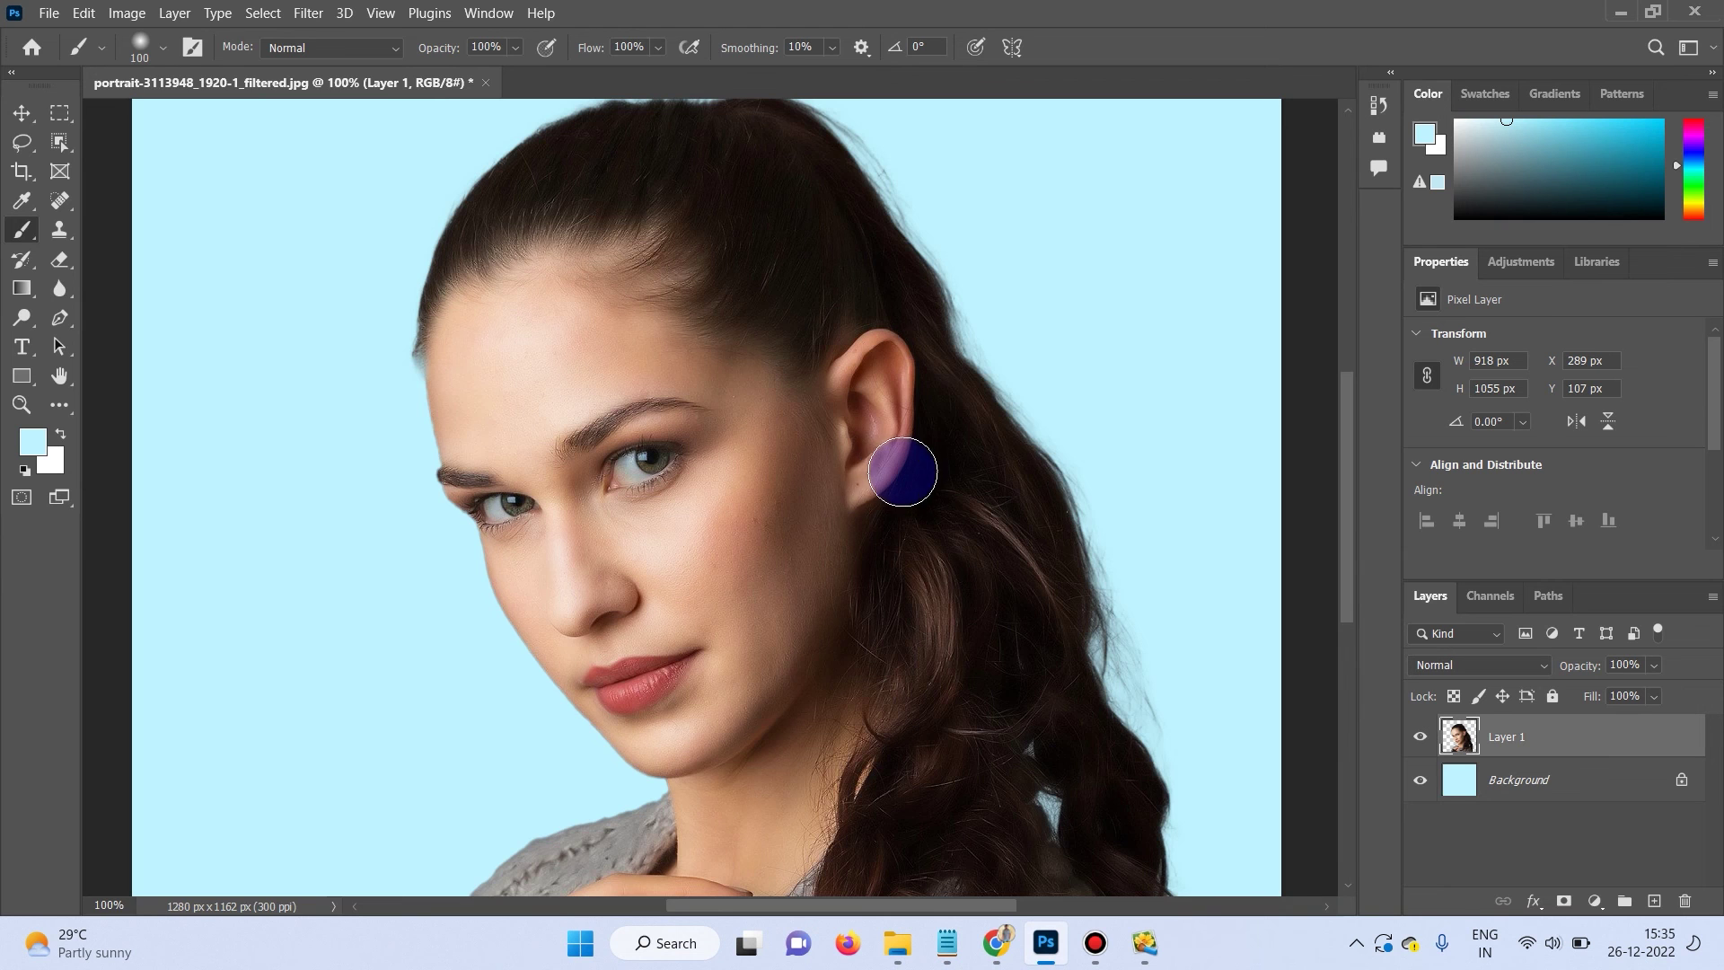
pyautogui.scroll(-3, 902, 476)
pyautogui.press('v')
pyautogui.rightClick(762, 436)
pyautogui.click(747, 532)
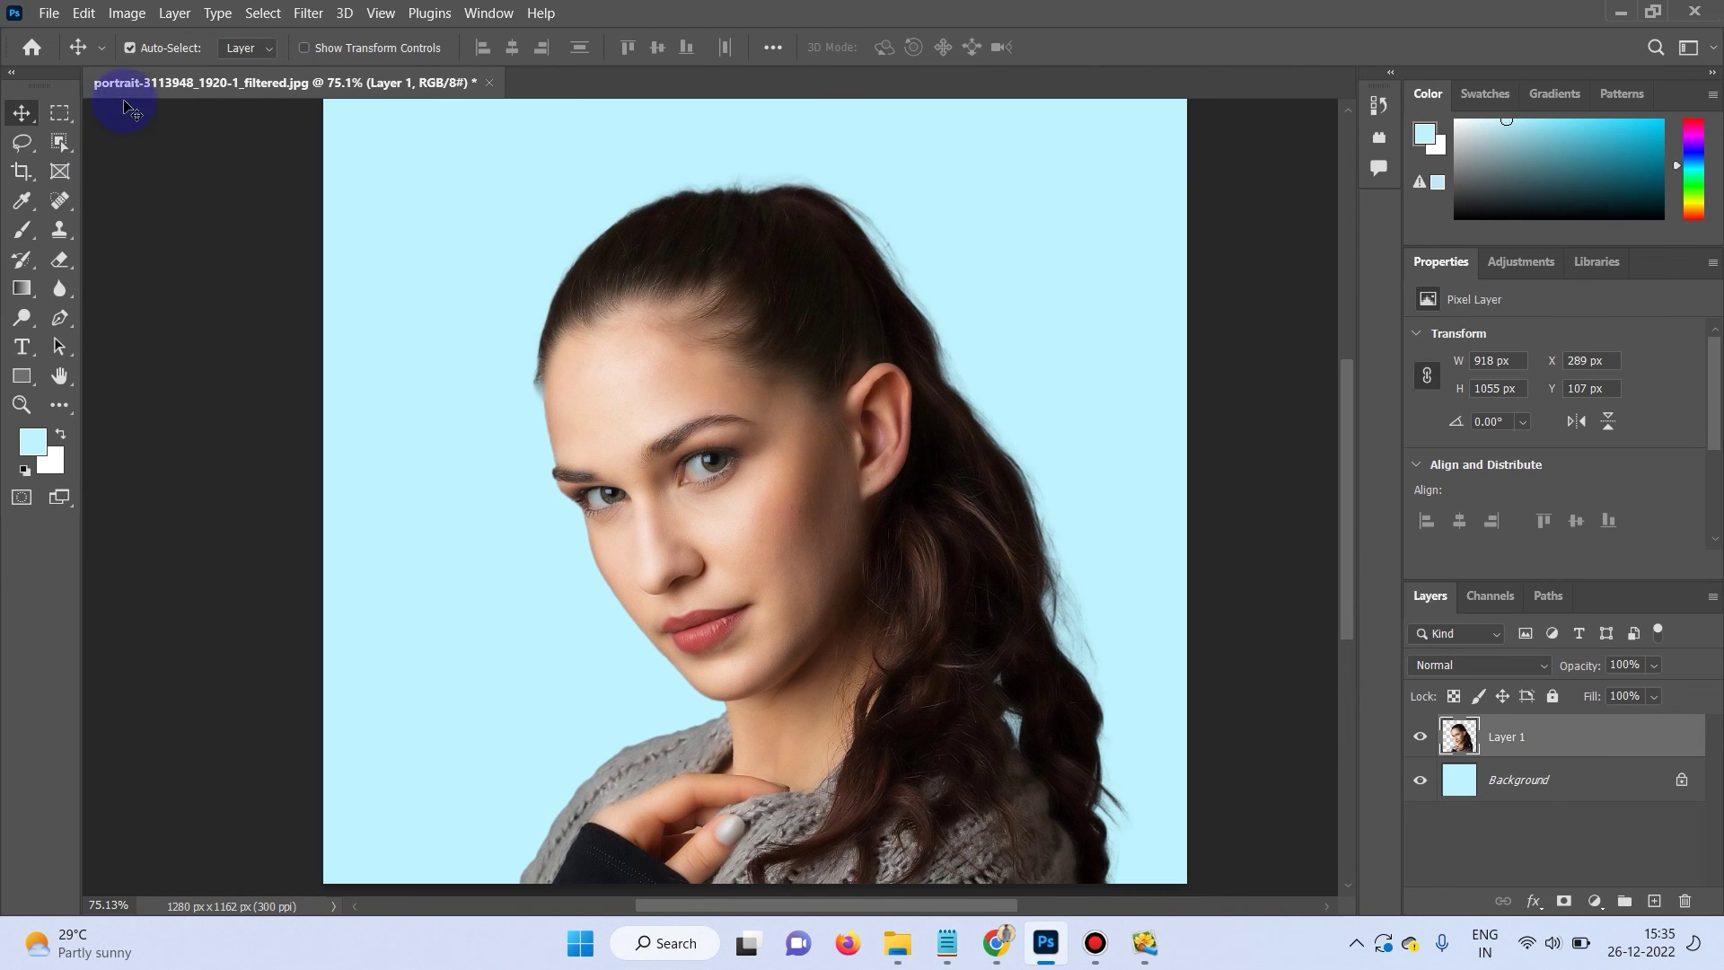